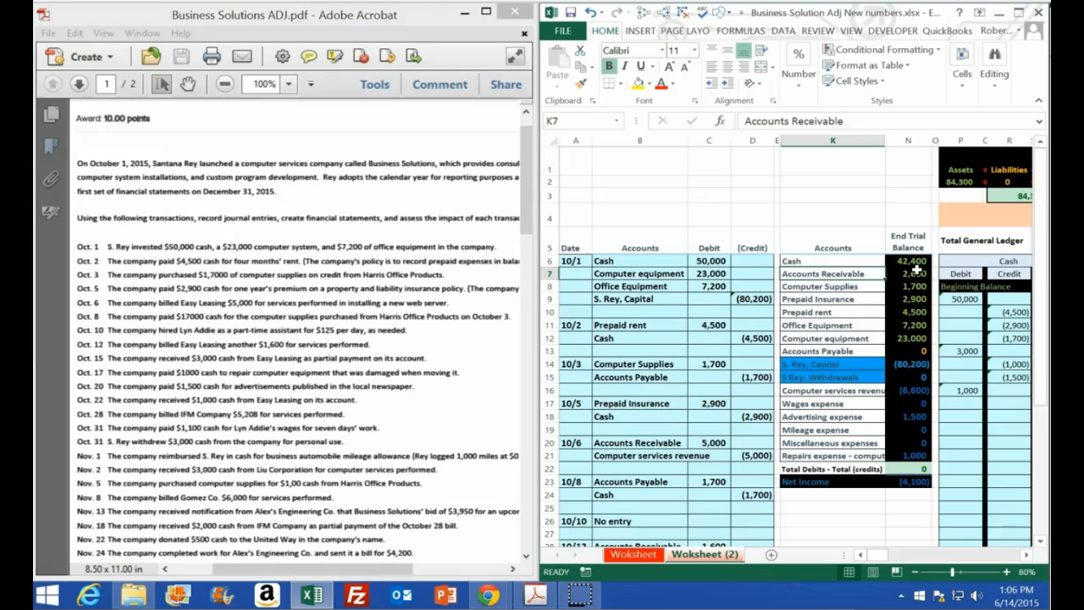
Copy the Accounts Receivable account name from the trial balance into B43 as the debit account of the 10/28 journal entry
right_click(825, 274)
left_click(838, 302)
scroll(720, 364, "down", 7)
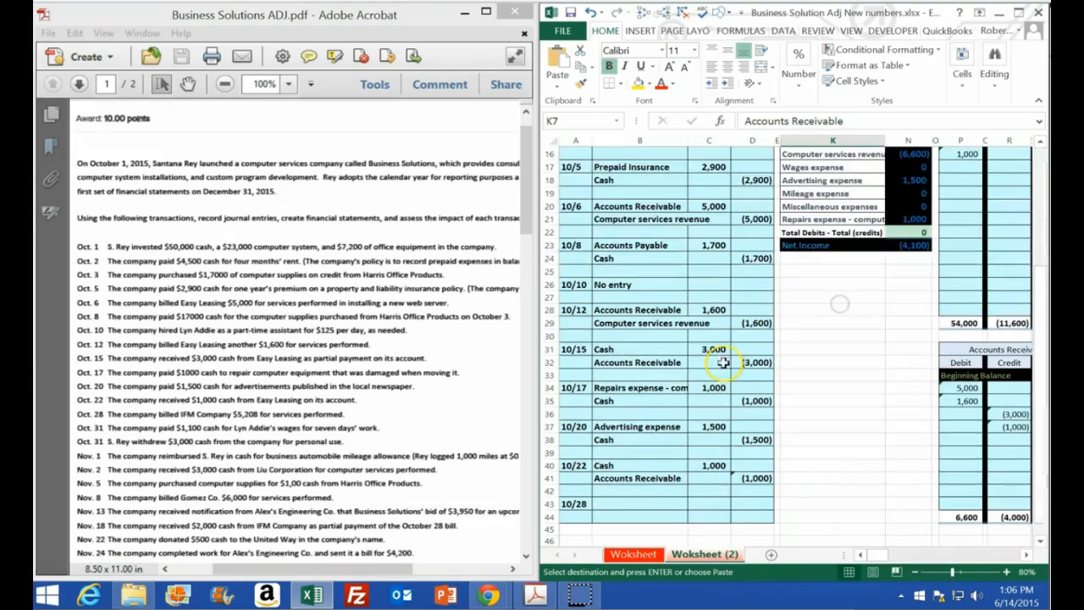
left_click(608, 427)
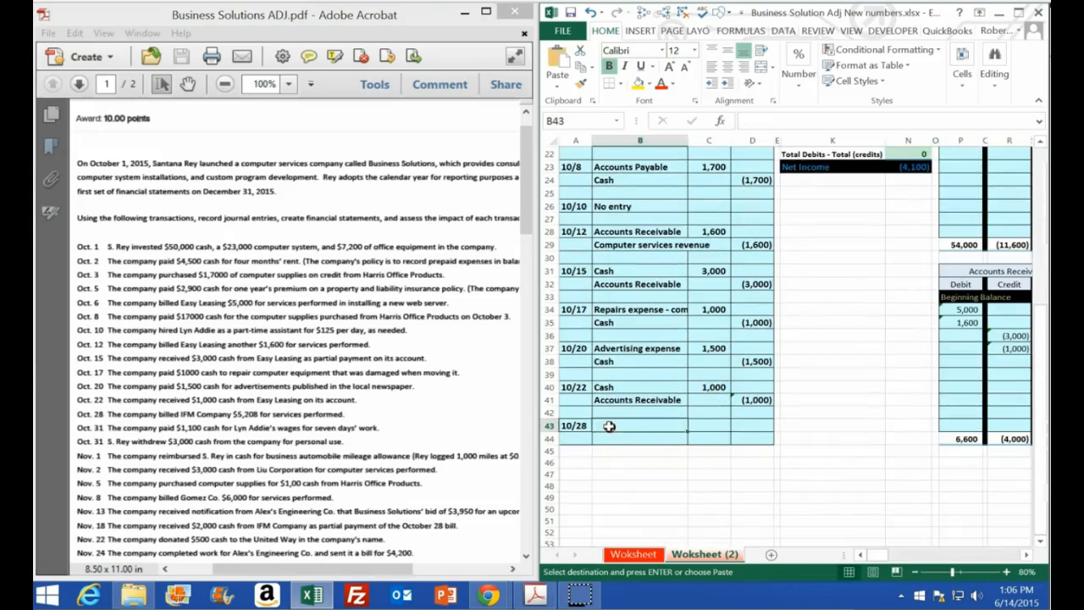
right_click(608, 427)
left_click(633, 113)
key("Right")
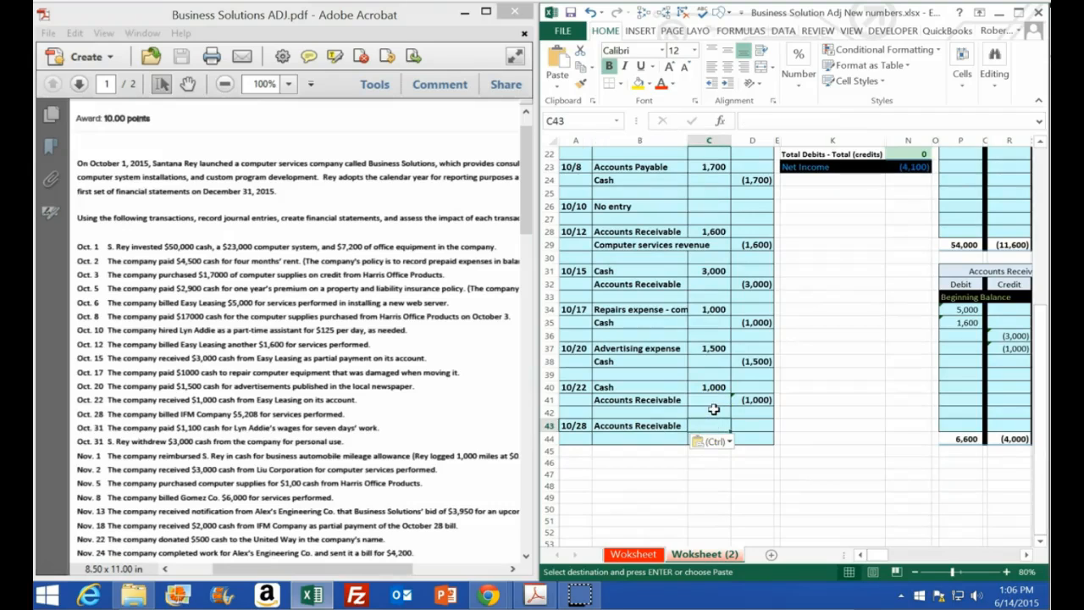
Enter a 5600 debit for the 10/28 entry in C43 and a credit in D44 referencing the negative of that debit
type("5600")
key("Return")
key("Right")
type("-")
key("Left")
key("Up")
key("Return")
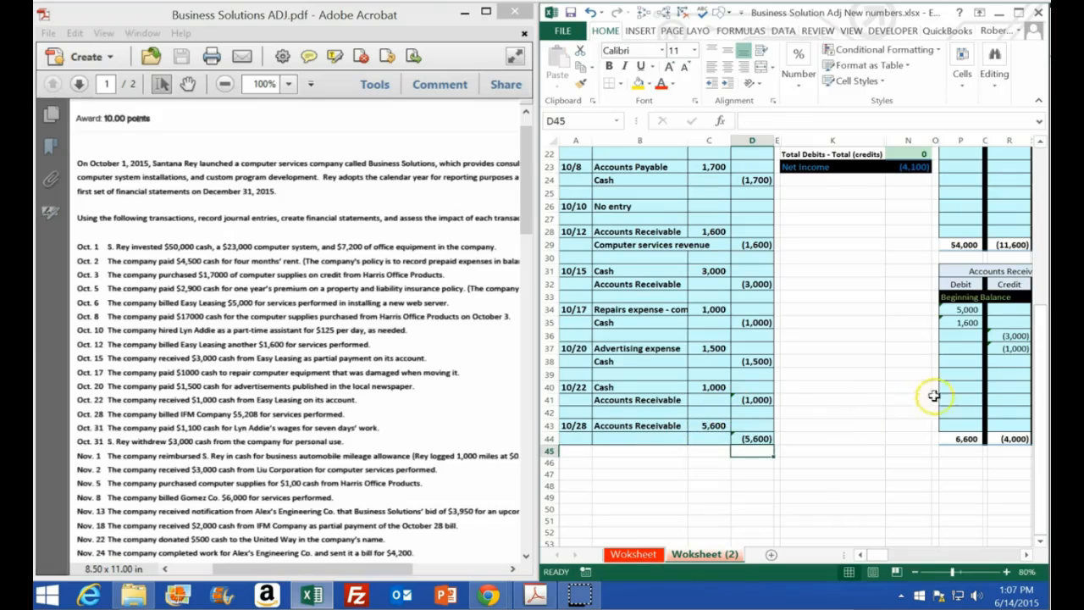
Copy the Computer services revenue account name from the trial balance into B44 as the credit account of the 10/28 entry
scroll(836, 424, "up", 1)
scroll(837, 424, "up", 6)
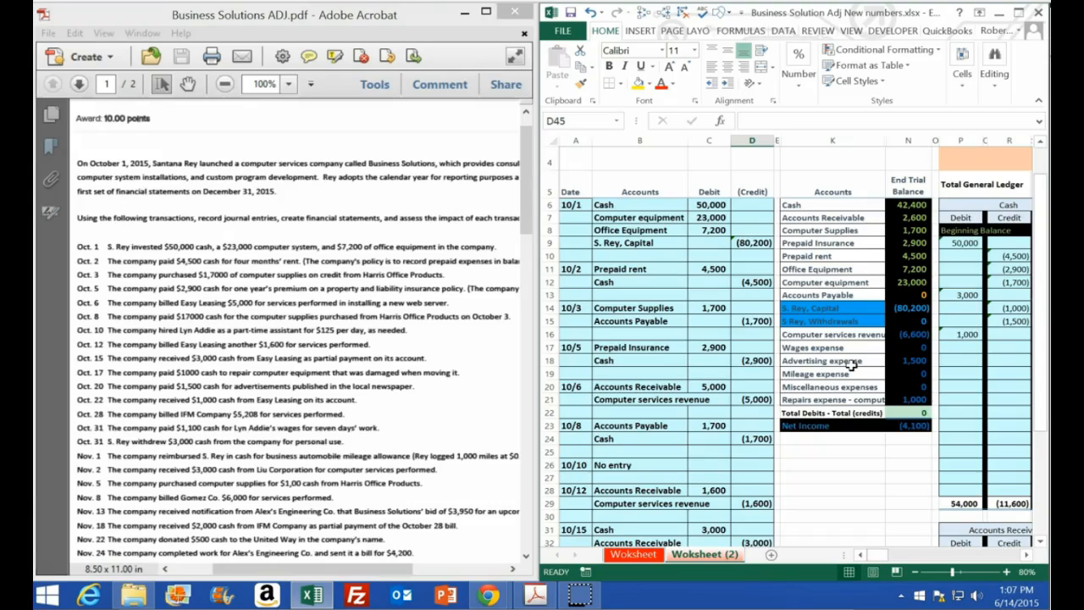
left_click(820, 336)
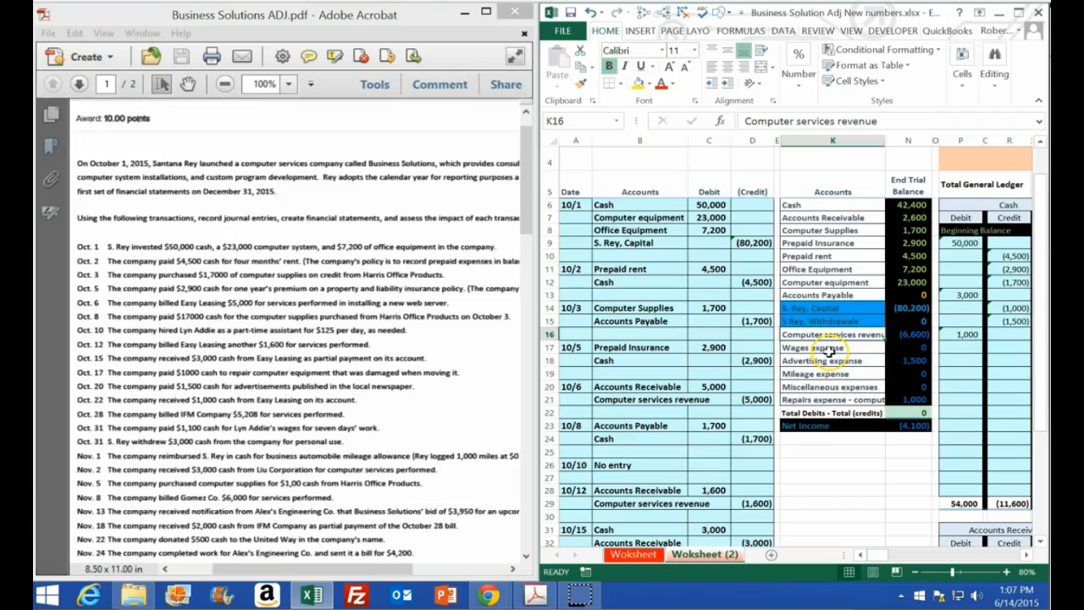
left_click(904, 332)
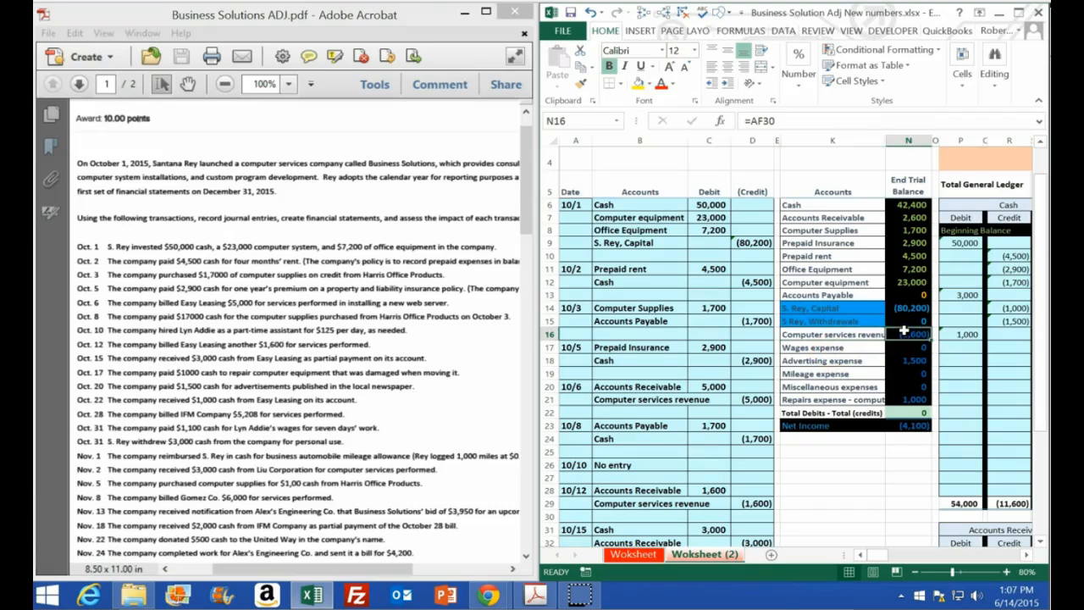
left_click(840, 335)
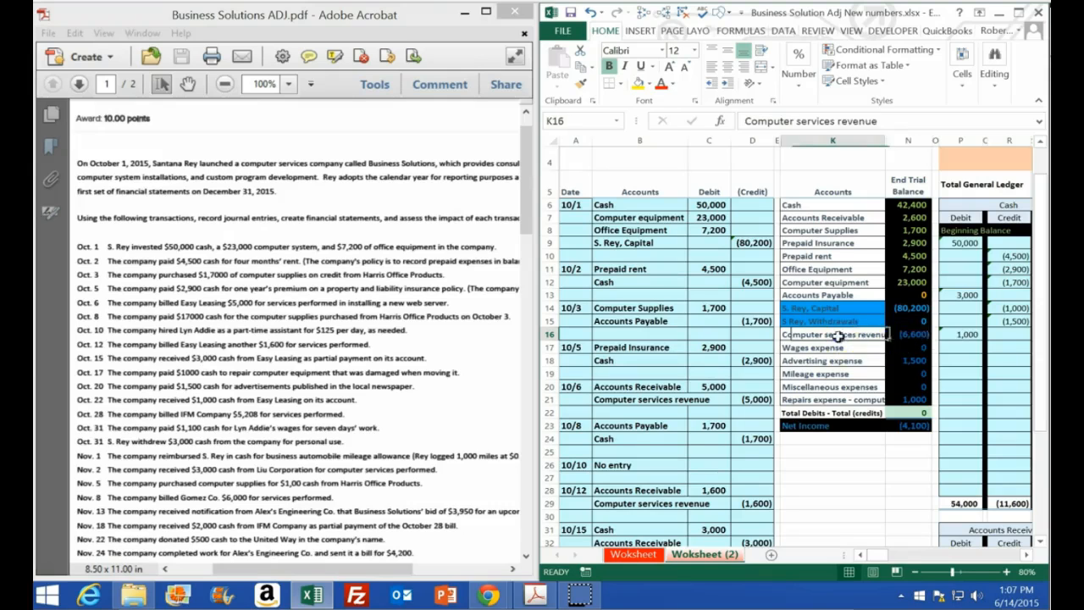
right_click(838, 335)
left_click(871, 64)
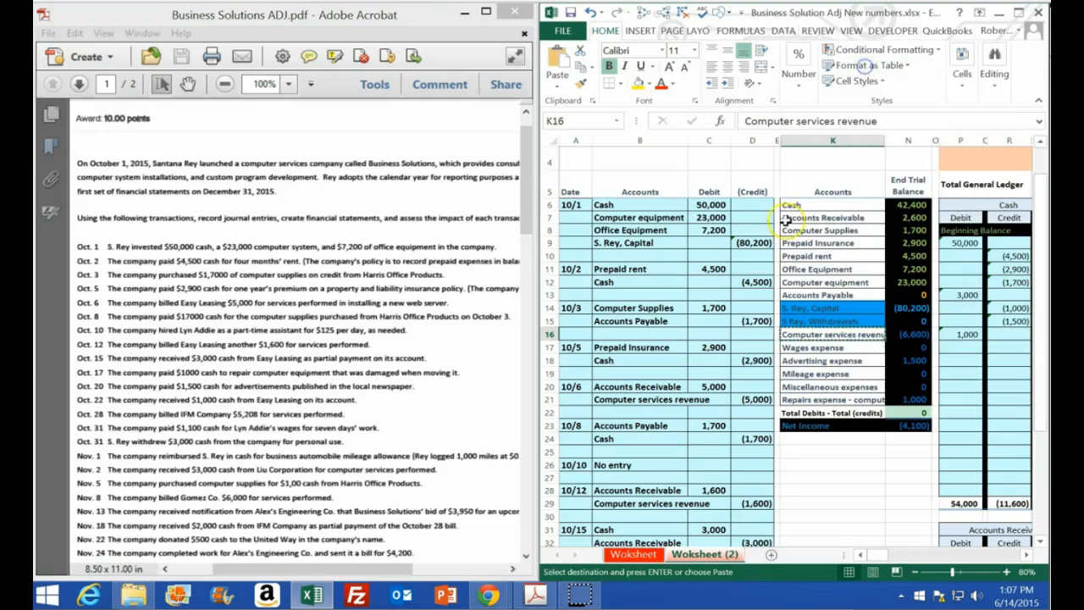
scroll(654, 389, "down", 5)
left_click(636, 476)
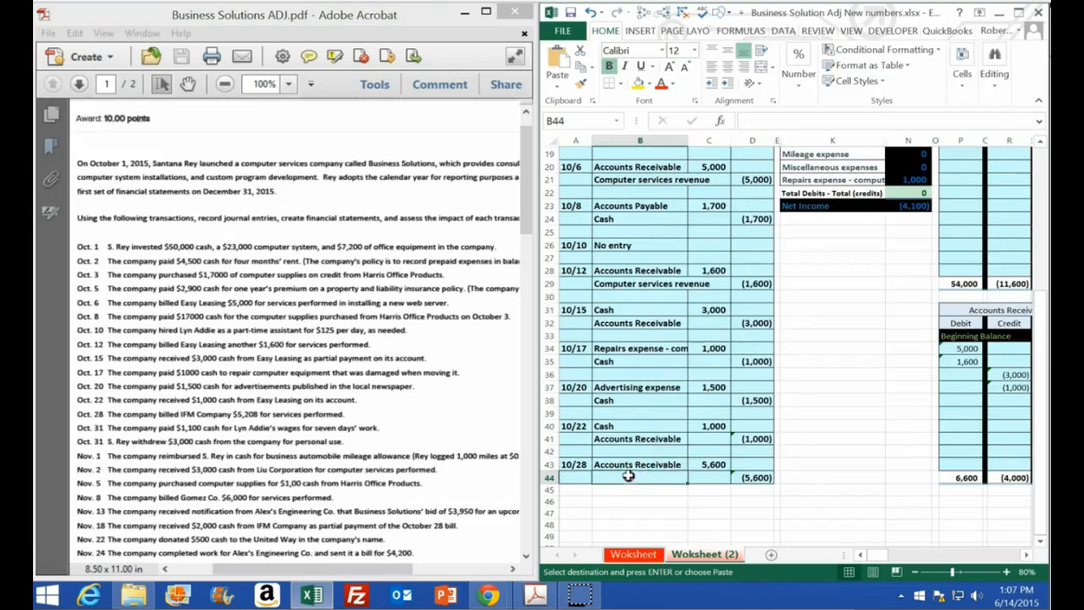
right_click(635, 477)
left_click(684, 241)
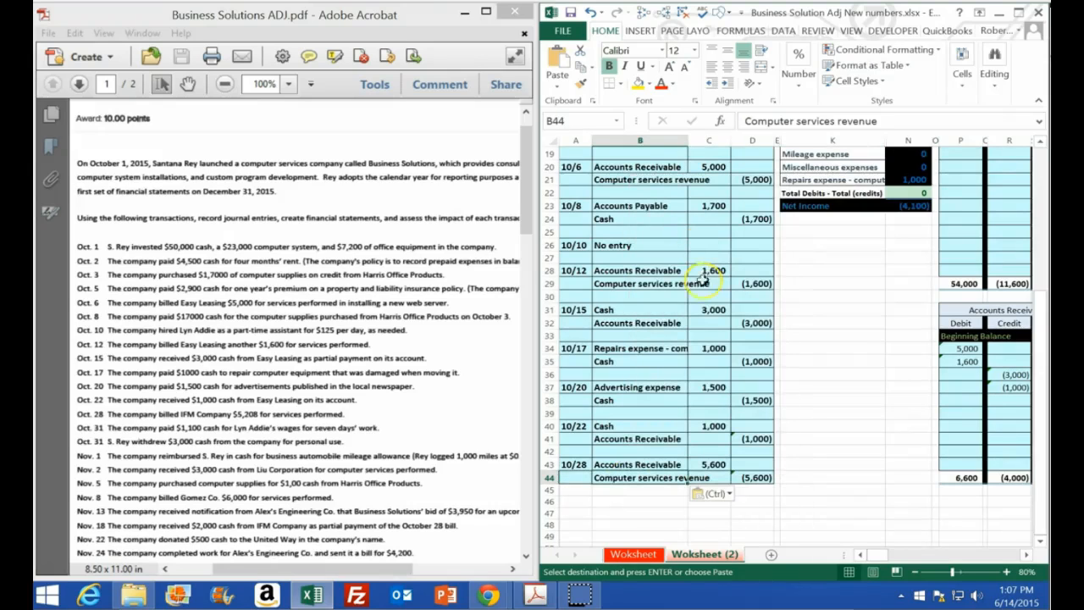
Maximize the workbook window and post the 10/28 debit to the Accounts Receivable ledger by entering =C43 in P38
left_click(1018, 12)
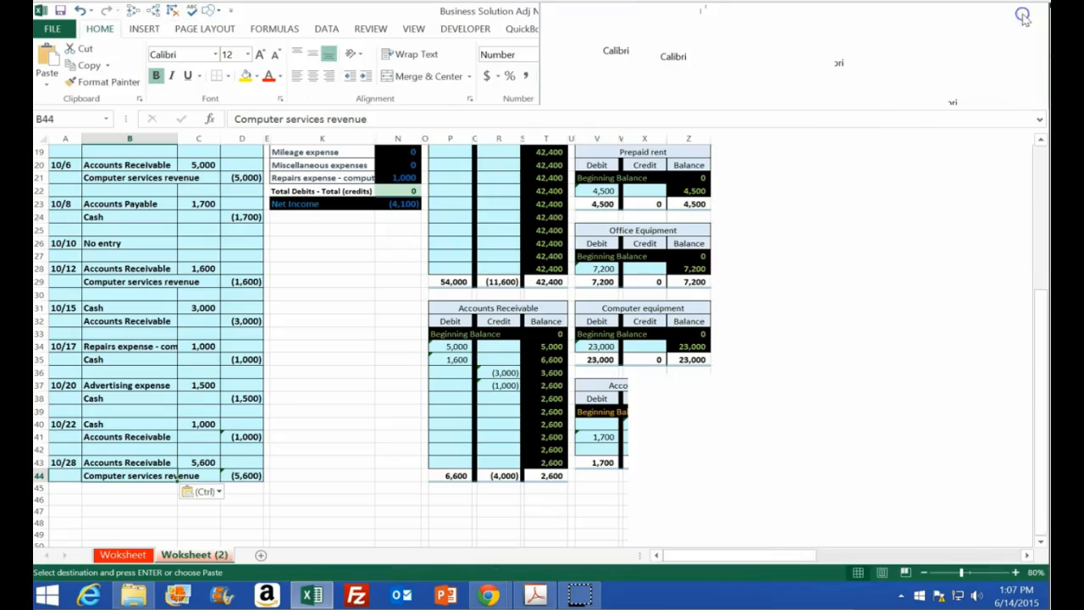
left_click(455, 396)
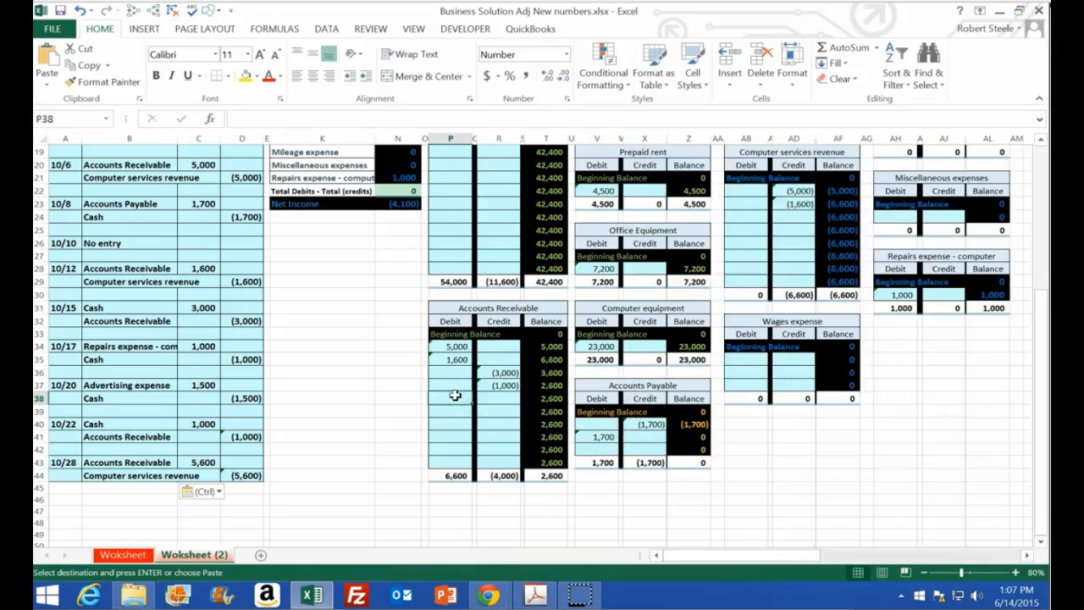
type("=")
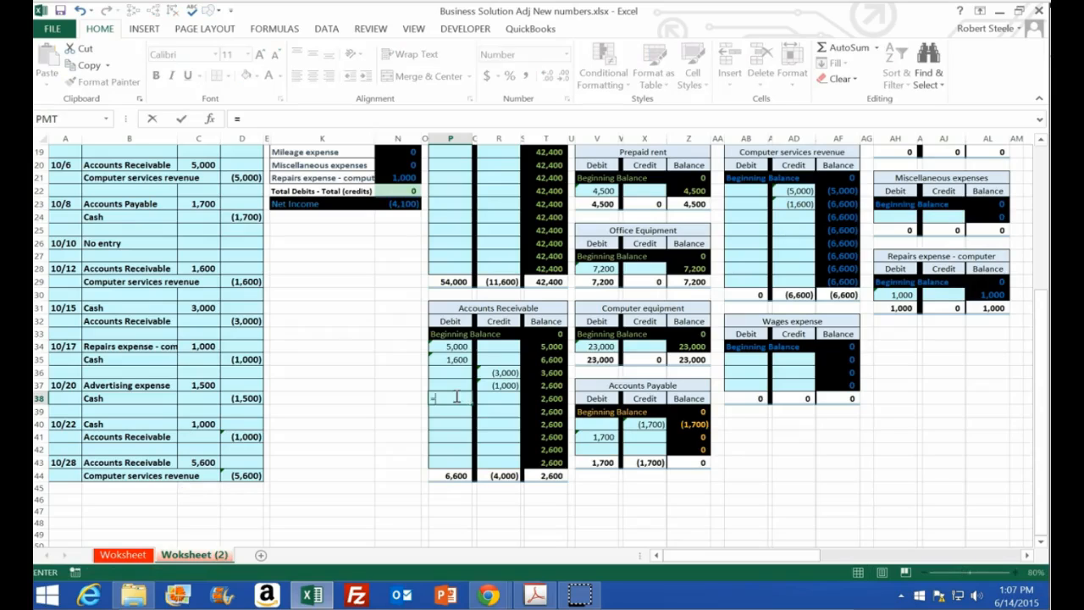
left_click(203, 462)
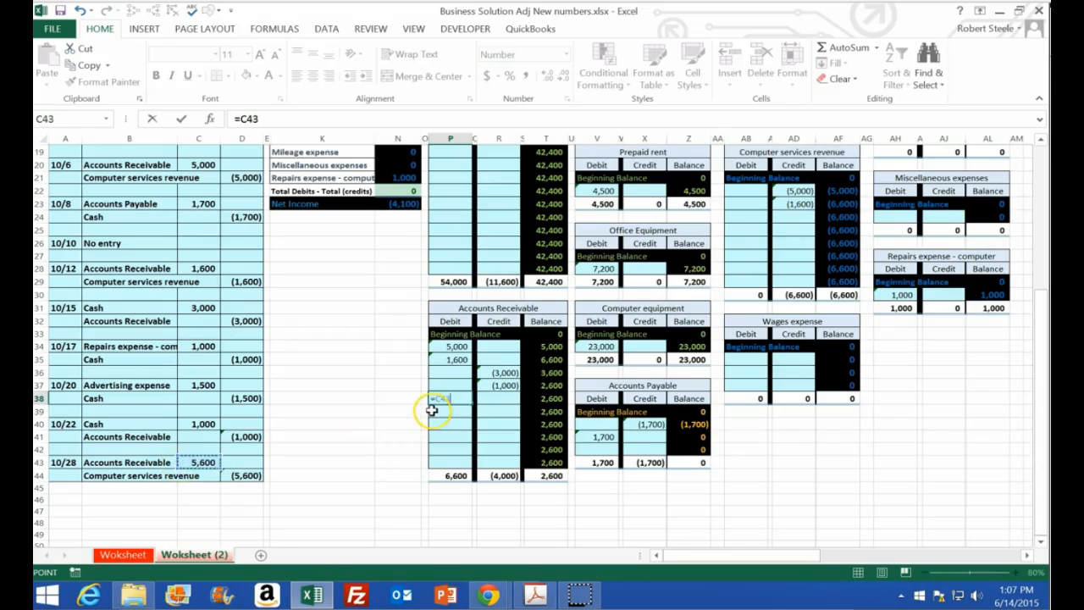
key("Return")
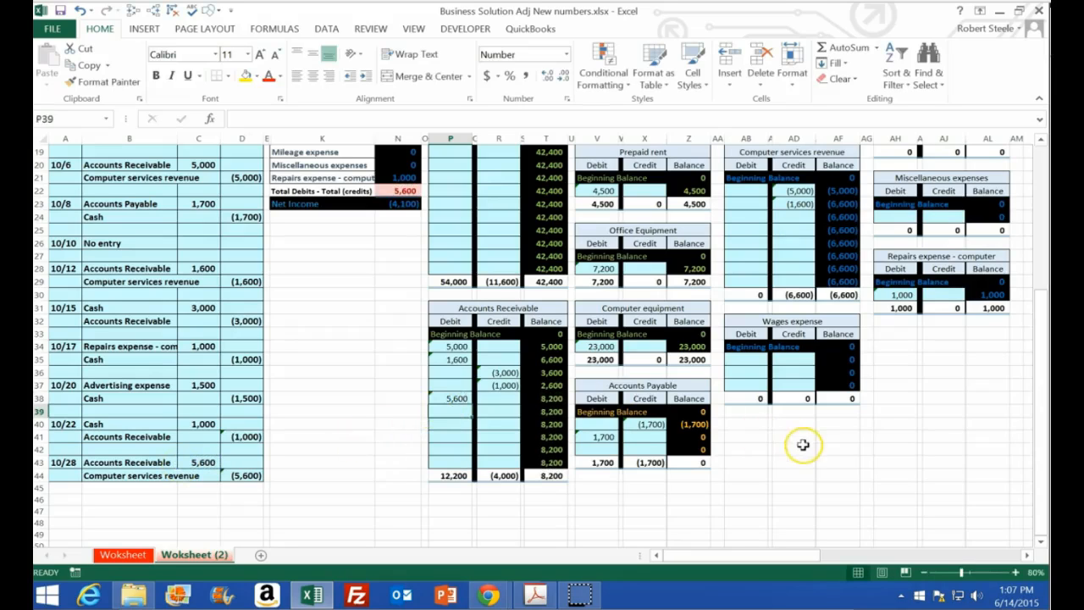
Post the 10/28 credit to the Computer services revenue ledger by entering =D44 in AD24
left_click(794, 216)
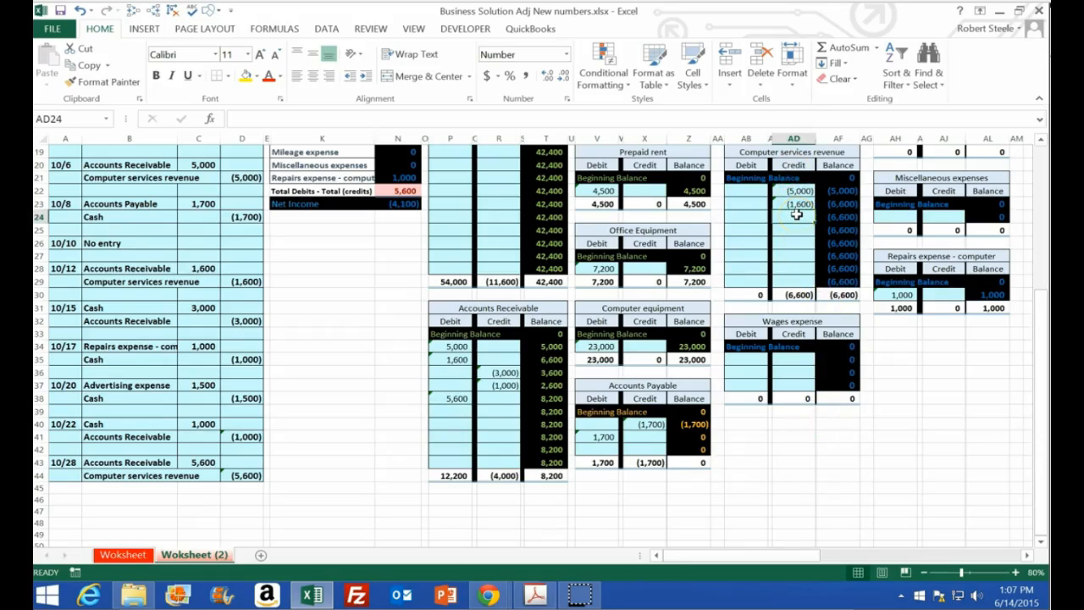
type("=")
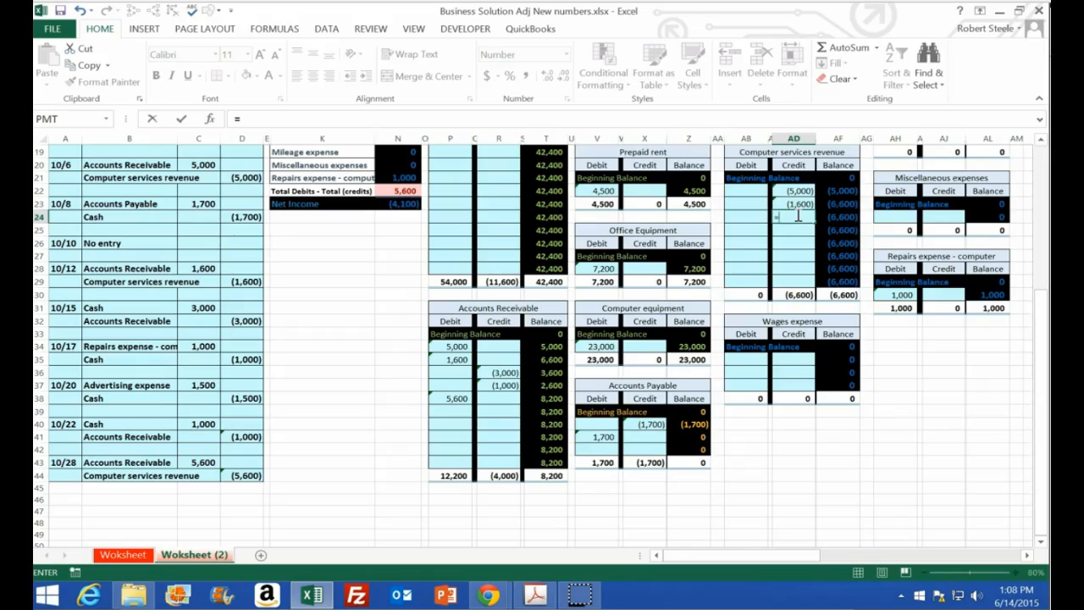
left_click(246, 475)
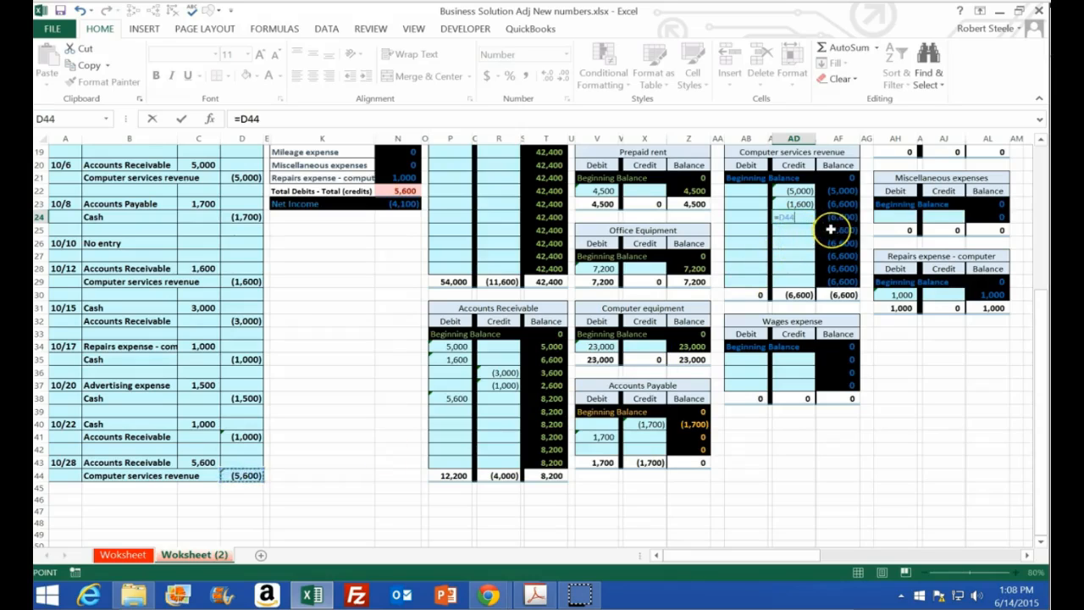
key("Return")
Examine the Net Income formula in the trial balance and review the October journal entries and ledger accounts
scroll(414, 375, "up", 3)
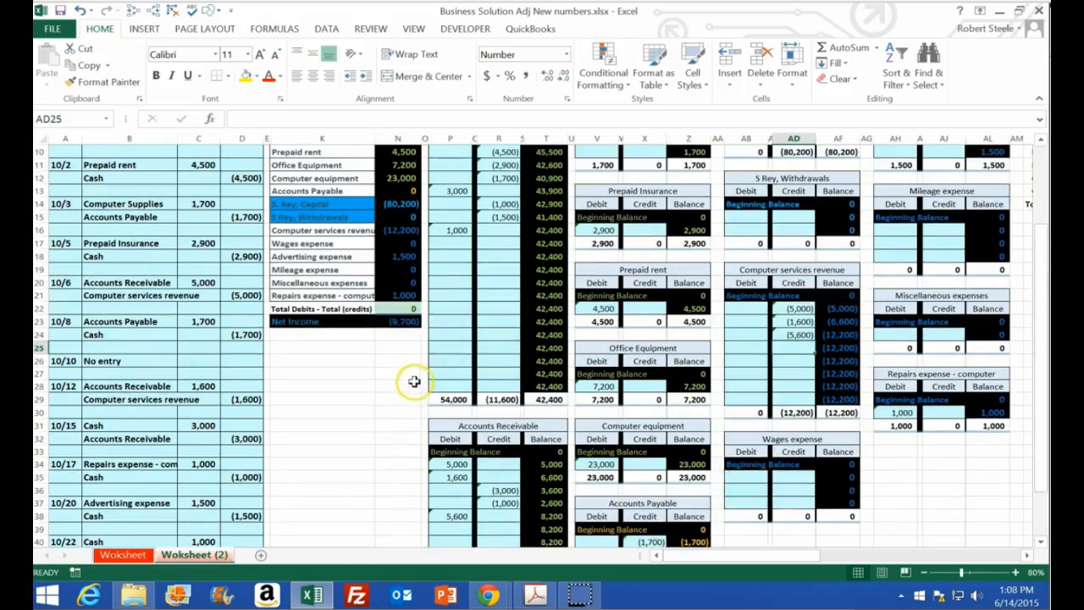
double_click(411, 322)
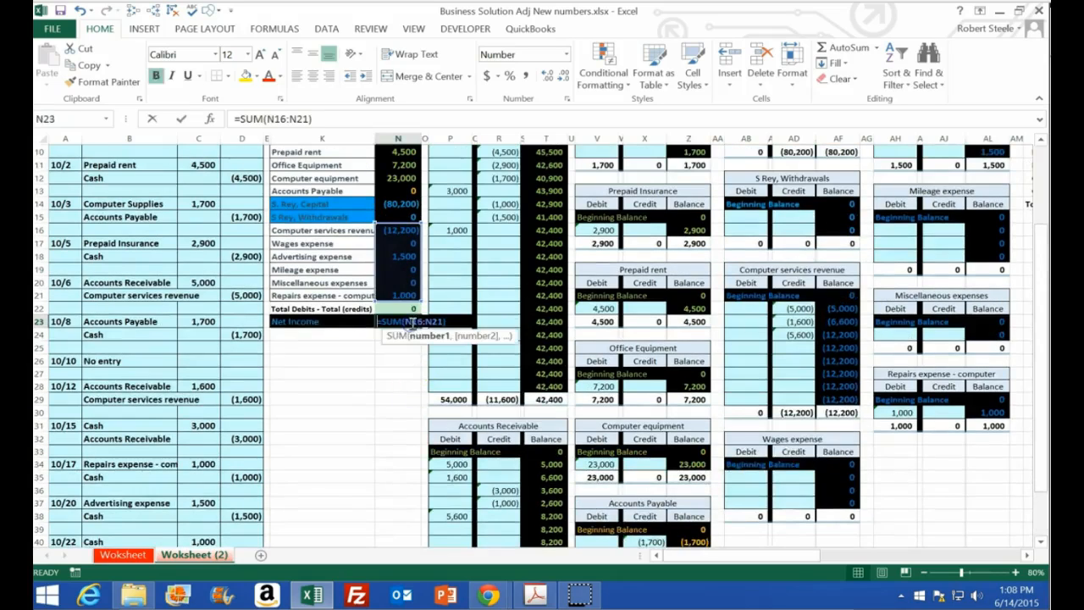
key("Return")
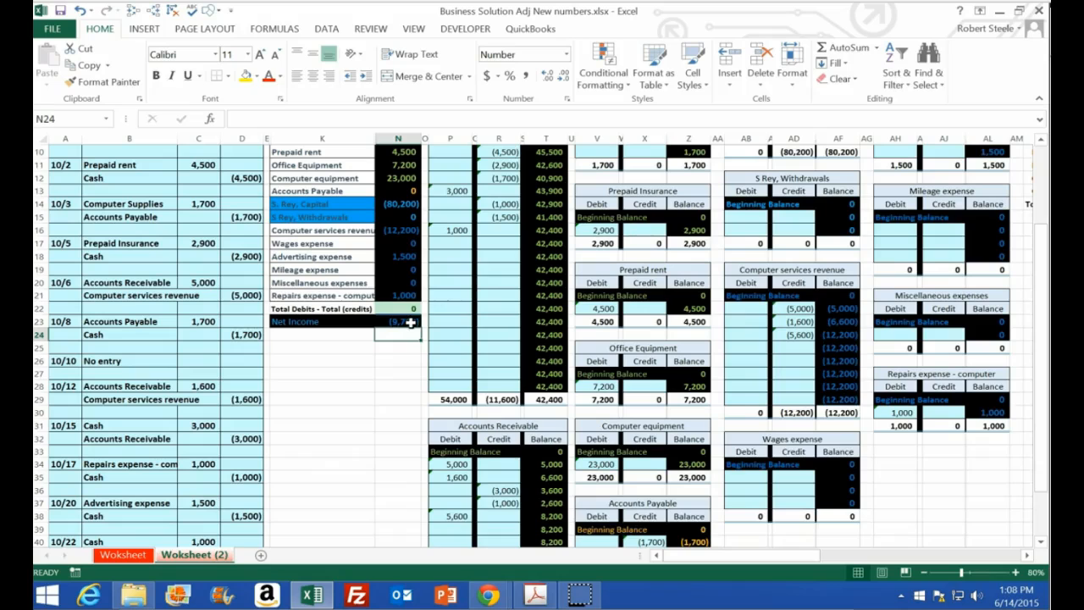
scroll(350, 443, "down", 3)
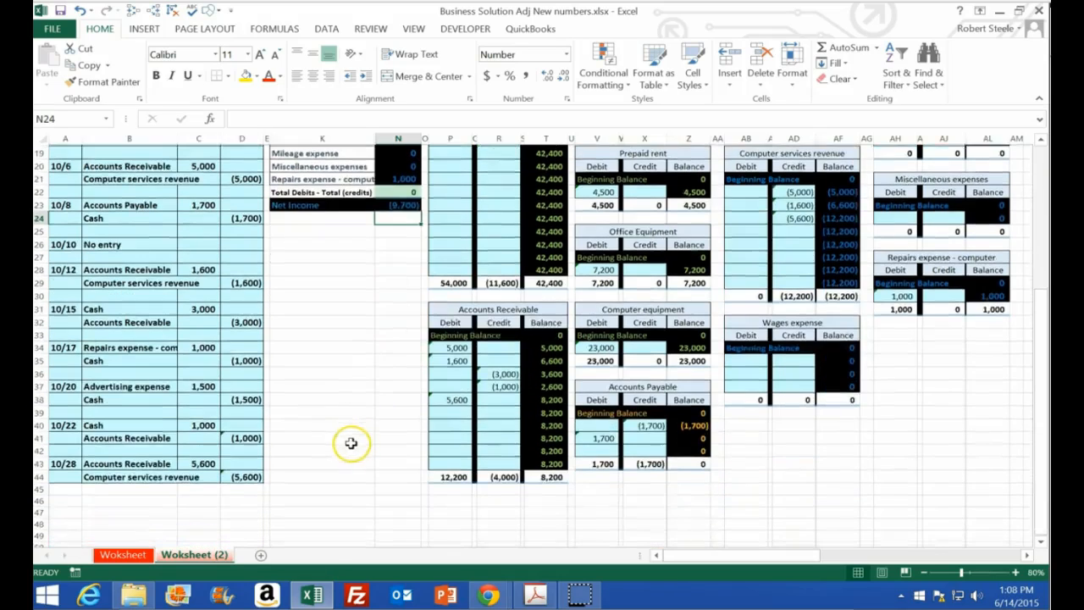
scroll(349, 453, "up", 6)
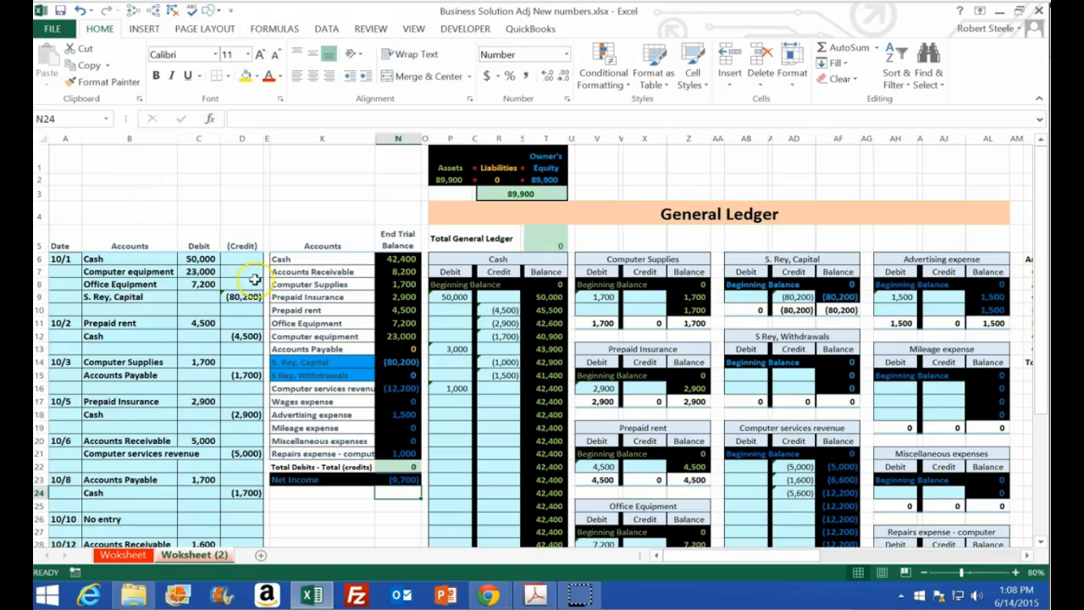
scroll(215, 331, "down", 10)
scroll(151, 432, "up", 5)
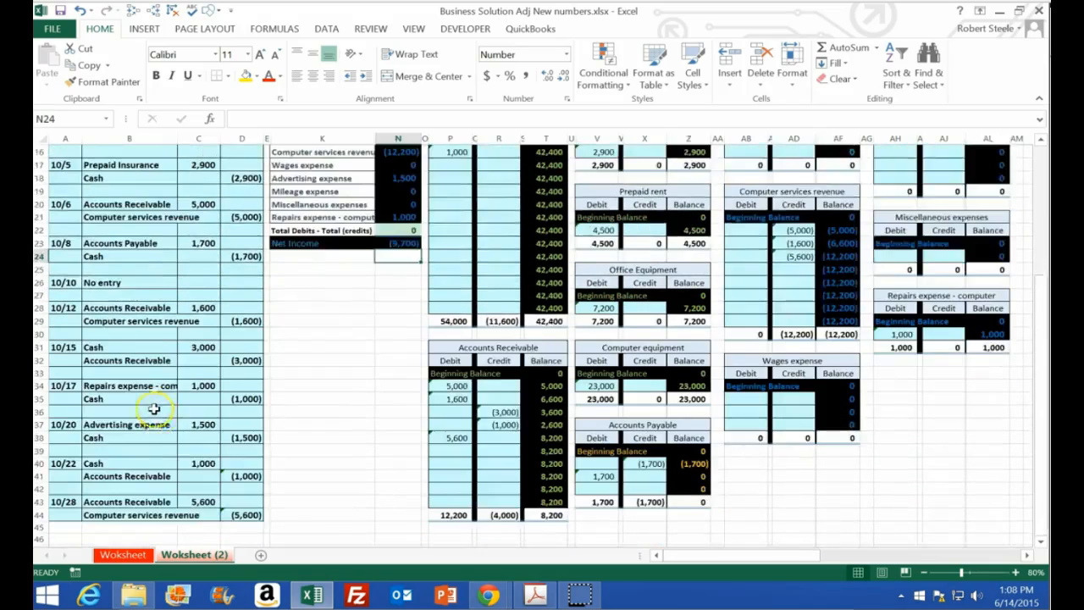
scroll(153, 409, "up", 5)
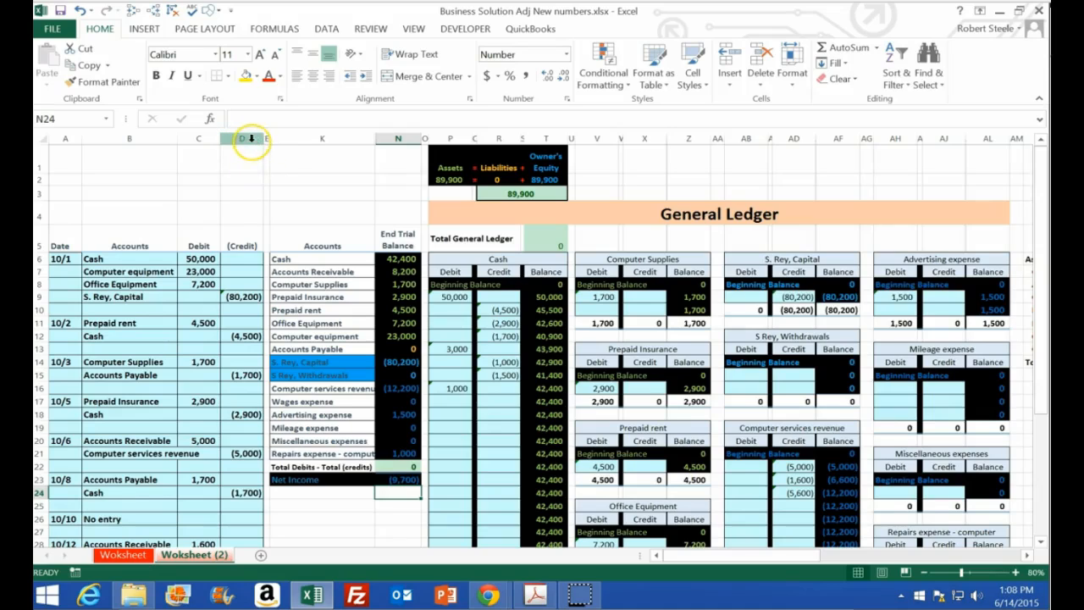
Unhide the second set of journal columns, F to J, between columns D and K
left_click_drag(241, 141, 291, 138)
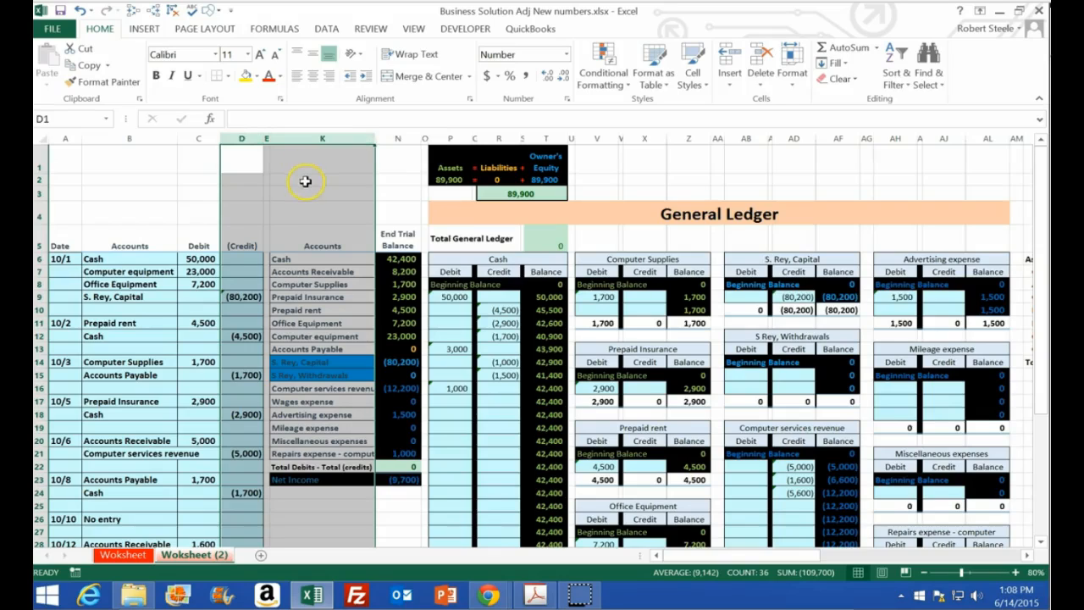
right_click(305, 183)
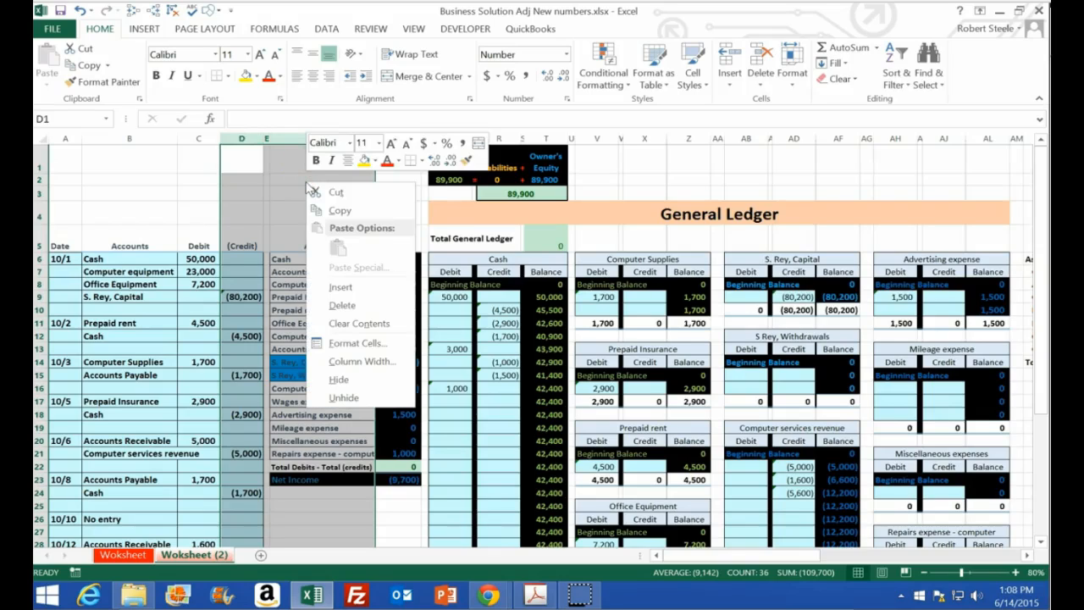
left_click(342, 399)
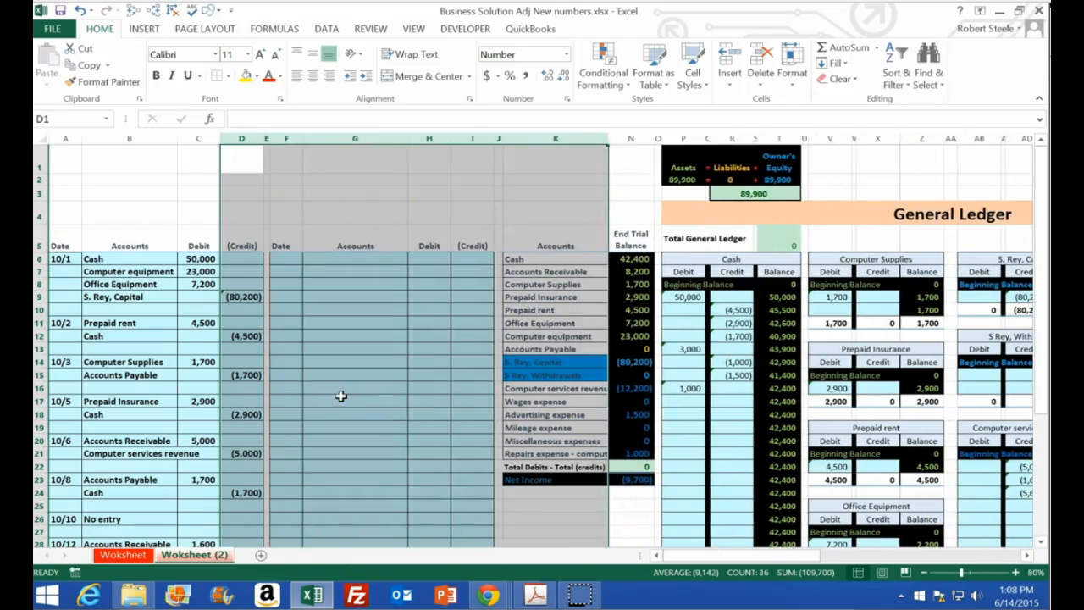
left_click(340, 397)
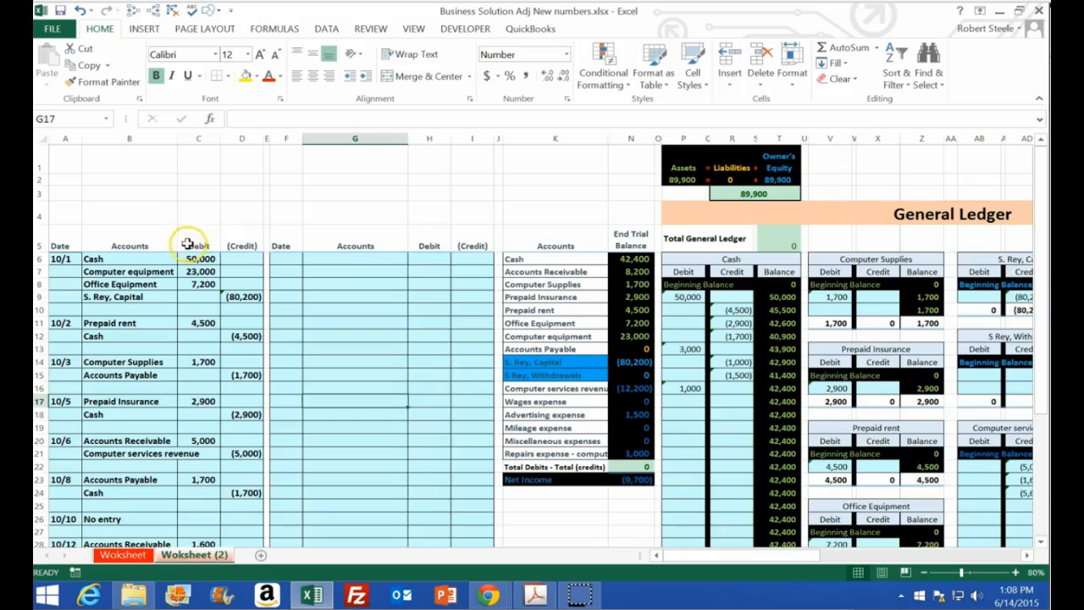
Hide the filled journal columns A to E and select the first empty date cell, F6, of the second journal
left_click(267, 138)
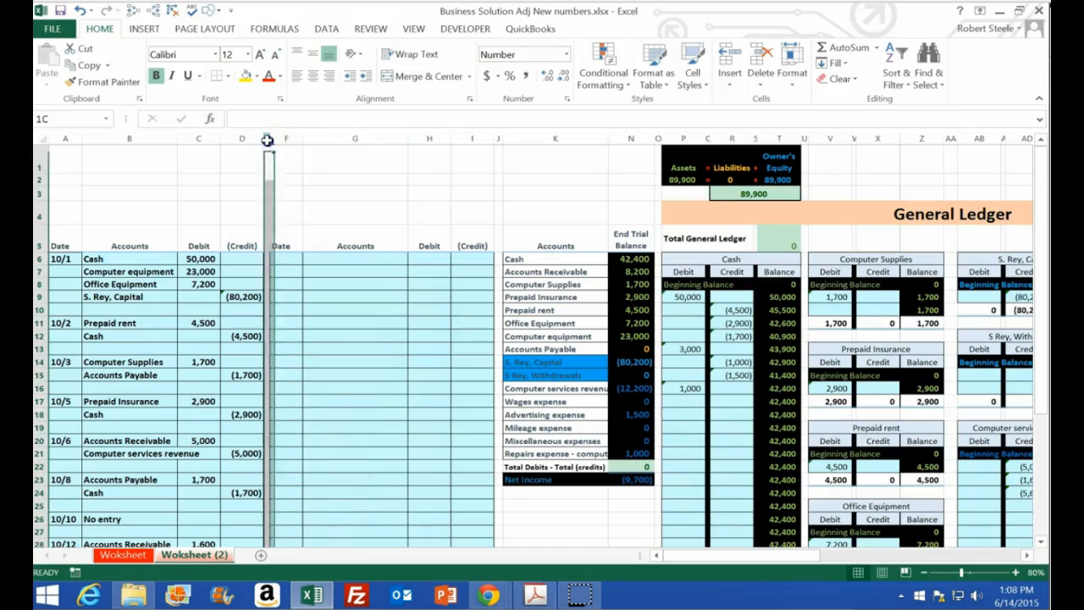
left_click_drag(263, 139, 54, 138)
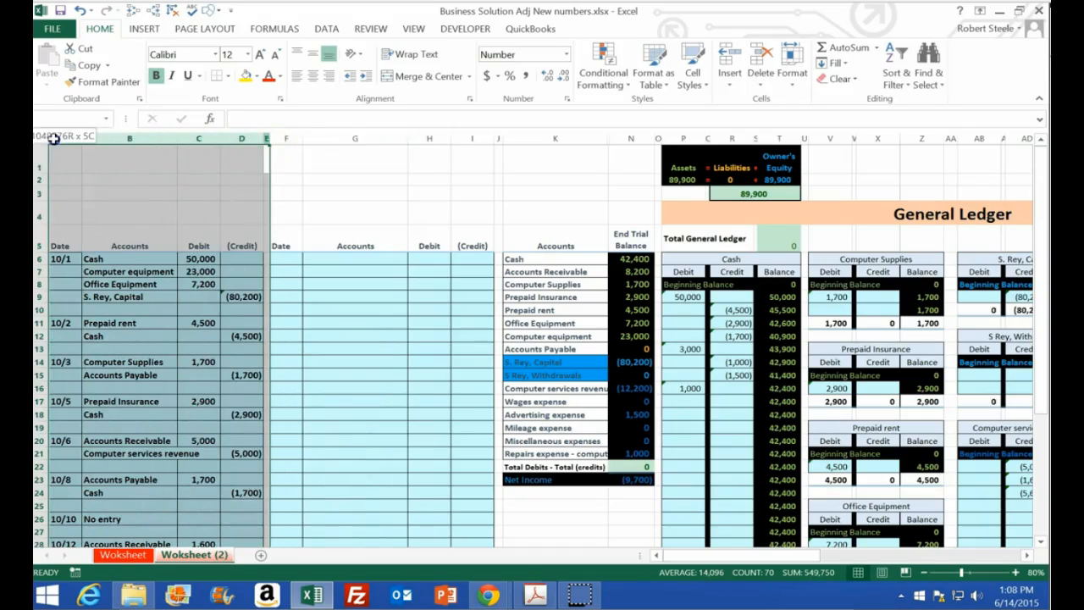
right_click(107, 172)
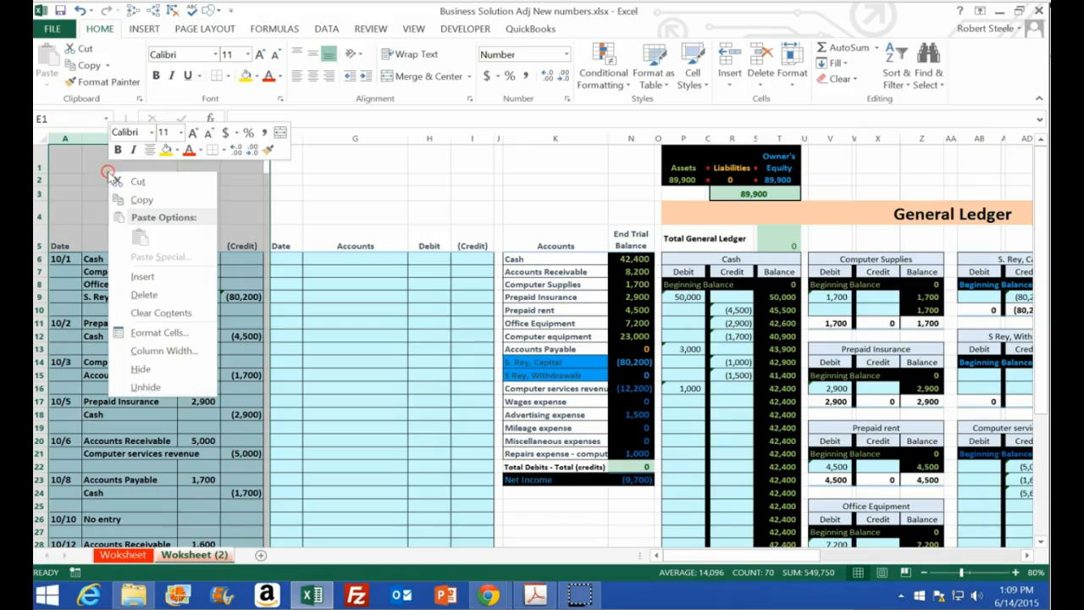
left_click(141, 367)
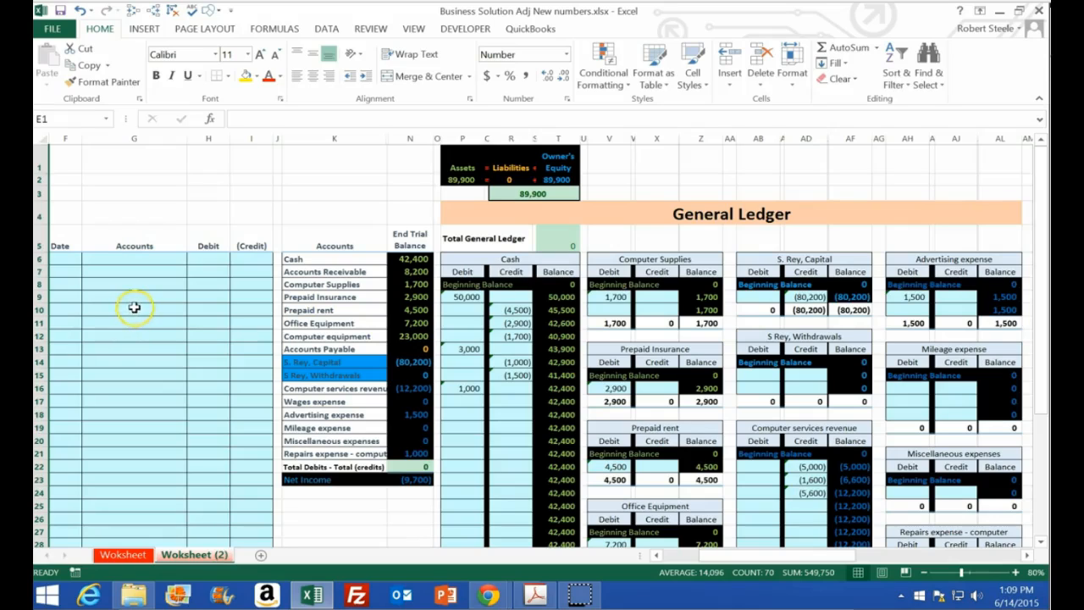
left_click(76, 261)
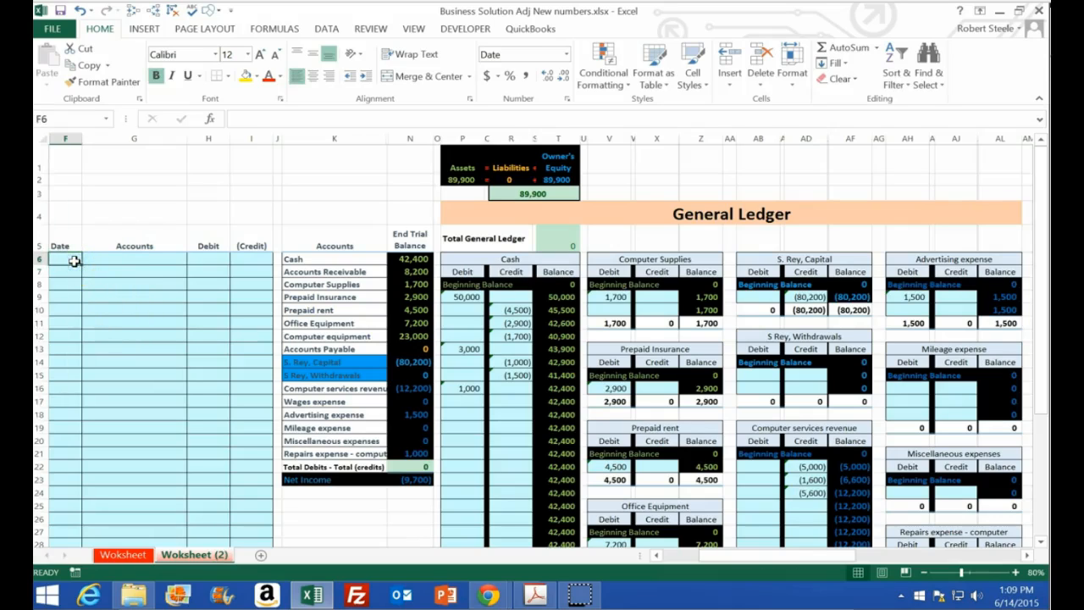
Enter the date 10/31 in F6 and copy the Cash account name from the trial balance into G7 as plain values
type("10/31")
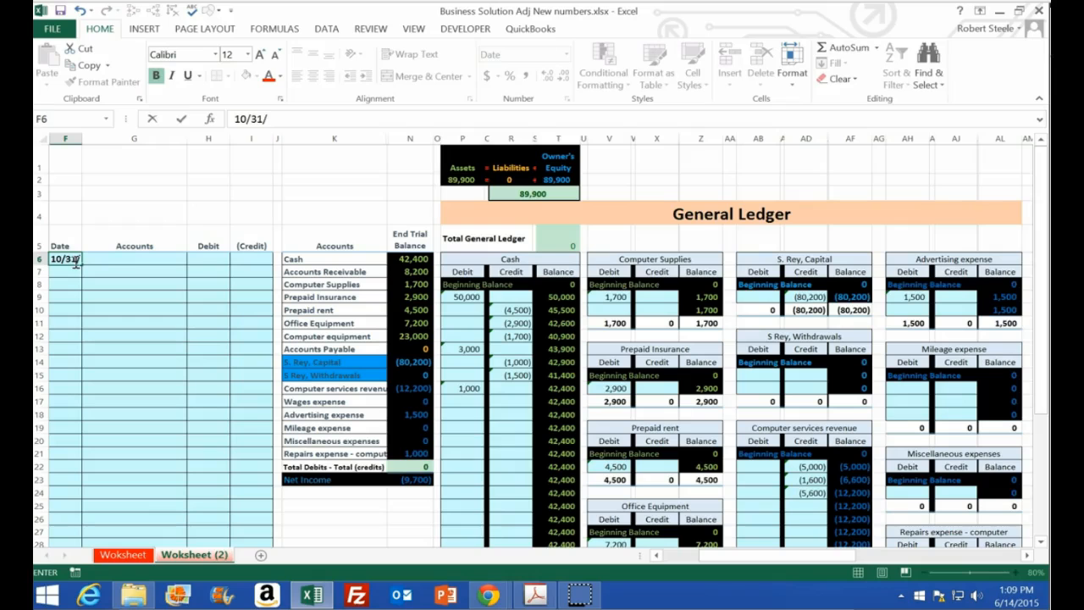
key("Return")
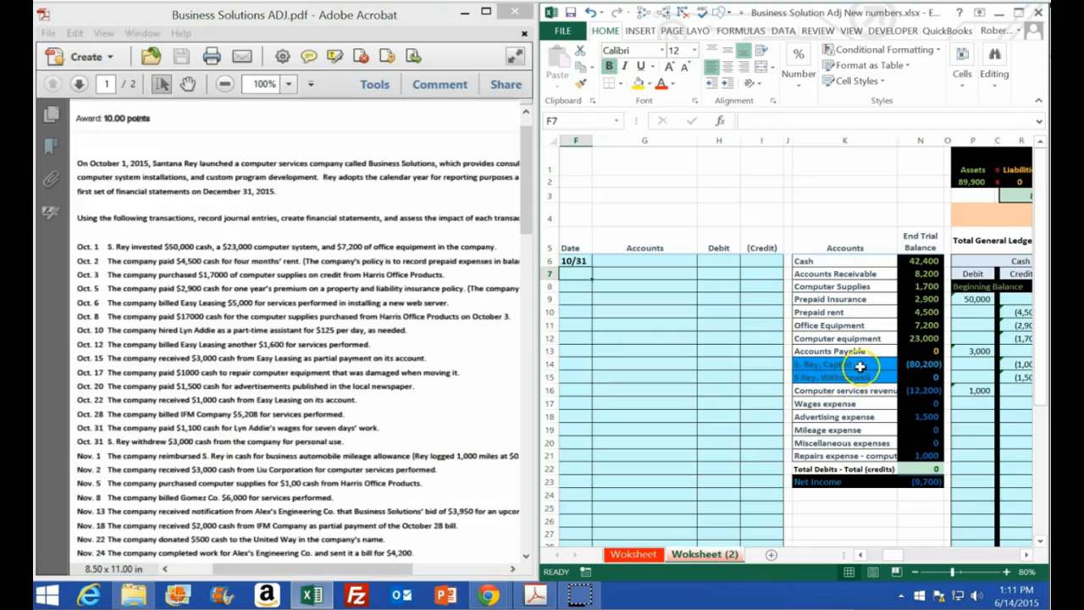
left_click(916, 261)
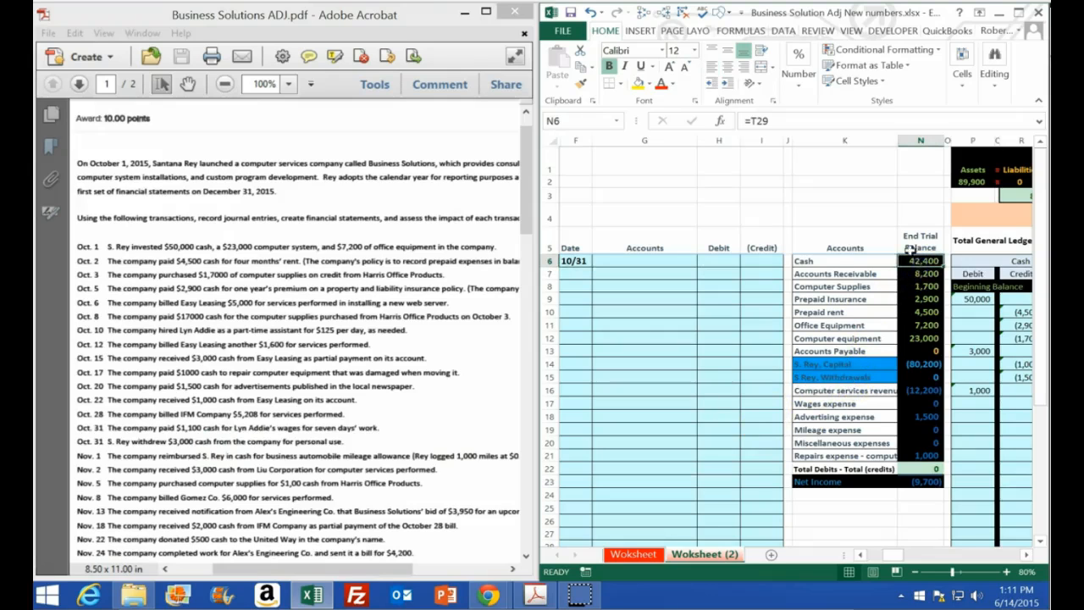
left_click(825, 262)
right_click(826, 263)
left_click(845, 288)
left_click(625, 270)
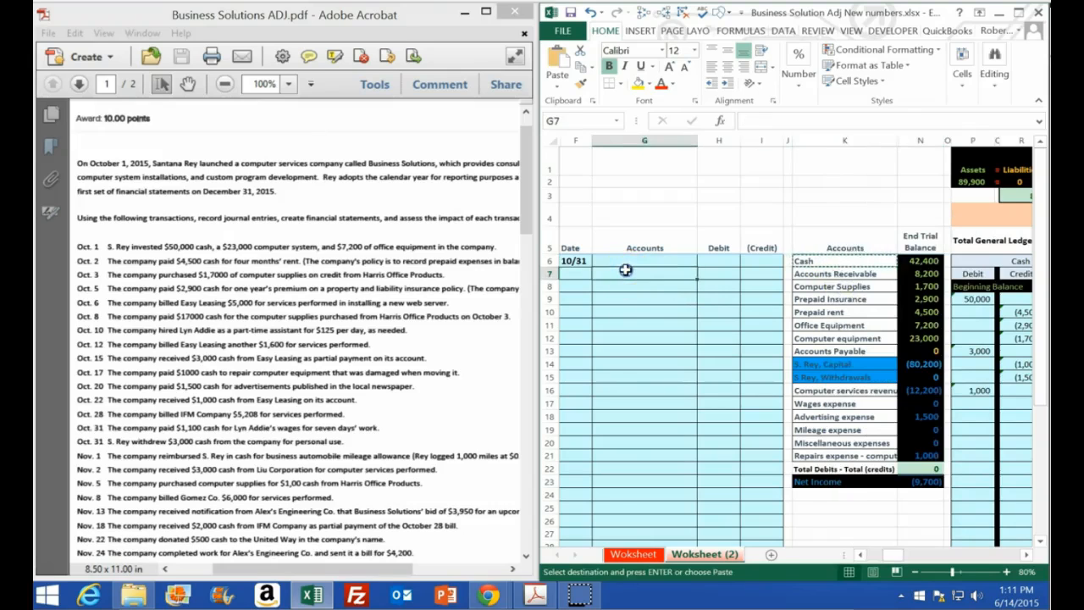
right_click(625, 269)
left_click(682, 337)
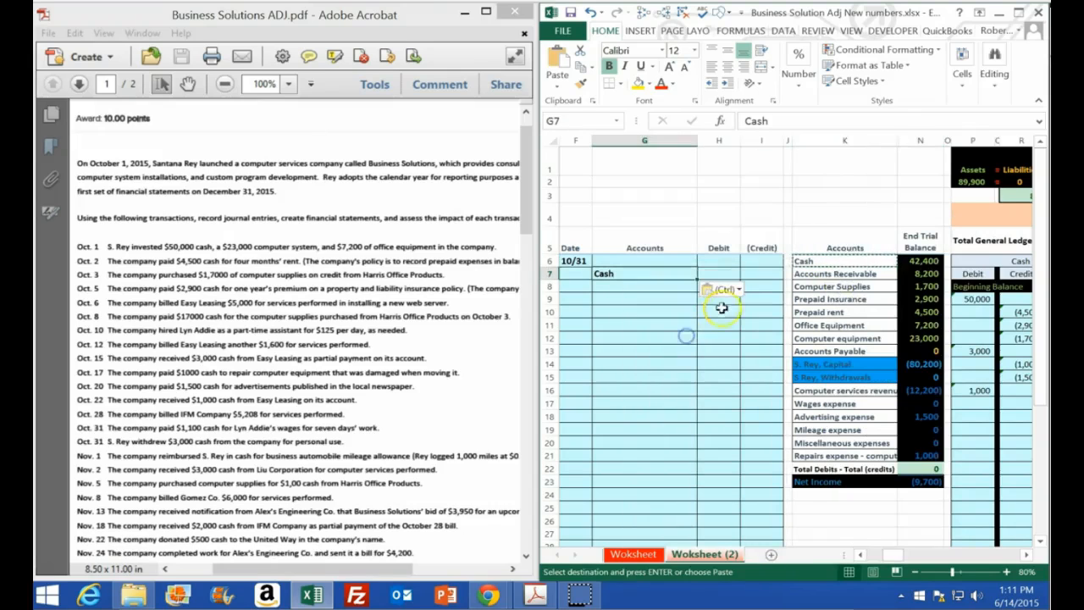
Enter the wages payment amounts in the 10/31 entry: -1100 as the Cash credit in I7 and 1,100 as the debit in H6
left_click(768, 275)
type("-")
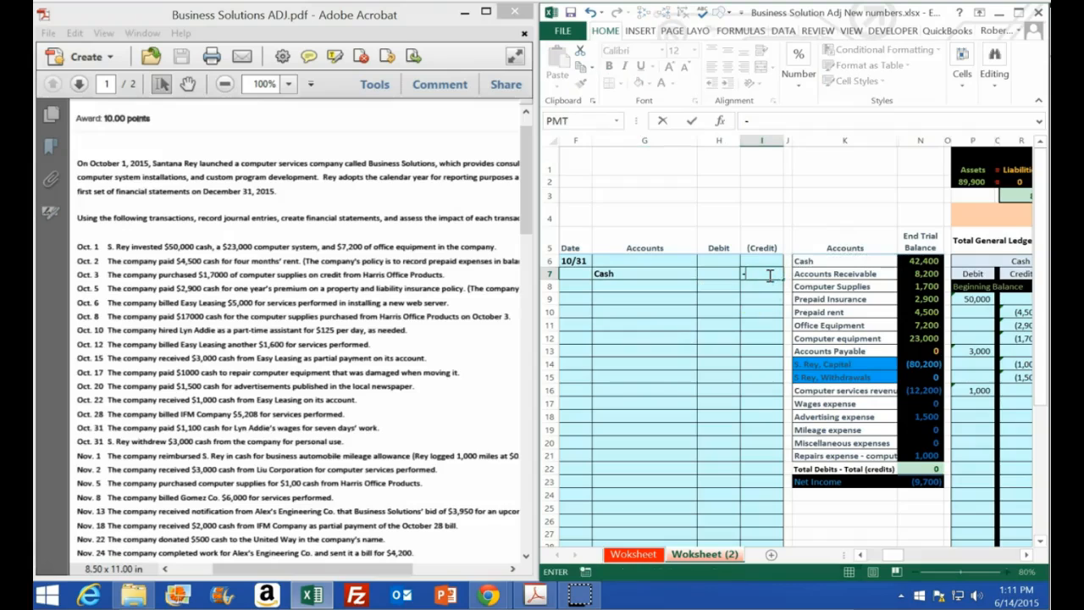
type("1100")
key("Left")
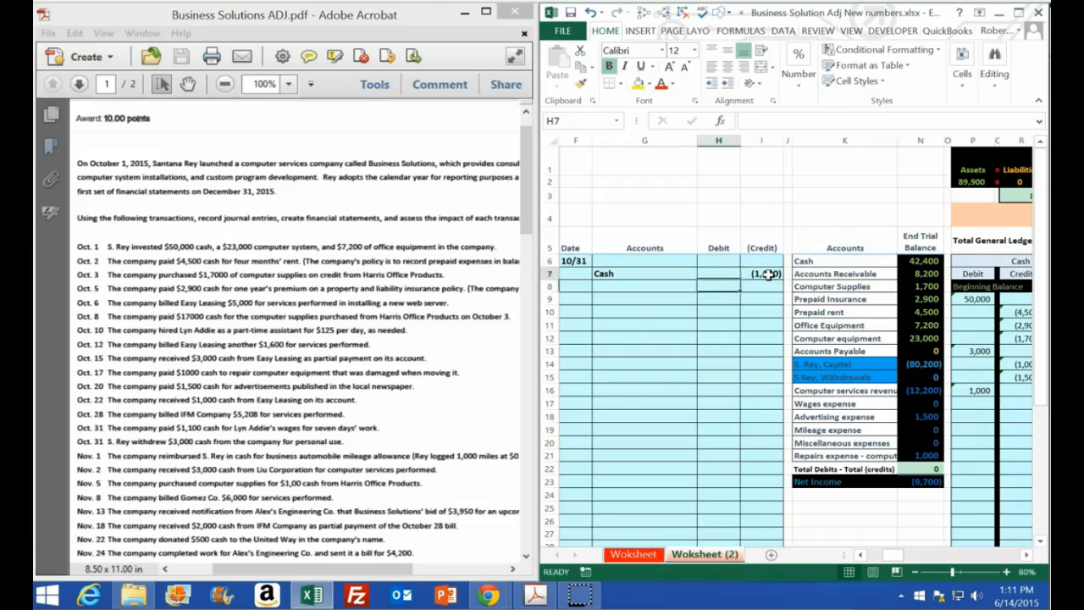
key("Up")
type("1,100")
key("Return")
Copy the Wages expense account name from the trial balance into G6 as the debit account of the 10/31 entry
left_click_drag(809, 261, 823, 456)
left_click(824, 405)
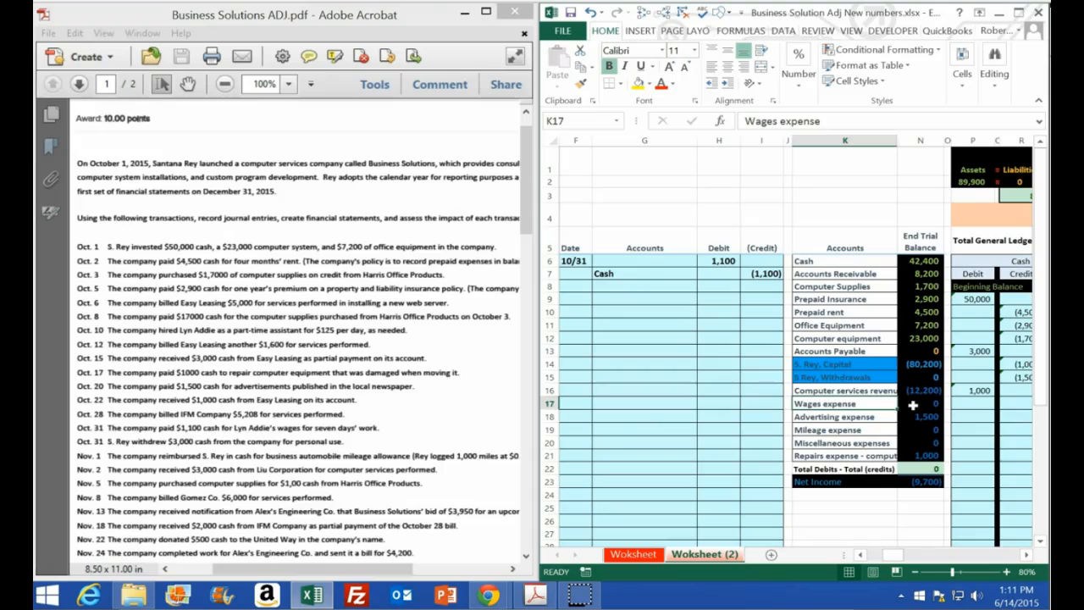
left_click_drag(913, 405, 914, 449)
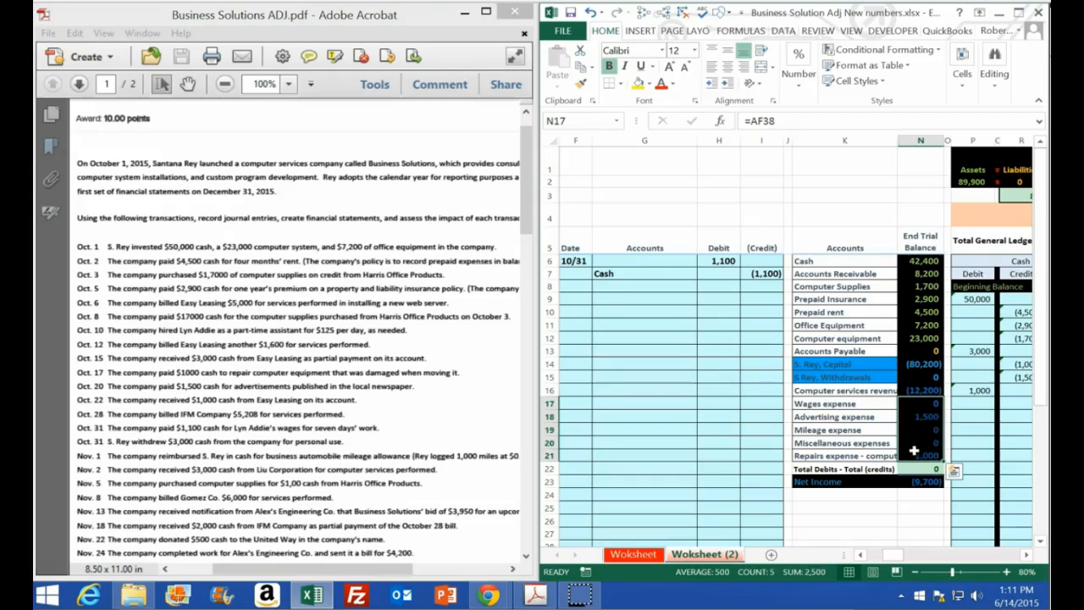
right_click(825, 404)
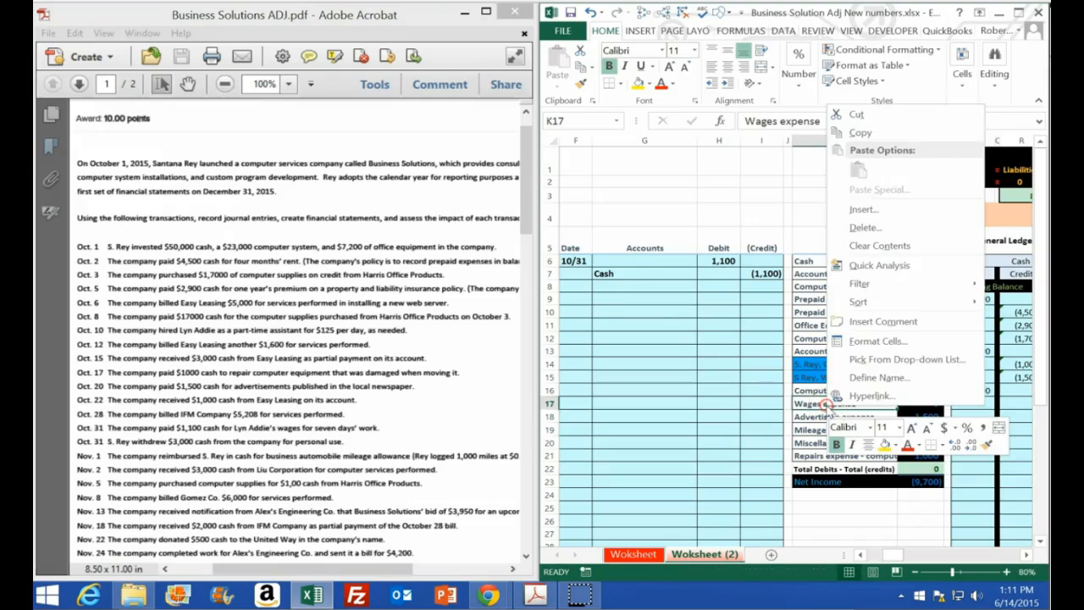
left_click(857, 132)
left_click(631, 261)
right_click(631, 261)
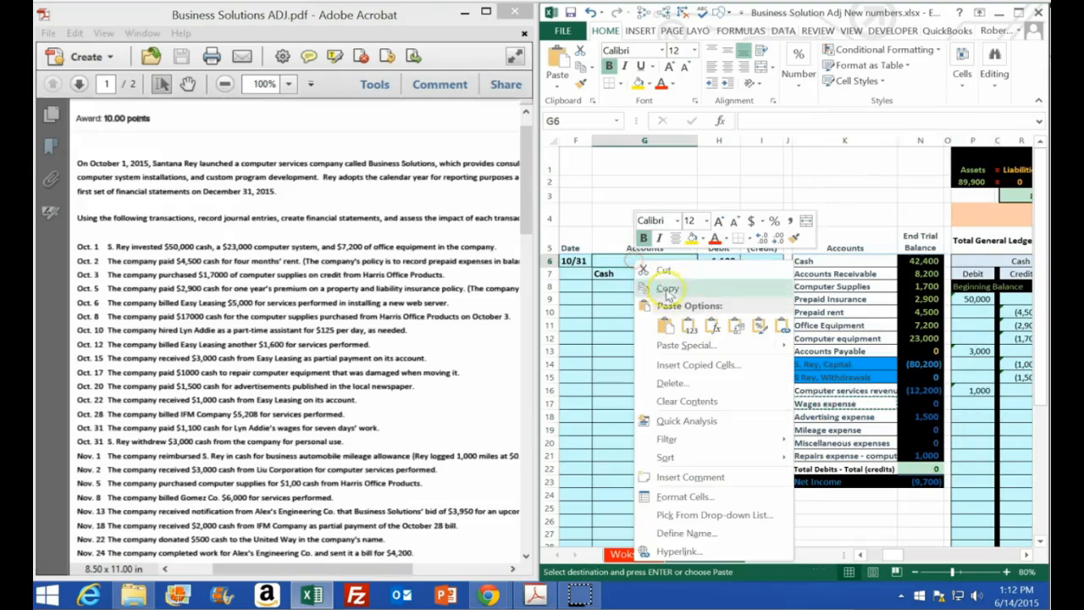
left_click(682, 320)
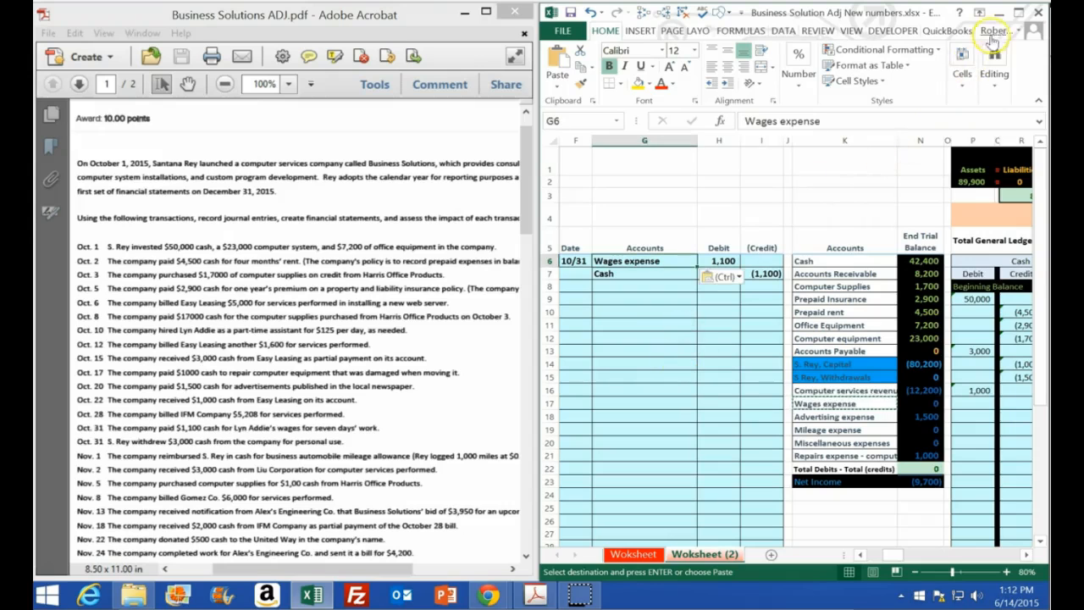
Post the 10/31 wages debit to the Wages expense ledger by entering =H6 in AB35
left_click(1018, 12)
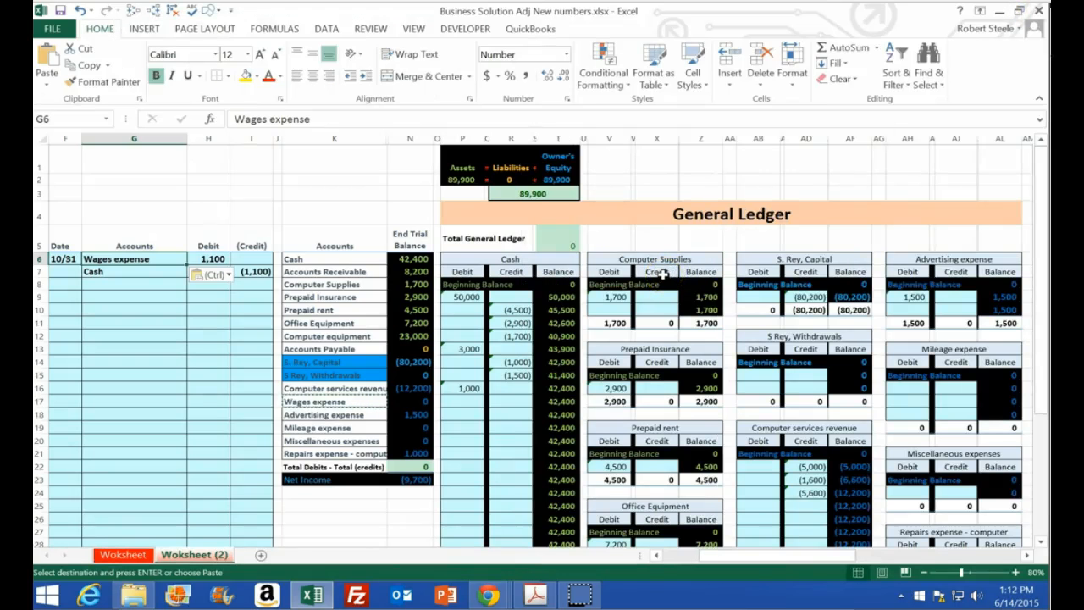
scroll(828, 344, "down", 1)
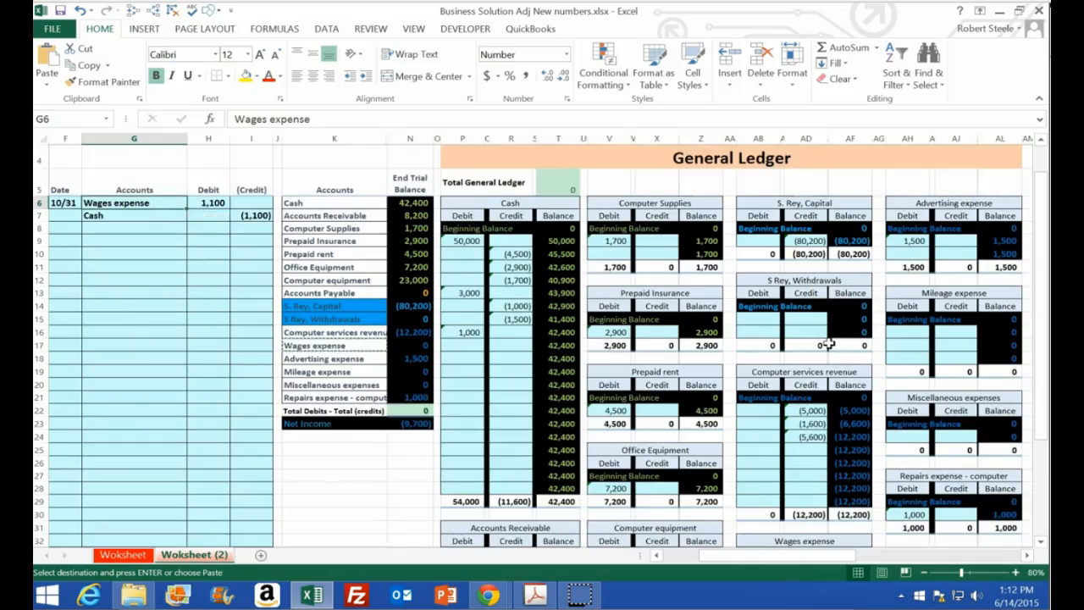
scroll(828, 344, "down", 1)
left_click(762, 516)
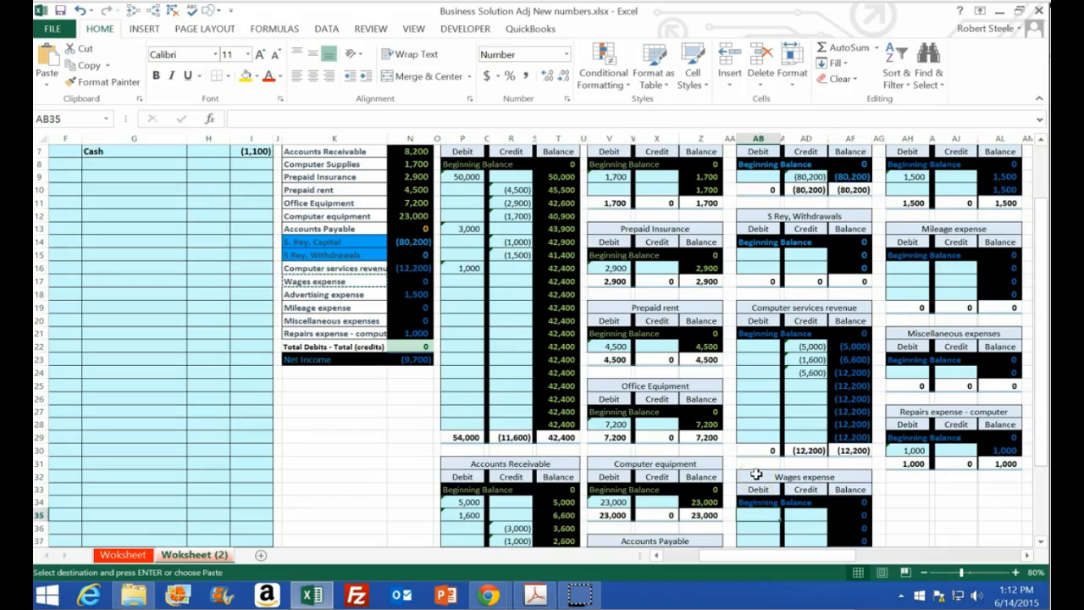
type("=")
scroll(756, 474, "up", 1)
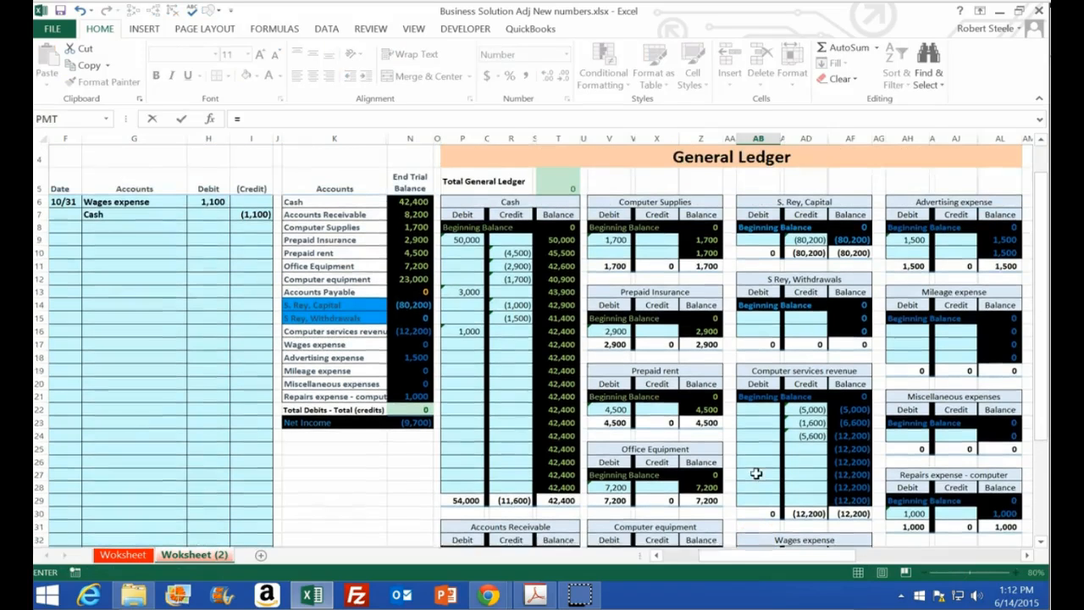
left_click(215, 204)
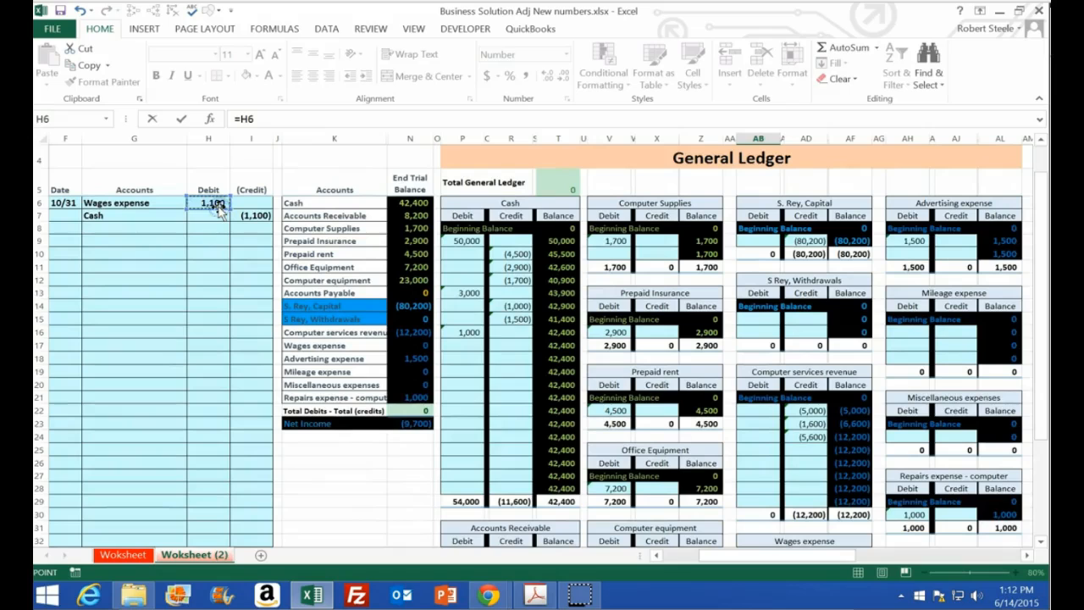
scroll(512, 288, "down", 3)
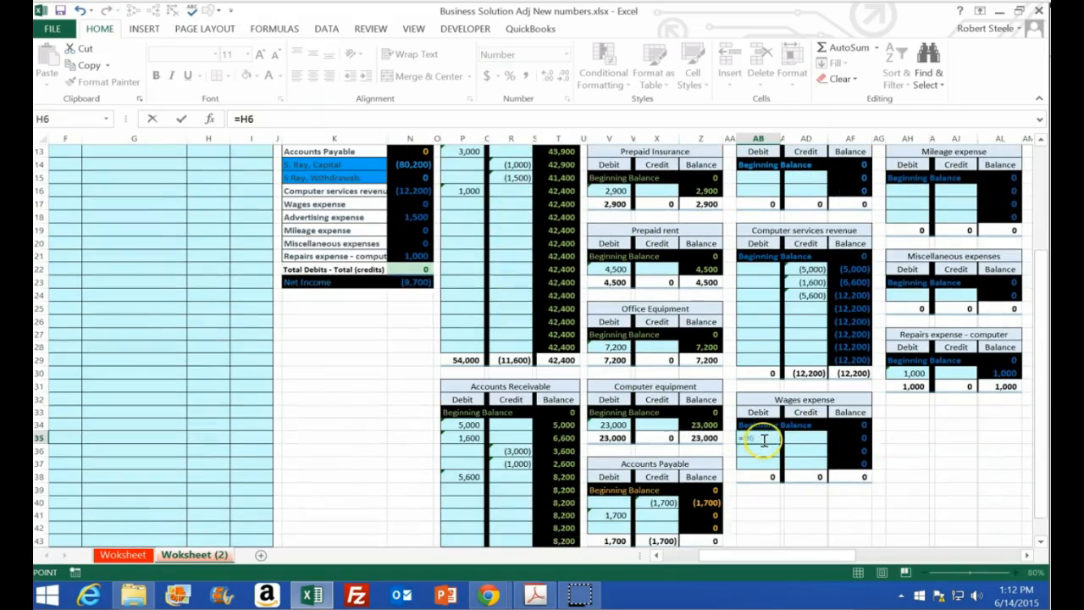
key("Return")
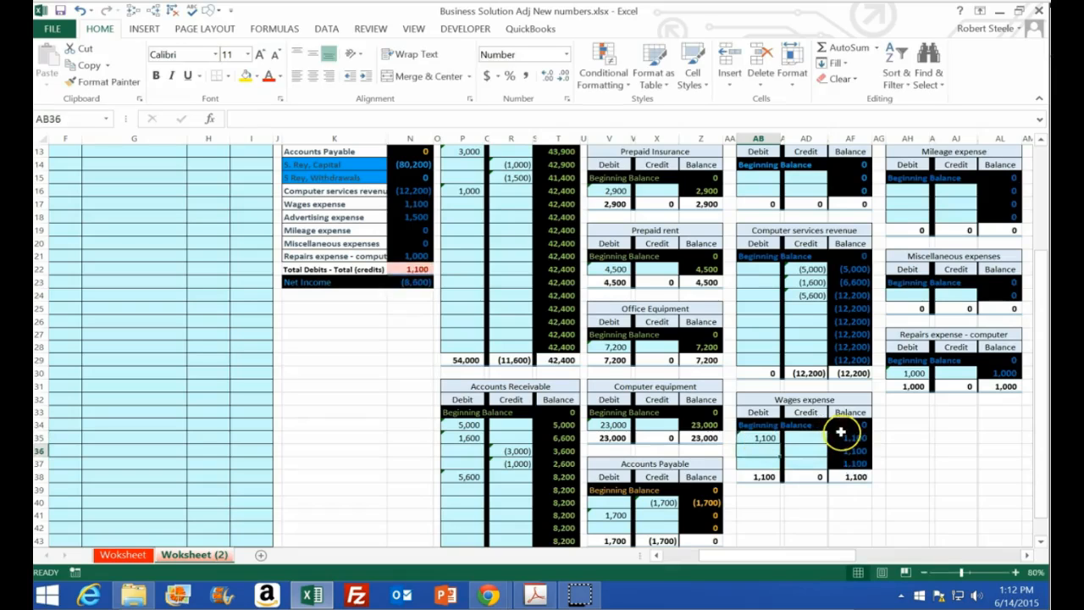
Post the 10/31 wages payment credit to the Cash ledger by entering =I7 in R17
scroll(840, 432, "up", 3)
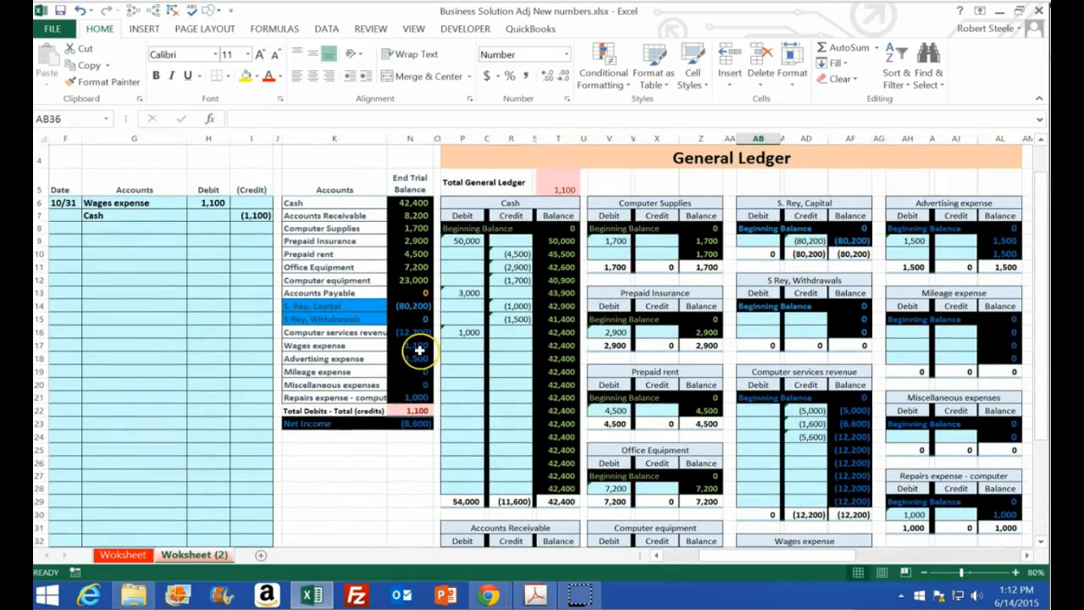
double_click(421, 426)
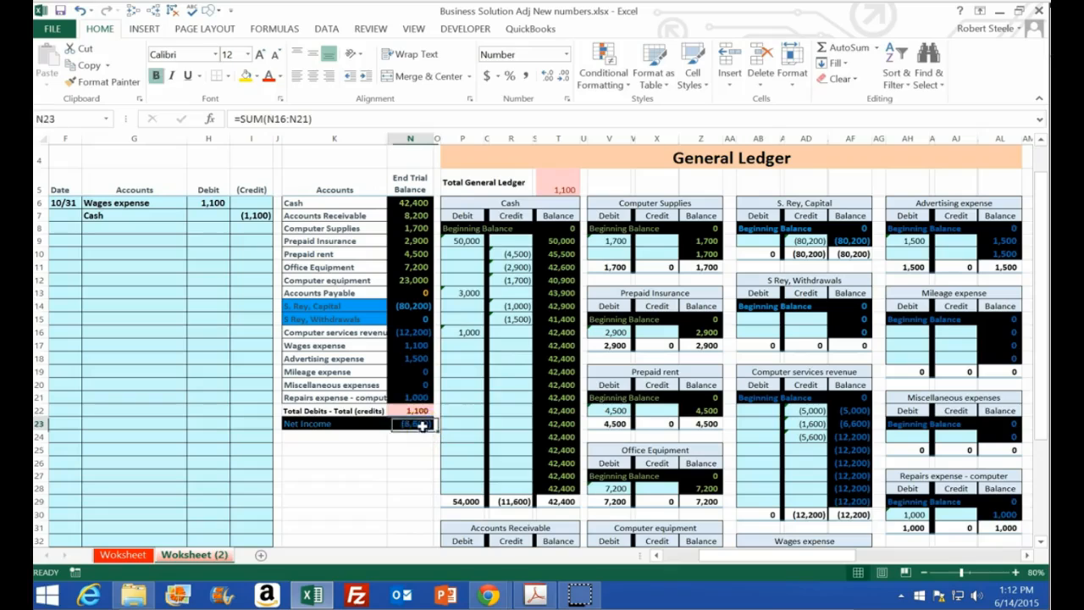
key("Return")
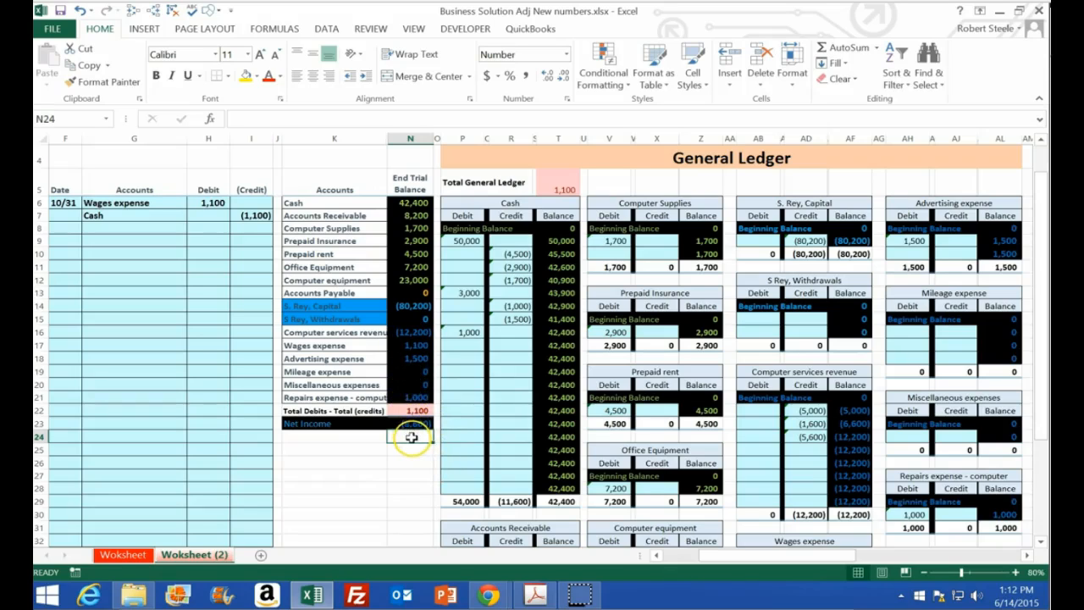
left_click(504, 344)
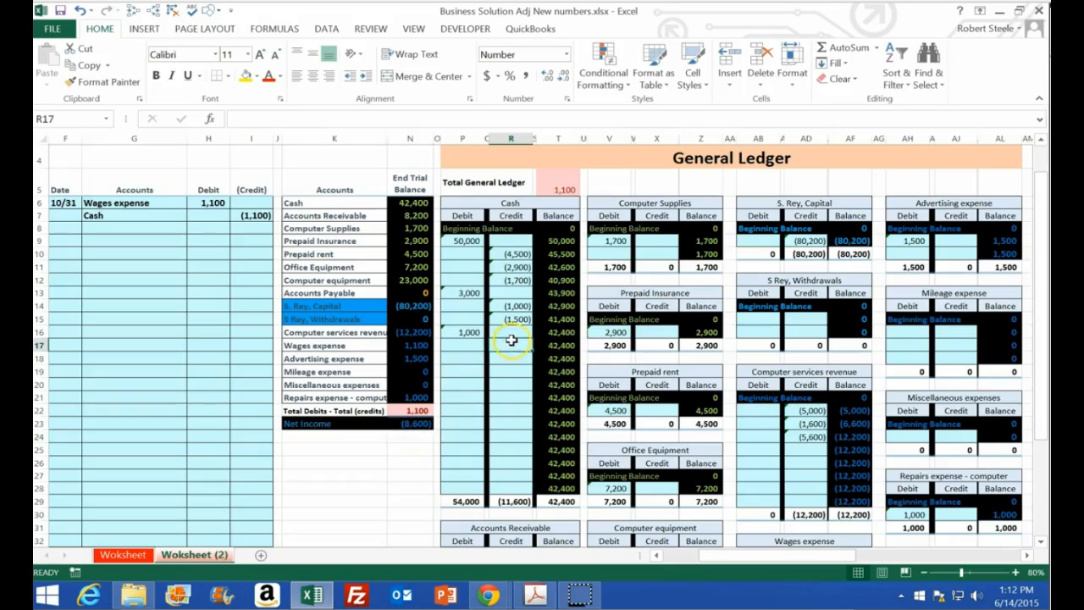
type("=")
left_click(254, 215)
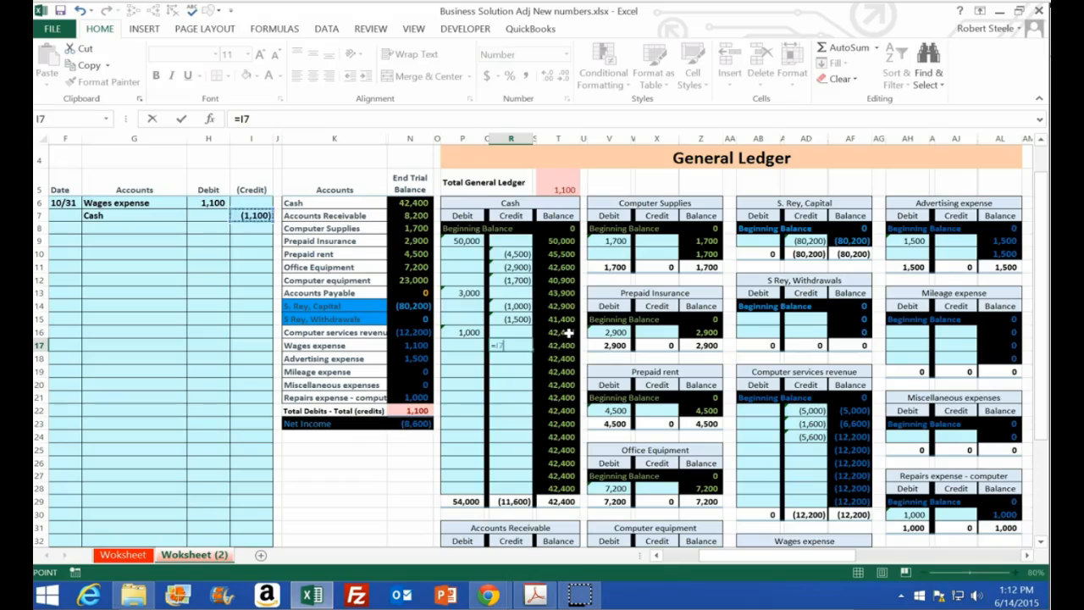
key("Return")
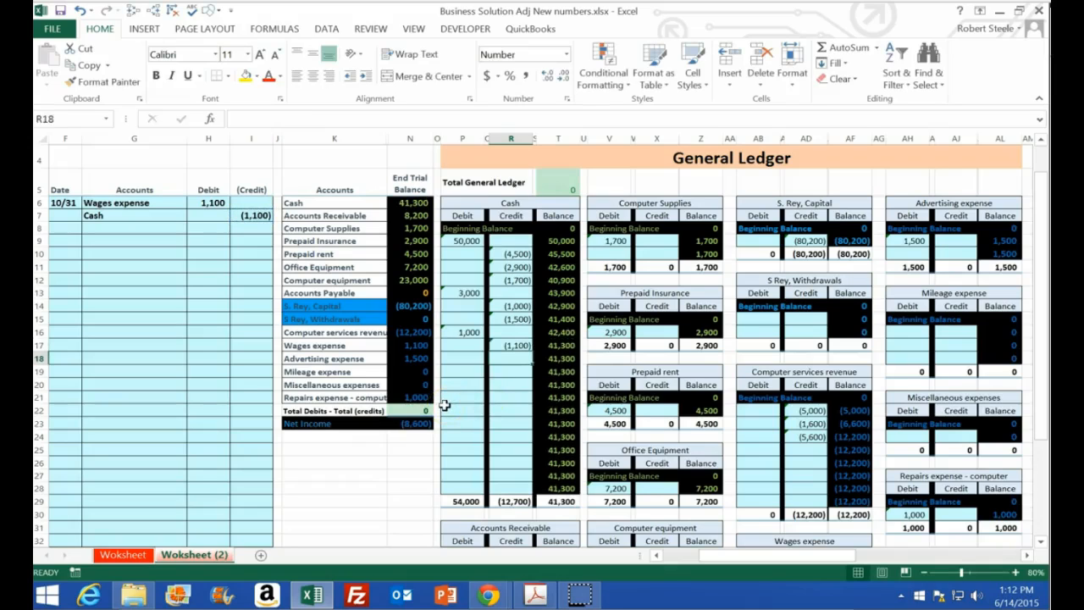
Place the worksheet beside the transactions PDF and enter the date 10/31 in F9 for the owner's withdrawal entry
double_click(443, 11)
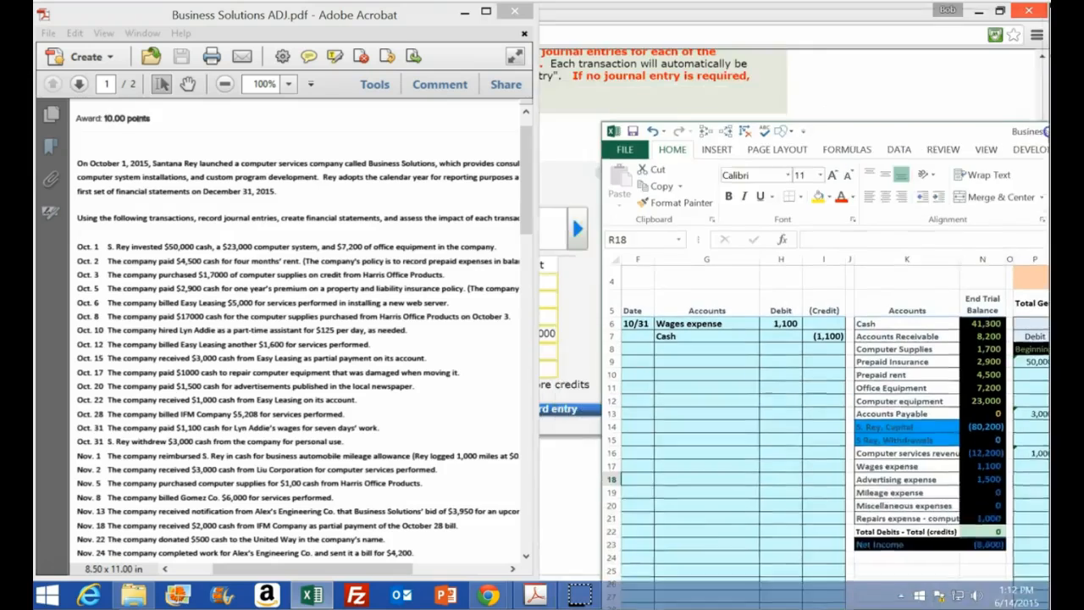
left_click(576, 243)
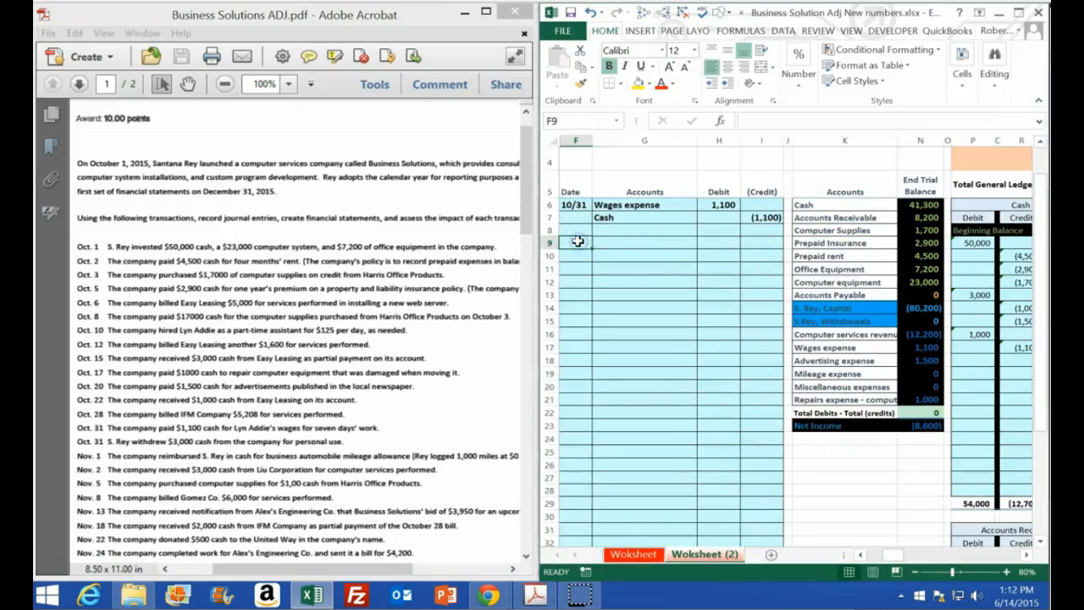
type("10/31")
key("Return")
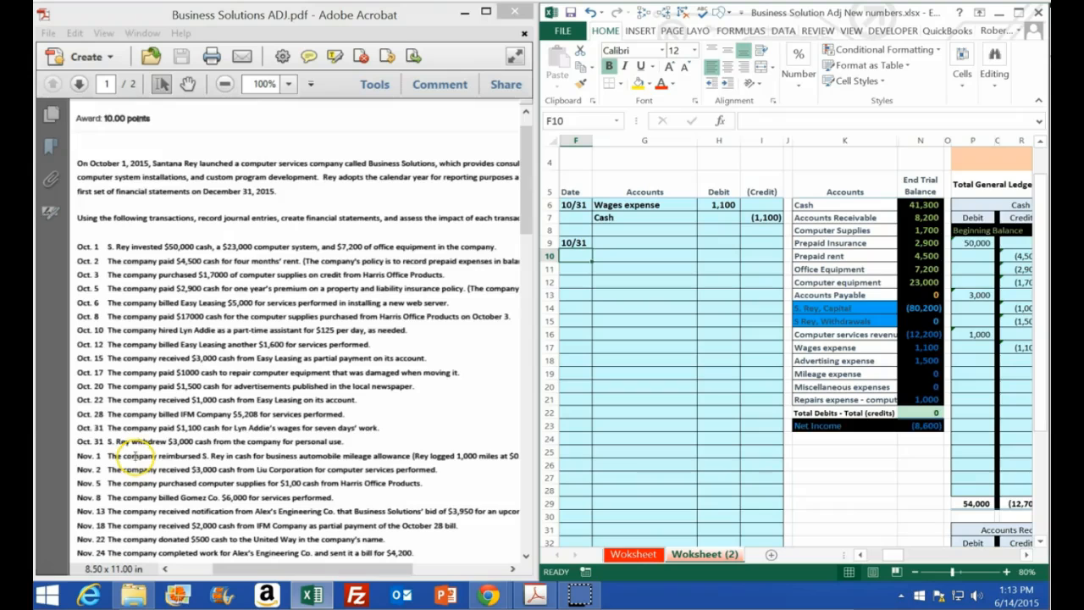
Copy the Cash account name from the trial balance into G10 as the credit account of the second 10/31 entry
left_click(161, 462)
scroll(175, 465, "down", 2)
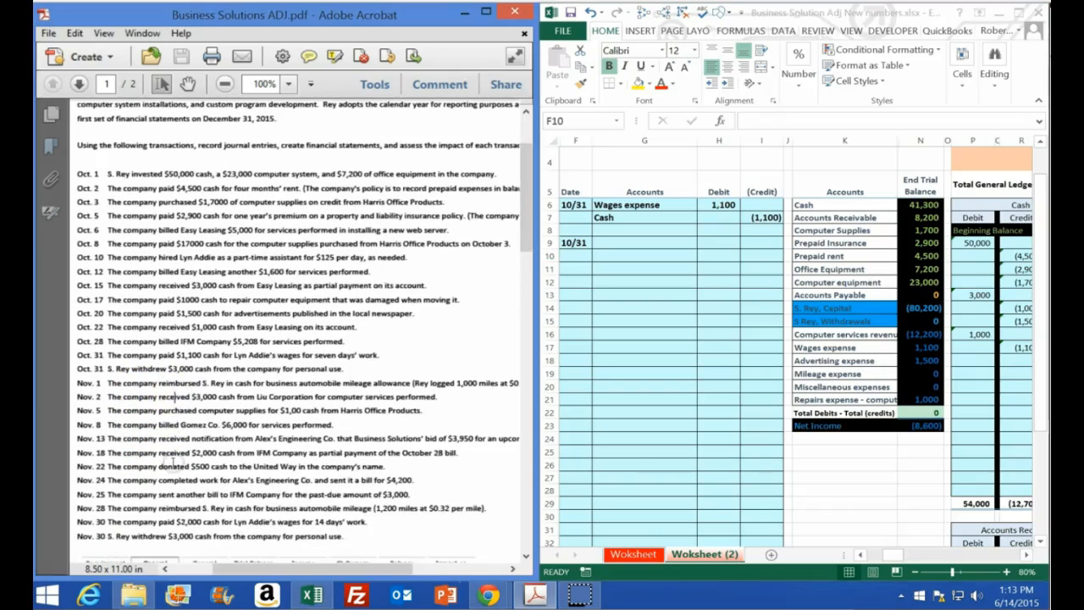
scroll(233, 383, "down", 1)
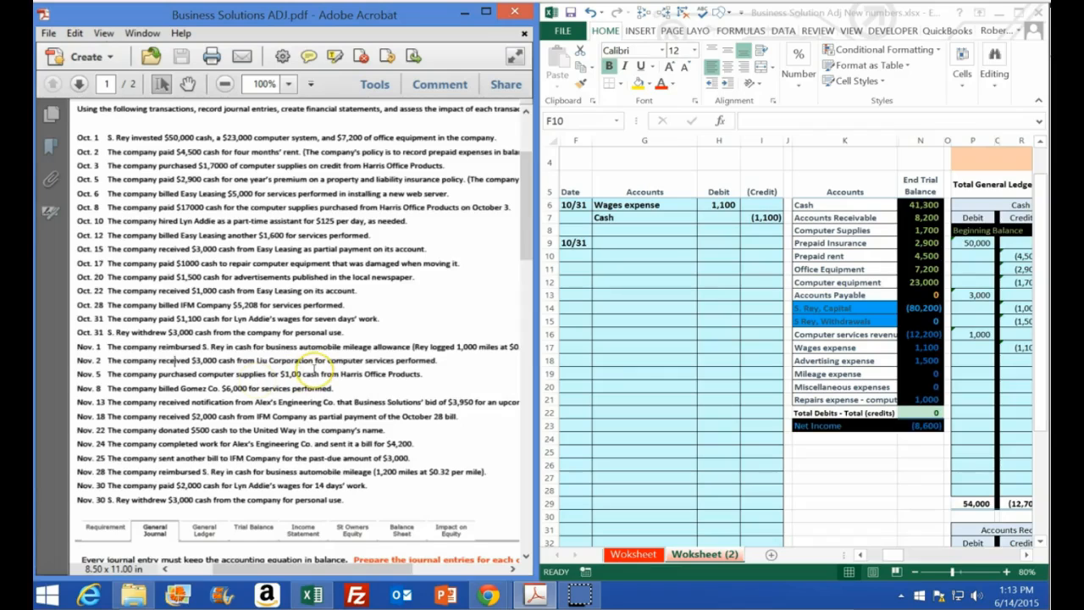
left_click(921, 205)
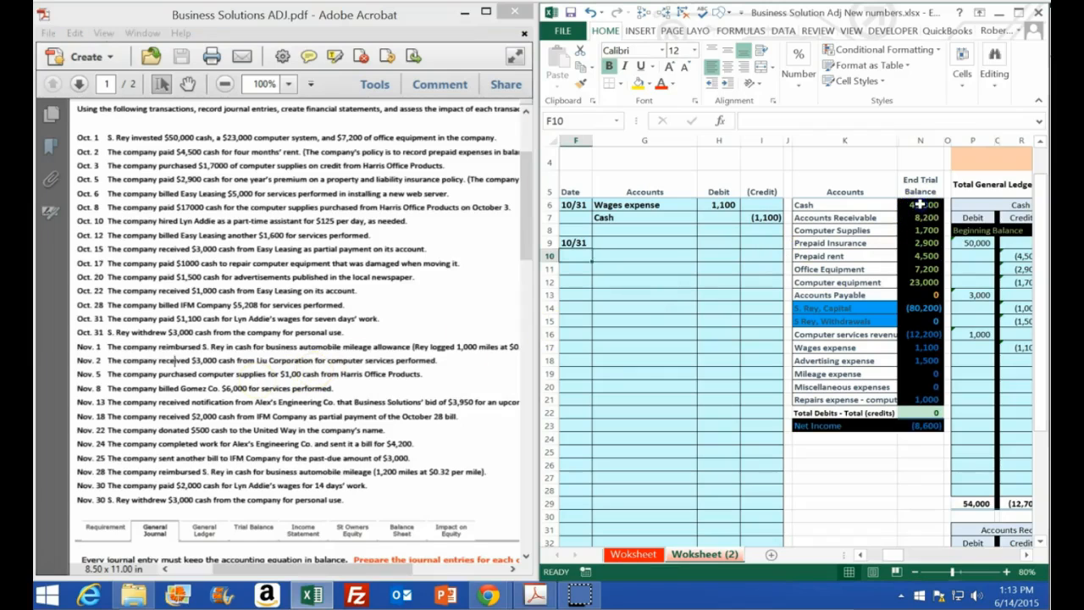
key("BackSpace")
left_click(921, 205)
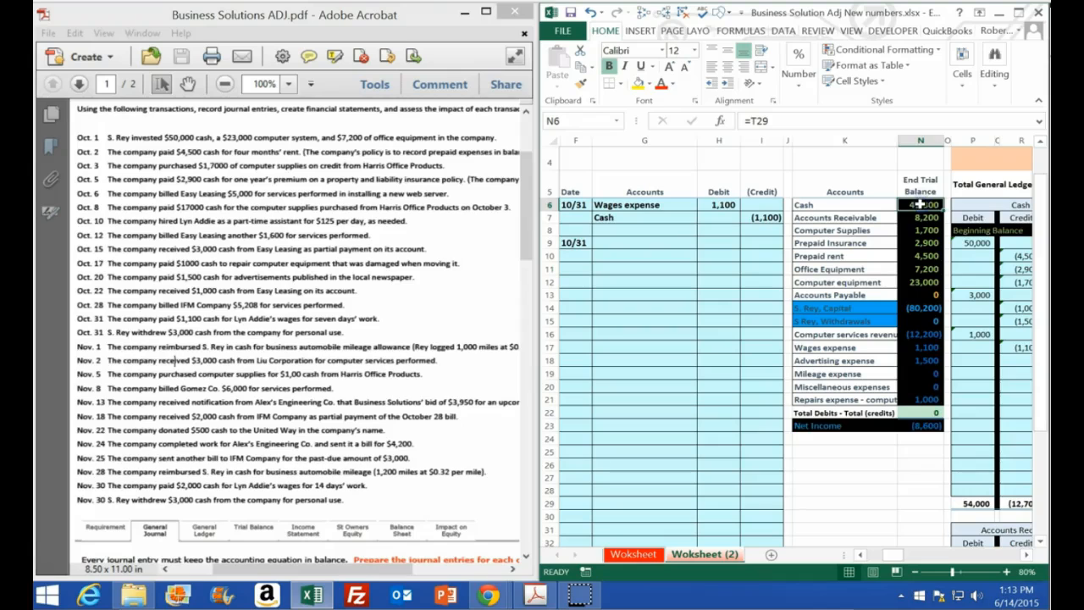
left_click(818, 206)
right_click(822, 208)
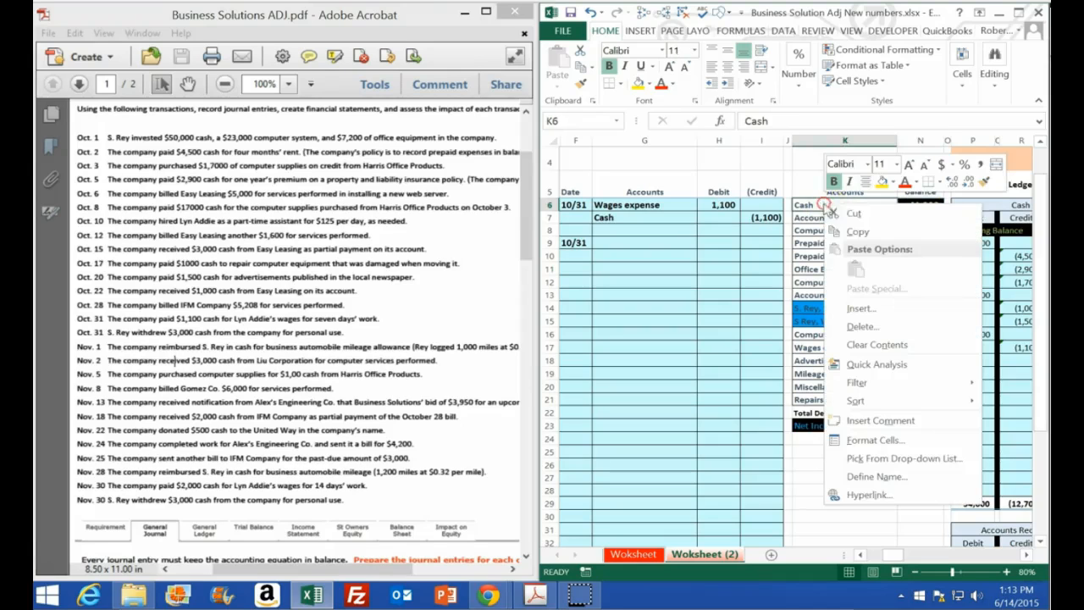
left_click(838, 222)
left_click(642, 256)
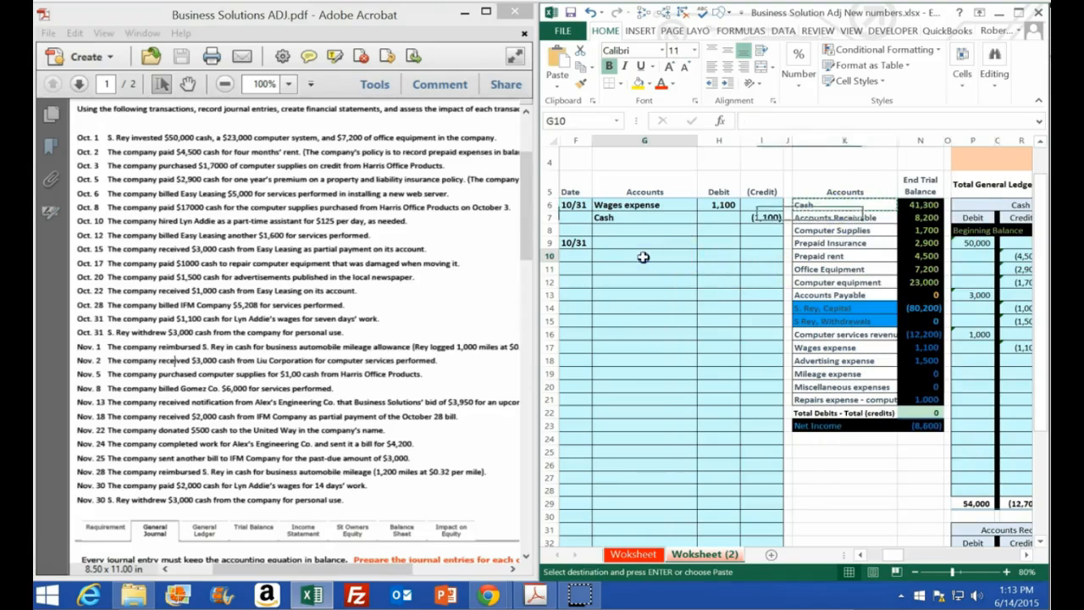
right_click(642, 256)
left_click(698, 324)
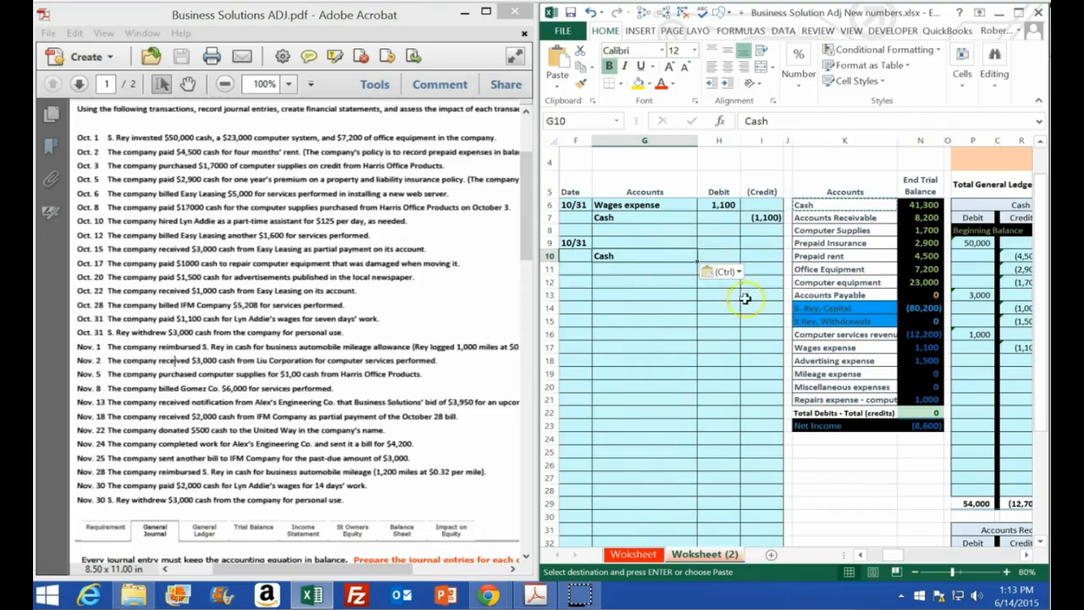
Enter the owner's withdrawal amounts for the second 10/31 entry: a credit of -3000 in I10 and a debit of 3,000 in H9
left_click(770, 255)
type("-3000")
key("Return")
key("Left")
key("Up")
key("Up")
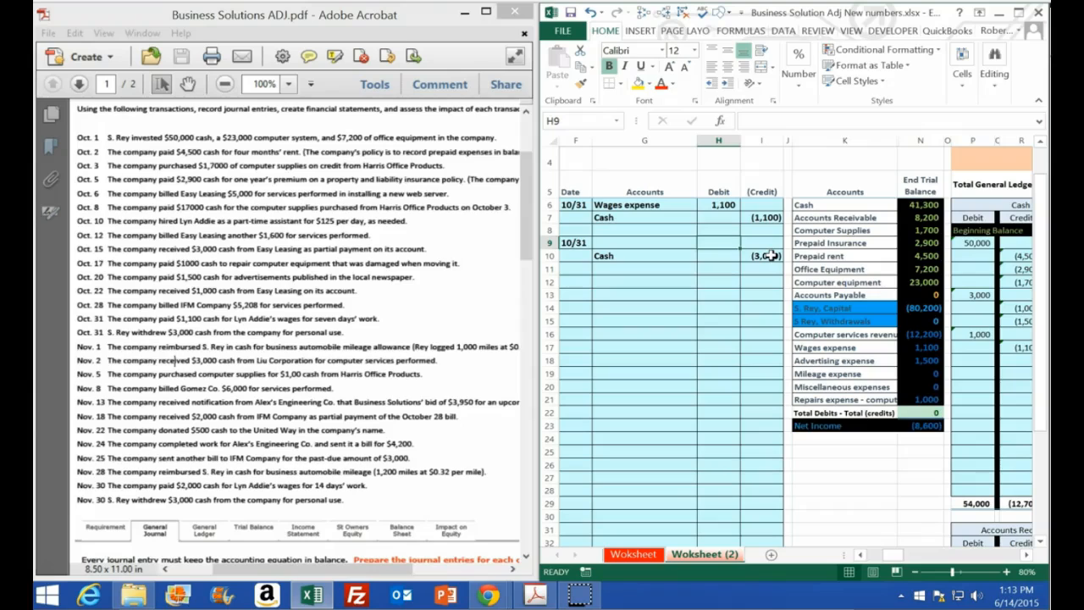
type("3,000")
key("Return")
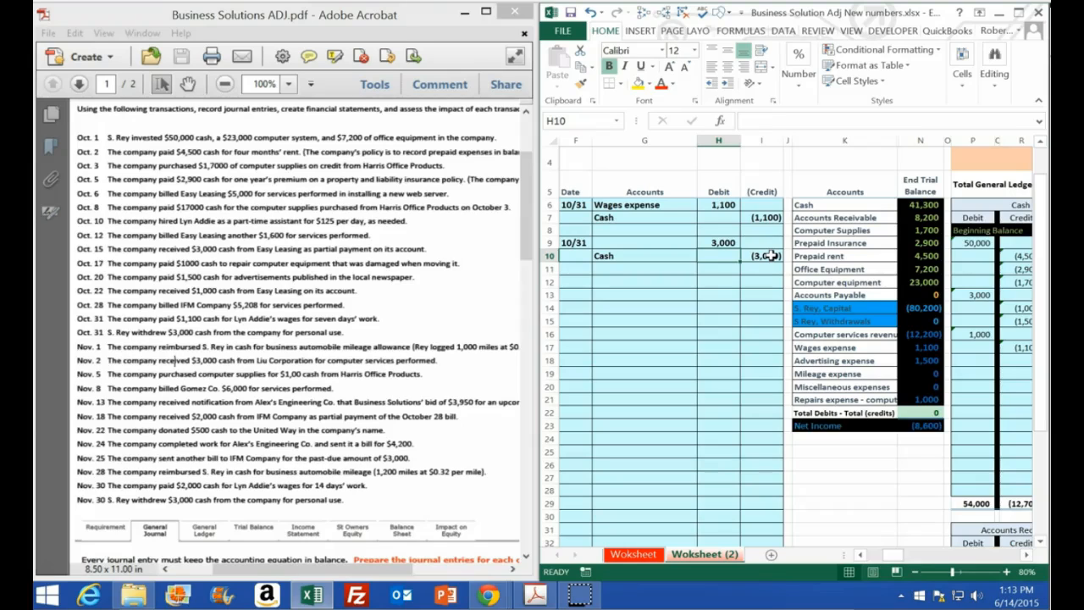
Examine the owner's capital and withdrawals accounts in the trial balance and the formula behind the Owner's Equity total in T2
left_click(825, 309)
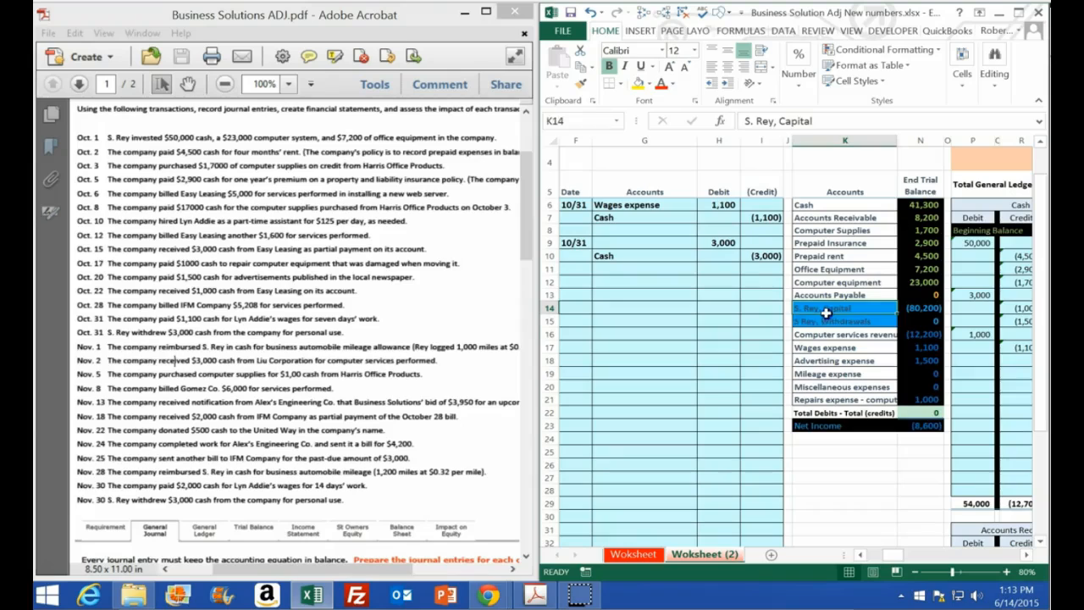
left_click_drag(825, 310, 827, 316)
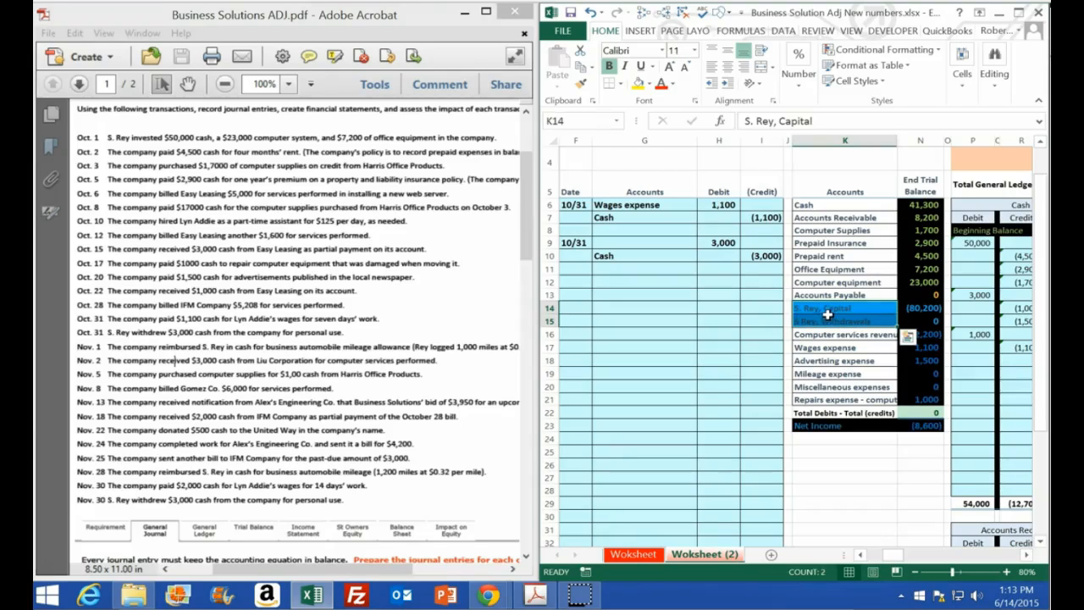
left_click(834, 321)
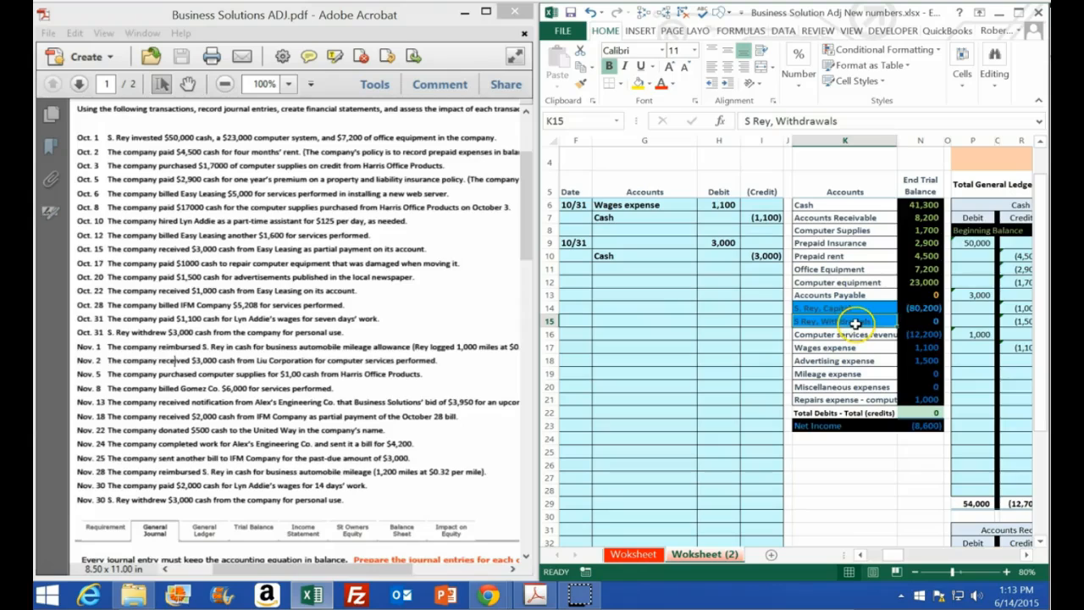
left_click_drag(919, 308, 930, 398)
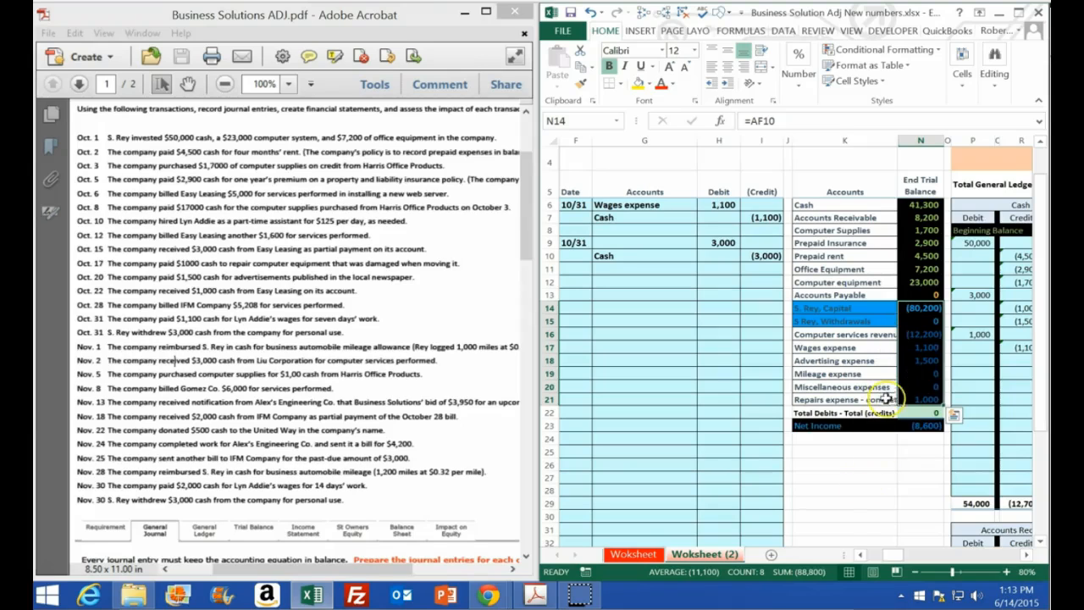
scroll(894, 421, "up", 1)
left_click_drag(885, 554, 900, 552)
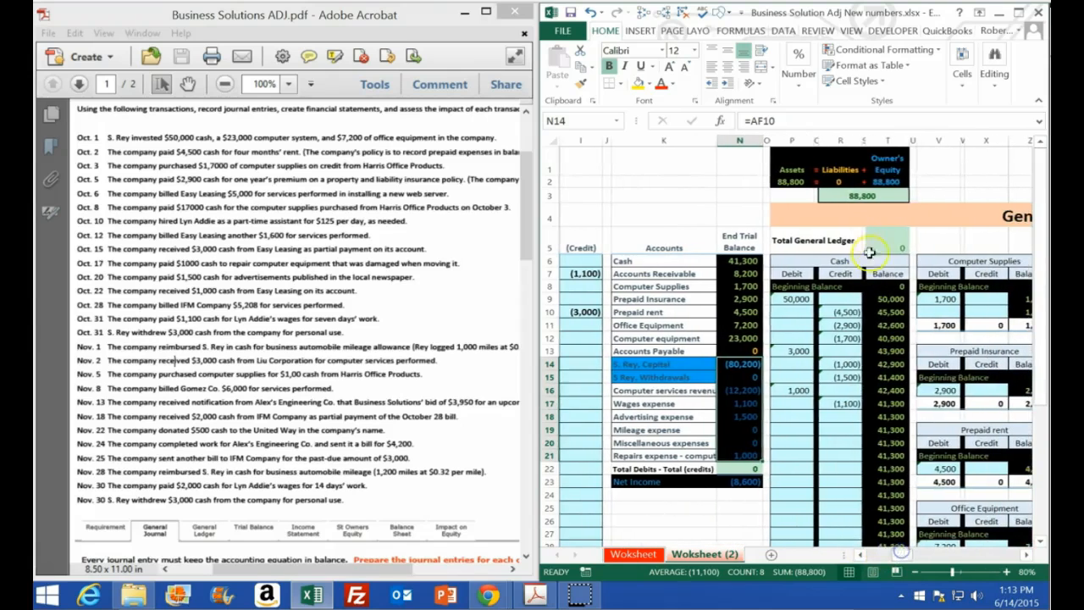
left_click(887, 182)
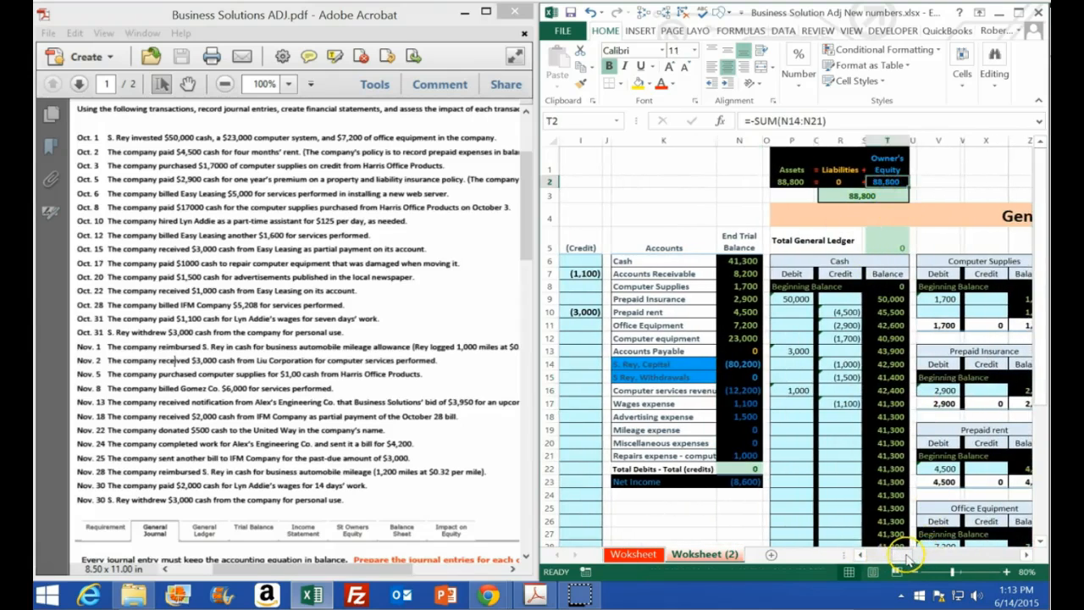
left_click_drag(906, 555, 893, 555)
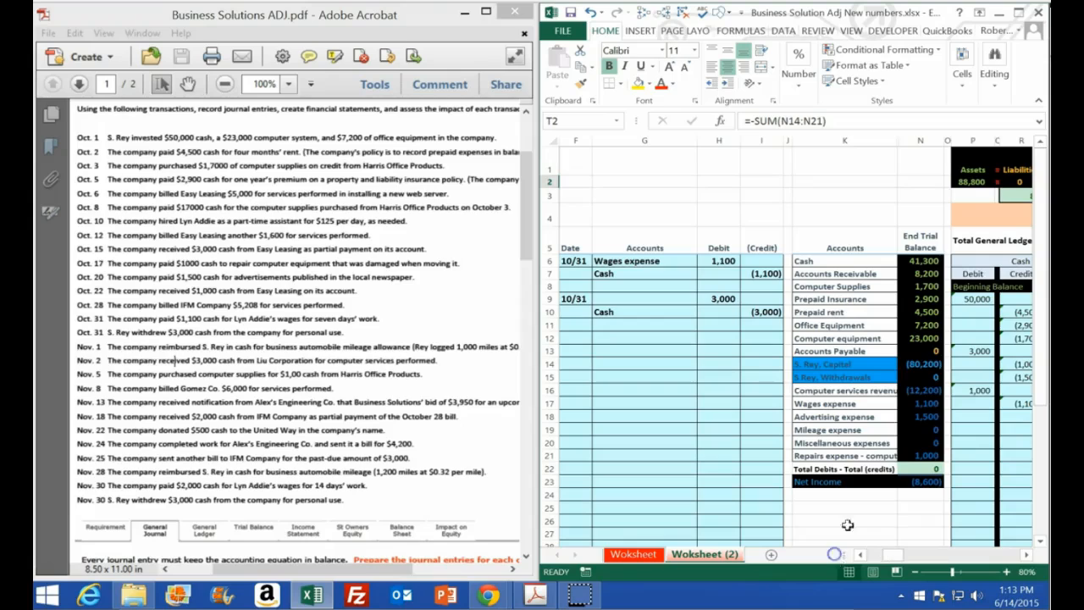
left_click(835, 377)
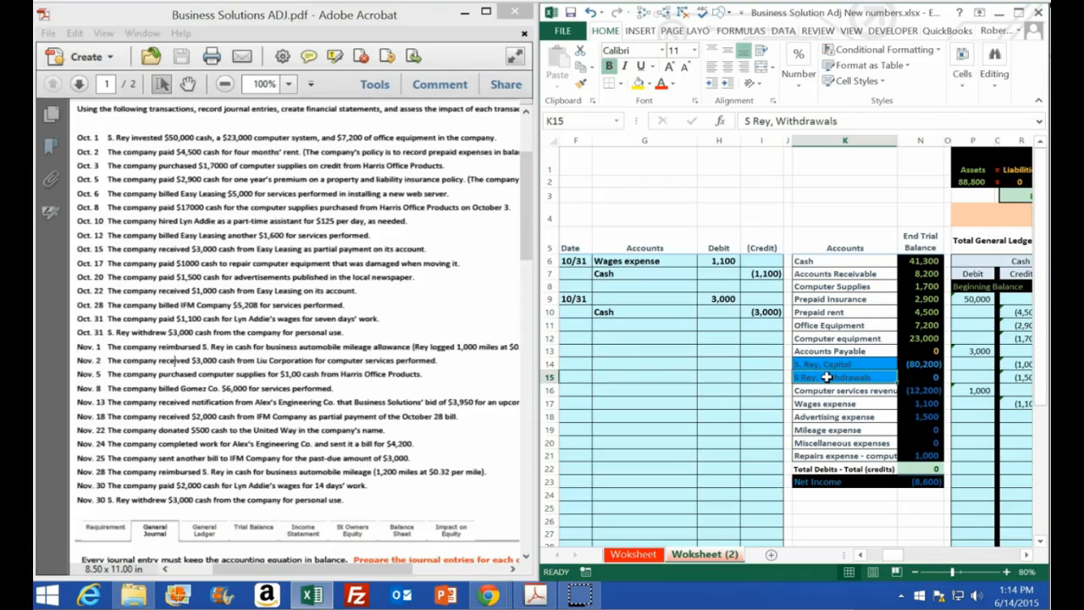
left_click(915, 364)
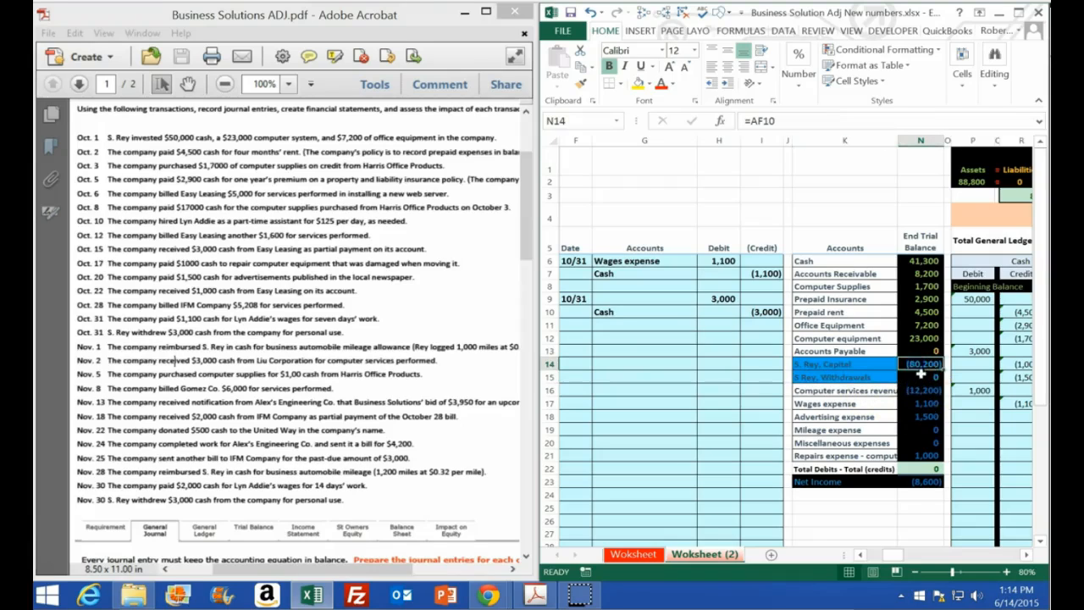
left_click(920, 376)
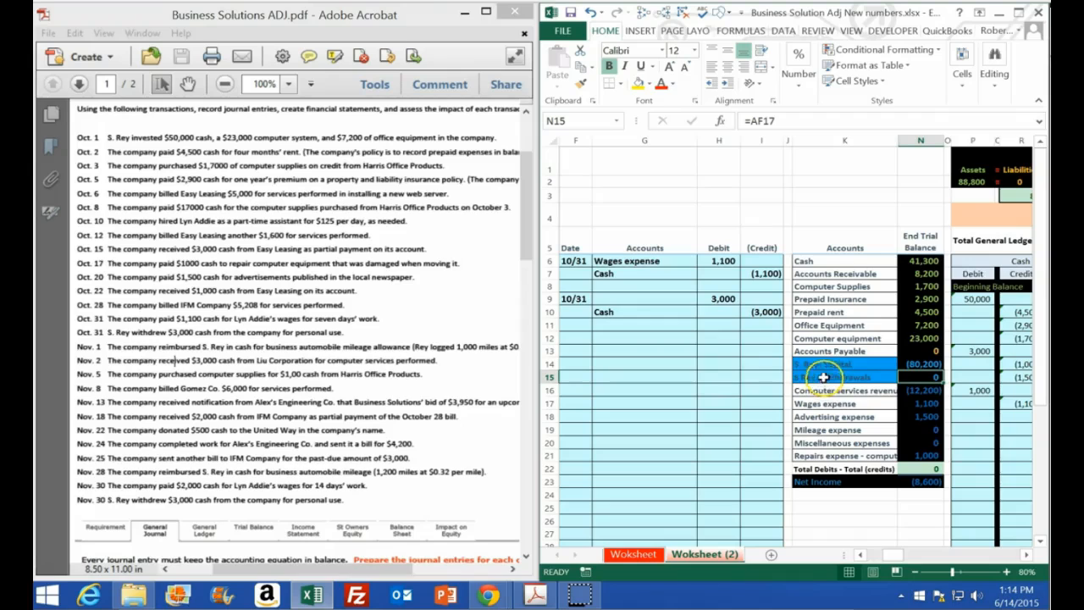
Copy the owner's withdrawals account name from K15 into G9 as the debit account of the second 10/31 entry
left_click_drag(825, 376, 826, 363)
right_click(825, 376)
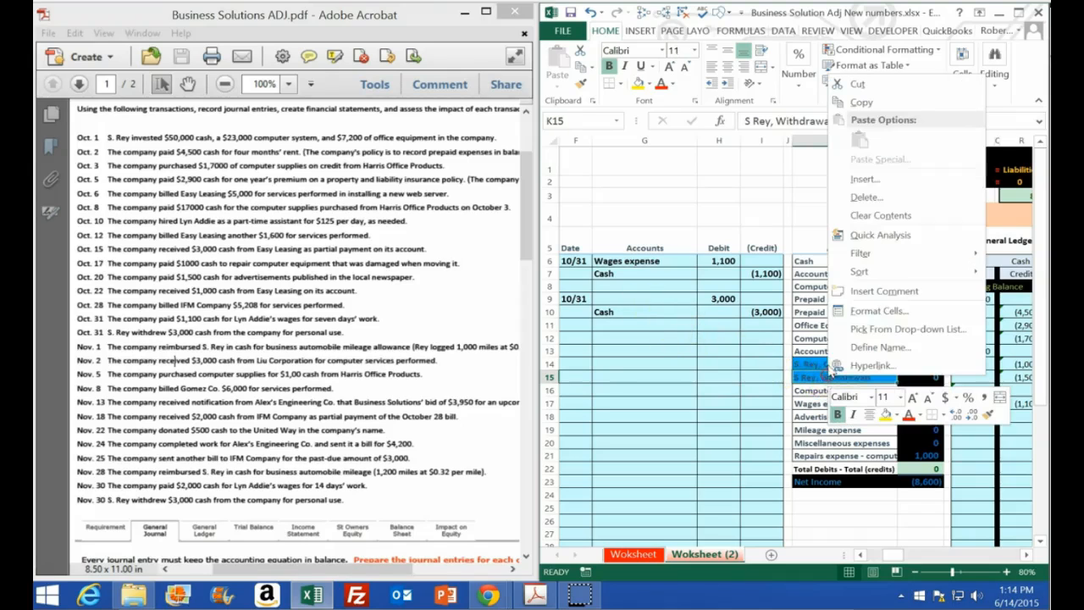
left_click(857, 101)
left_click(623, 301)
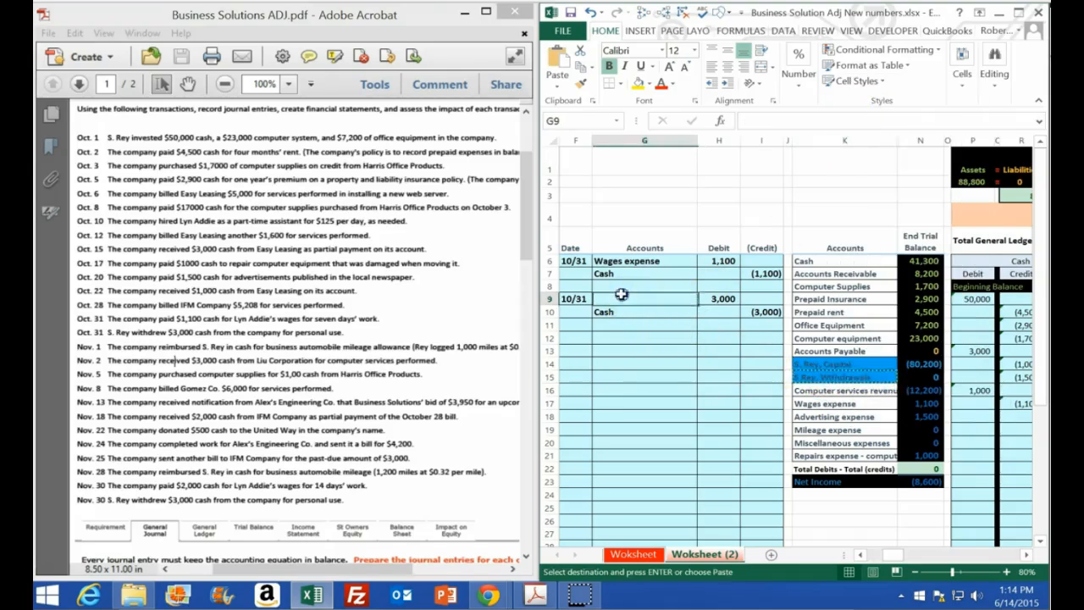
right_click(622, 300)
left_click(674, 343)
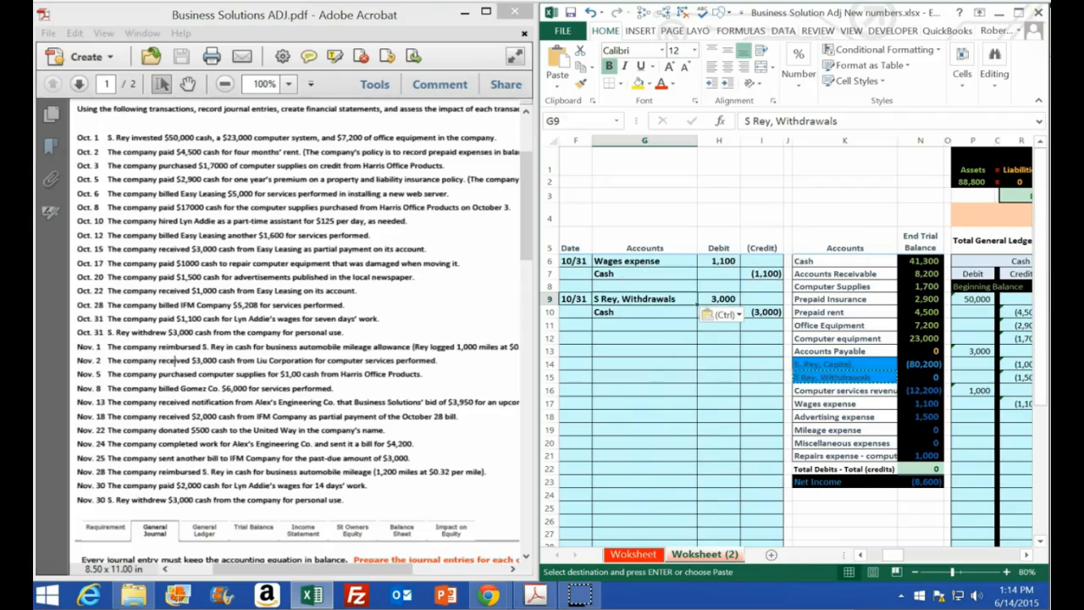
Enlarge the worksheet to full screen and post the withdrawal debit to the owner's withdrawals ledger by entering =H9 in AB15
left_click(1019, 12)
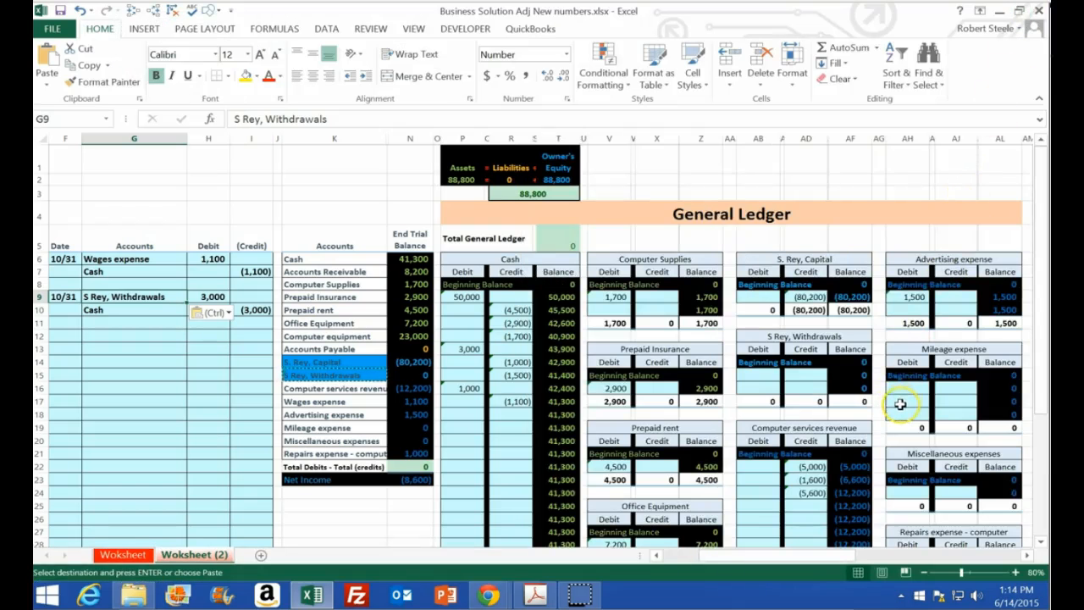
left_click(759, 374)
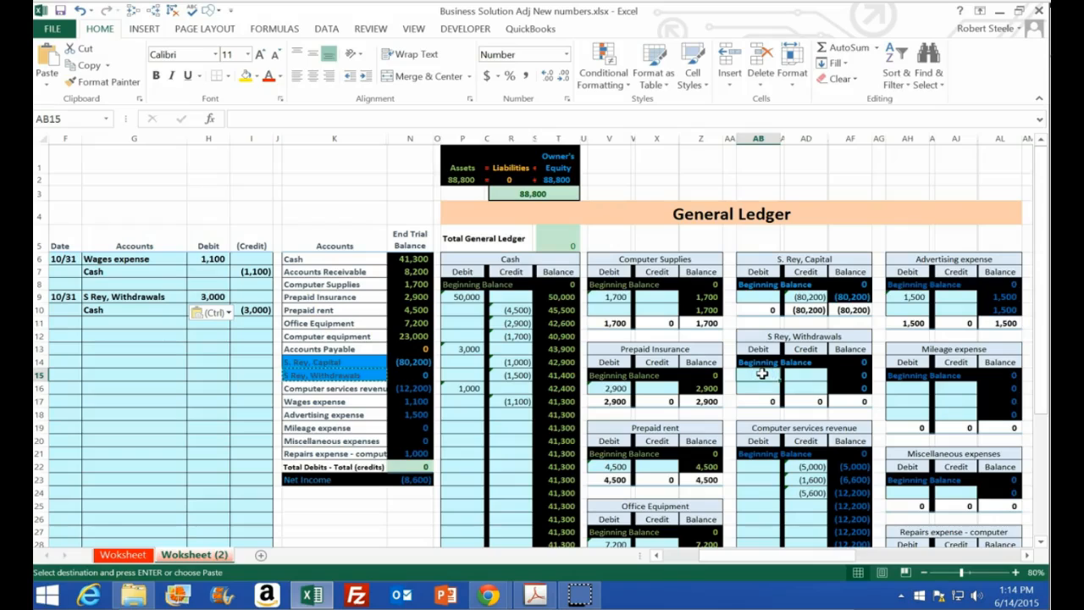
type("=")
left_click(243, 312)
left_click(220, 296)
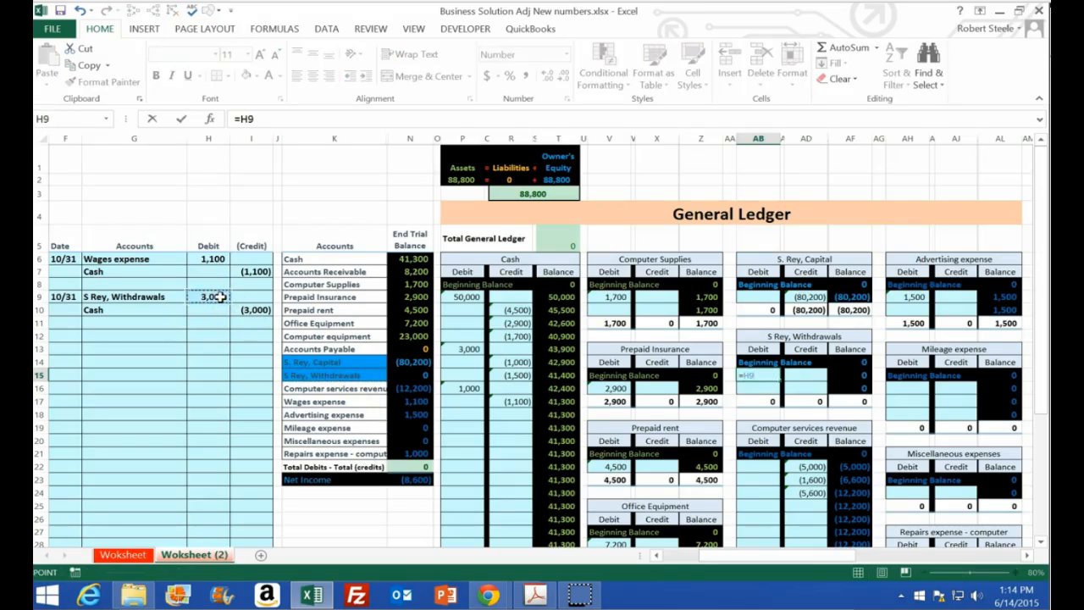
key("Return")
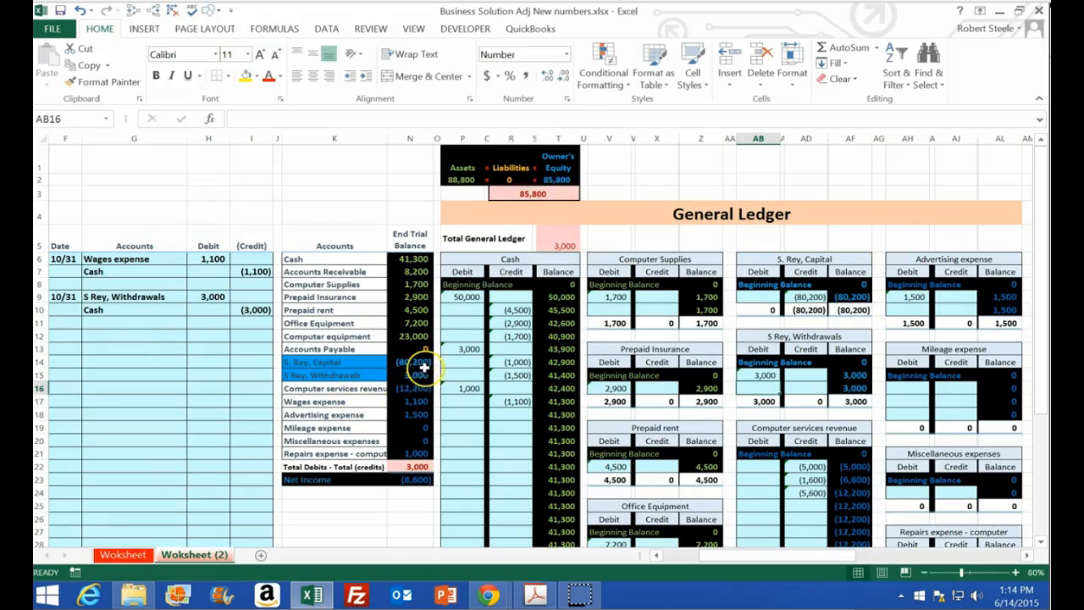
Review the equity balances in N14:N21, and post the withdrawal credit to the Cash ledger by entering =I10 in R18
left_click_drag(417, 362, 413, 455)
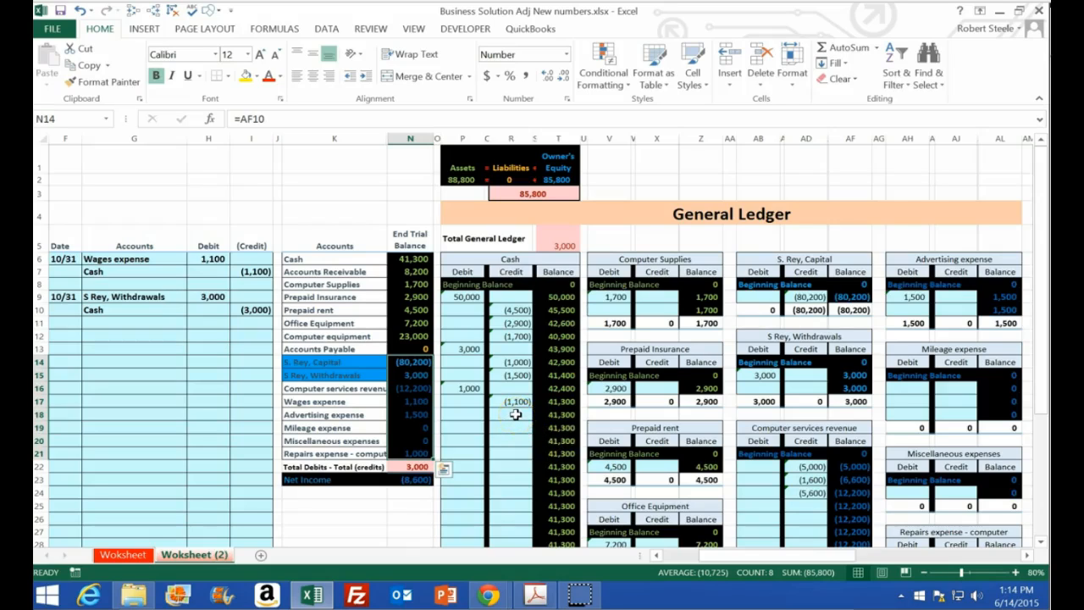
left_click(515, 414)
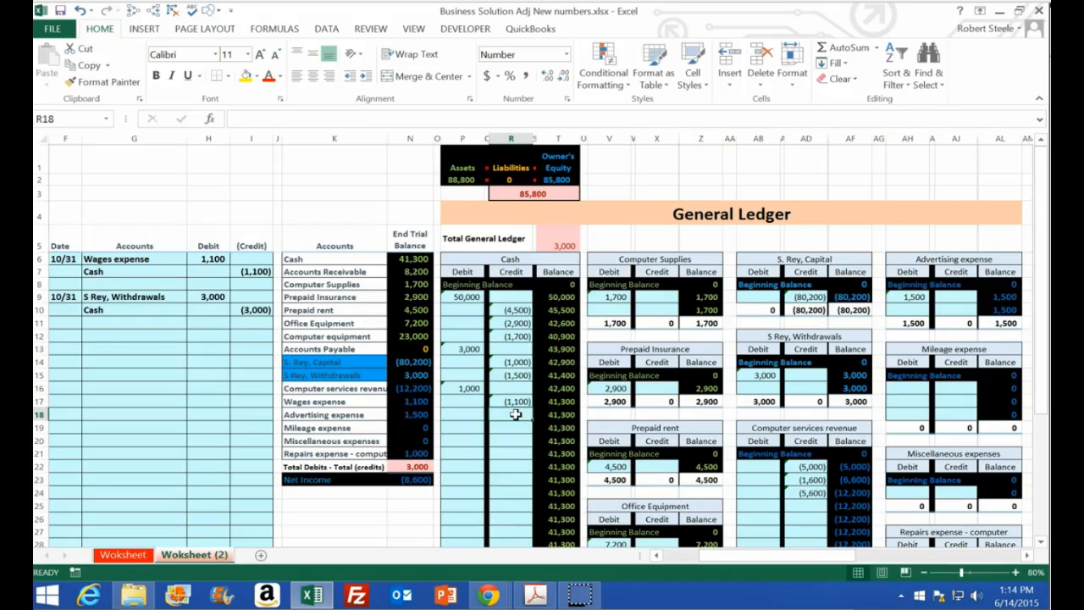
type("=")
left_click(256, 310)
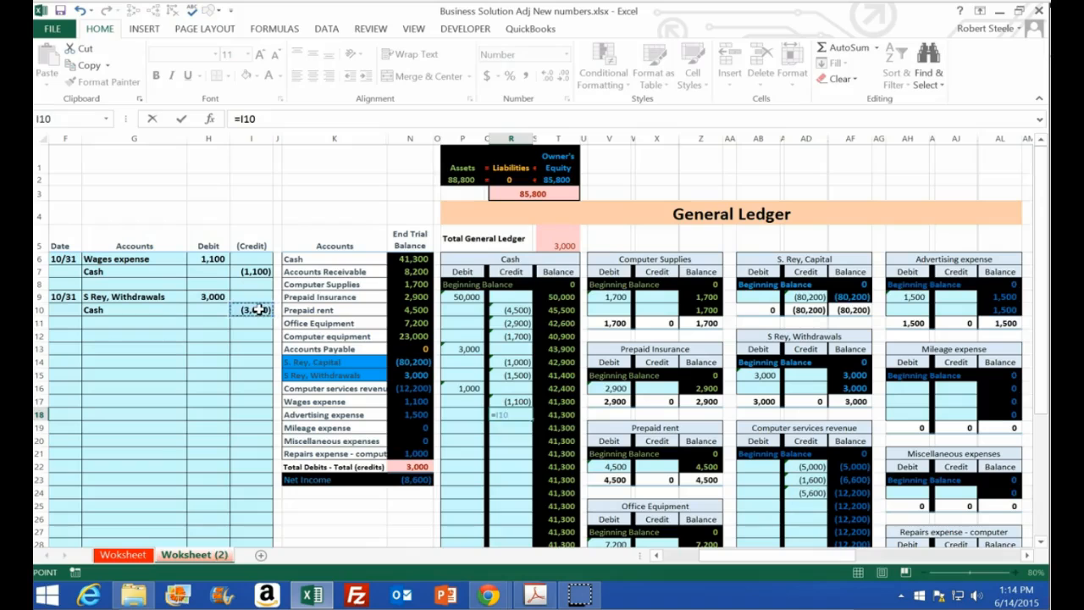
key("Return")
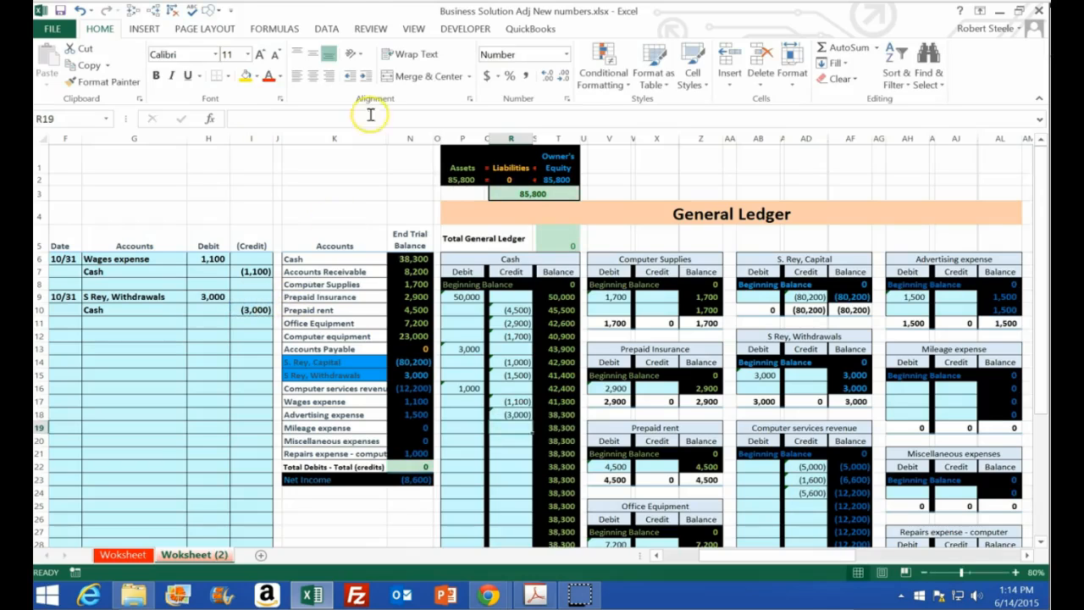
Place the worksheet beside the transactions PDF again and enter the date 11/1 in F12 for the mileage reimbursement entry
left_click_drag(352, 15, 1048, 82)
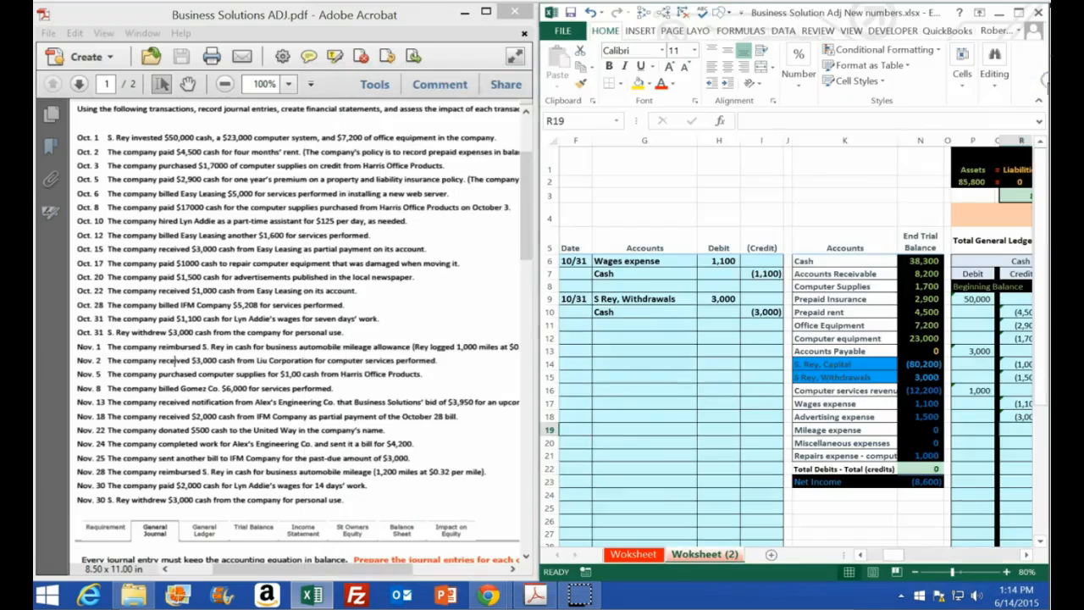
left_click(576, 336)
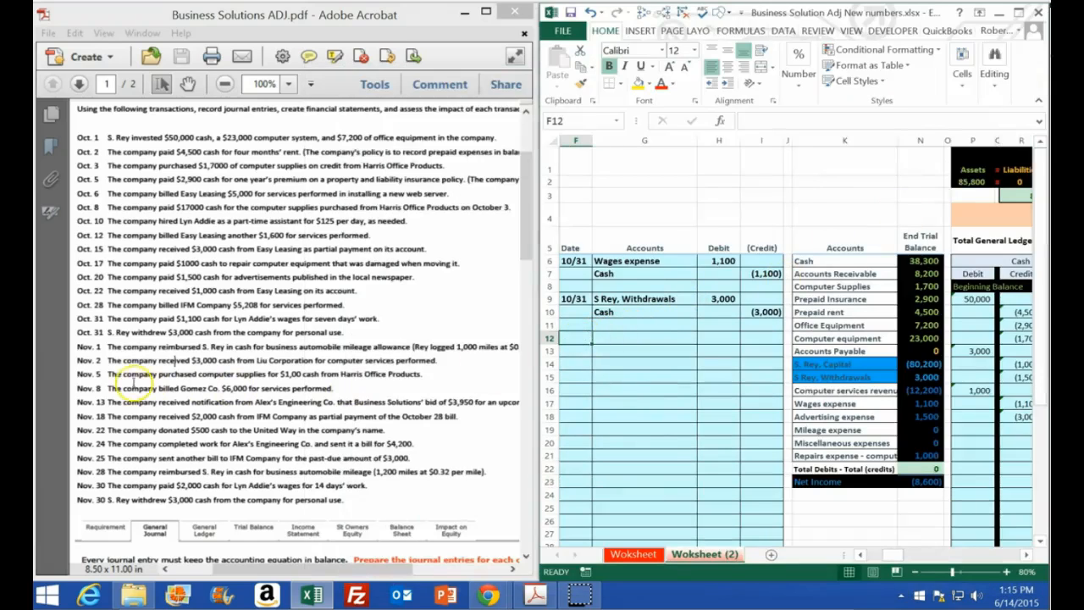
type("11/1")
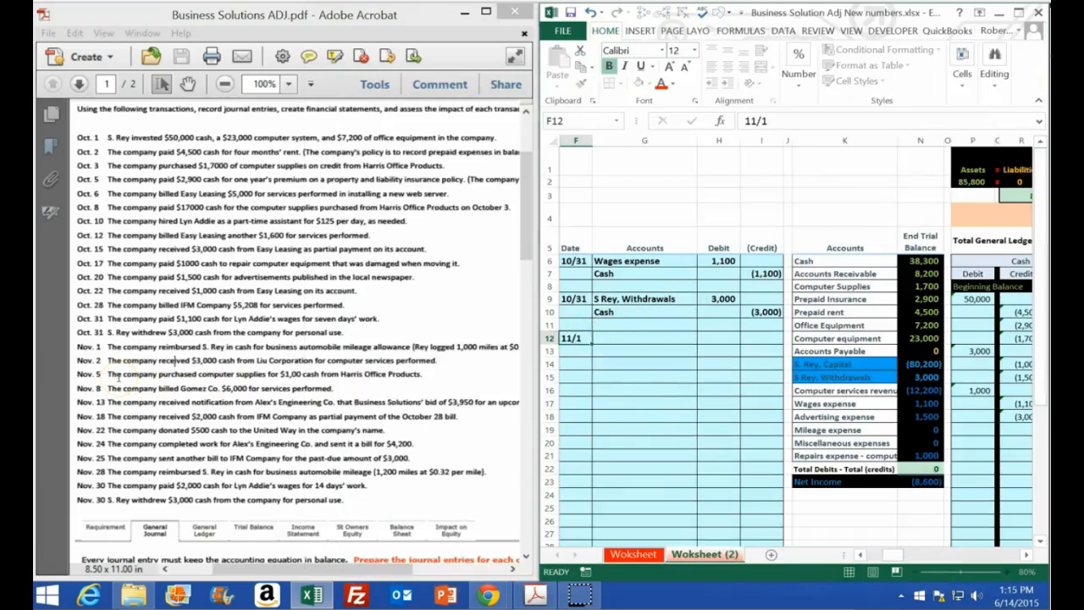
key("Return")
Read the Nov. 1 transaction in the PDF and copy the Cash account name into G13 as the 11/1 entry's credit account
left_click(134, 374)
scroll(136, 373, "down", 3)
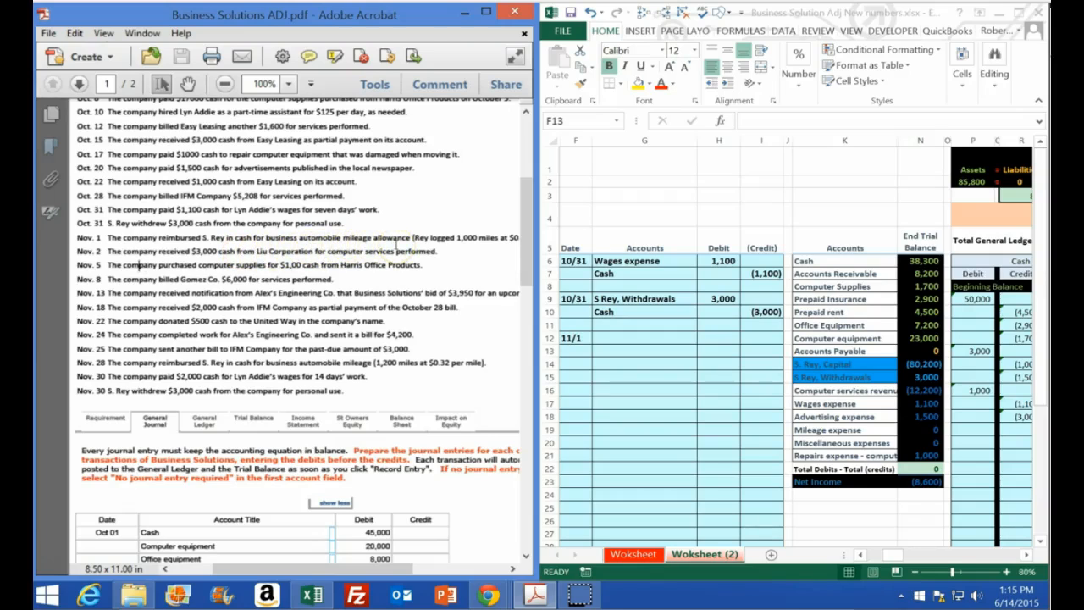
left_click_drag(409, 569, 415, 569)
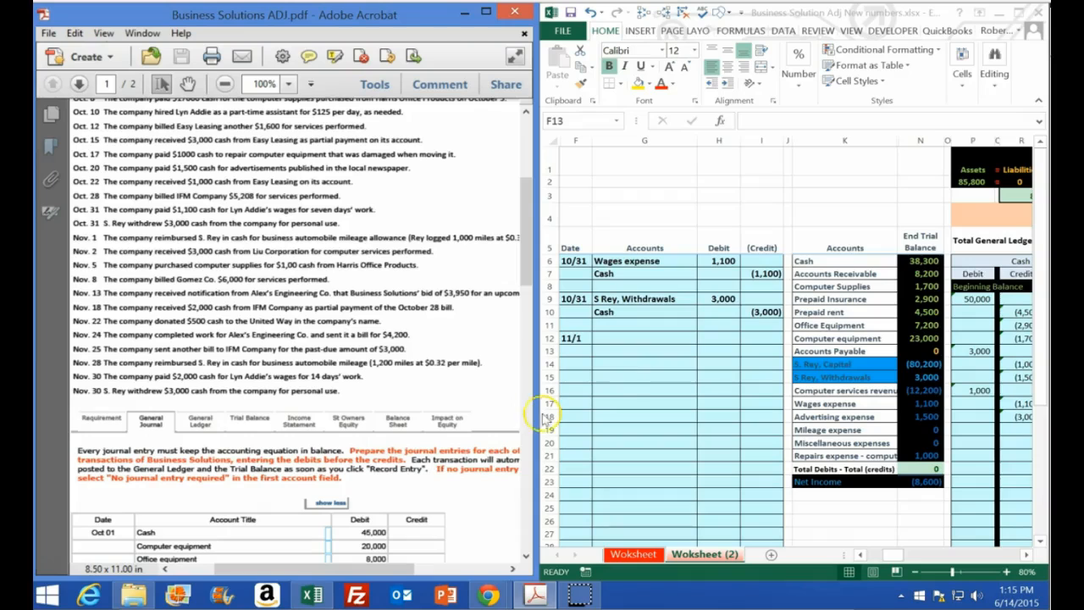
left_click(926, 262)
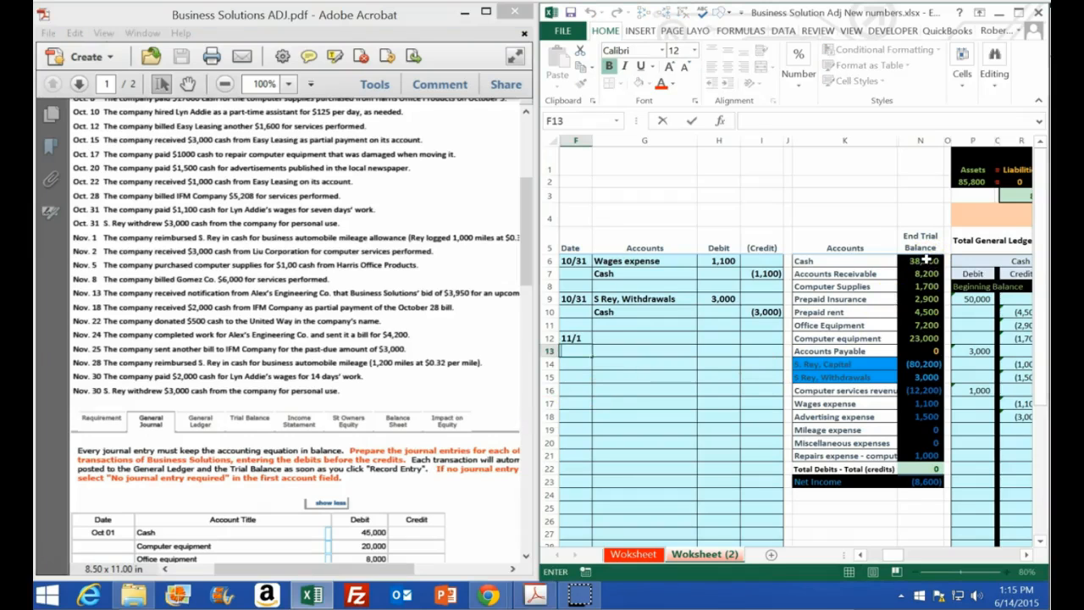
left_click(926, 261)
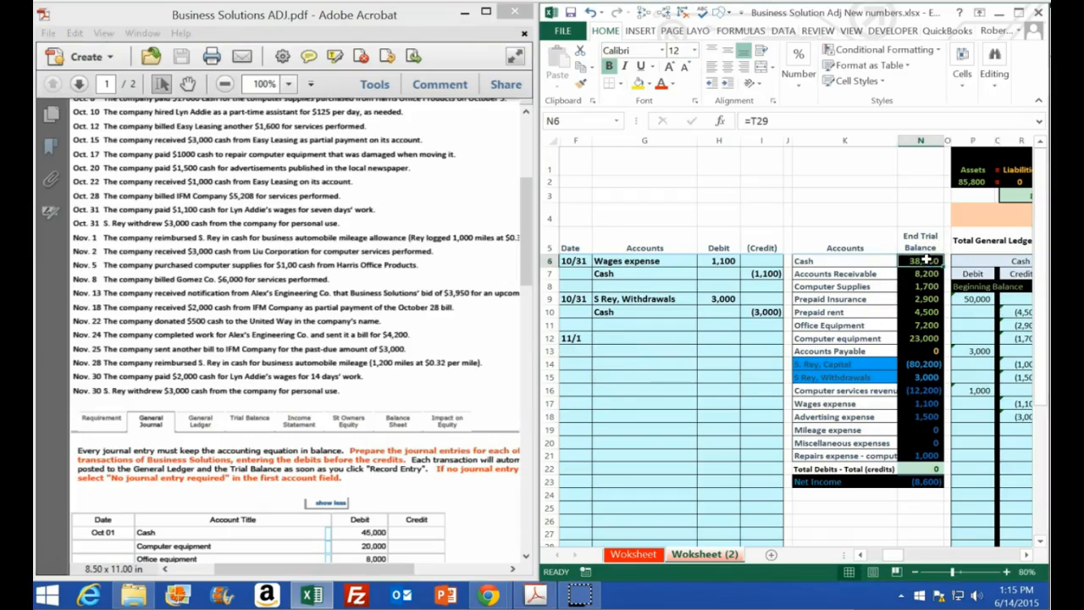
left_click(846, 262)
right_click(847, 261)
left_click(866, 292)
left_click(637, 351)
right_click(636, 354)
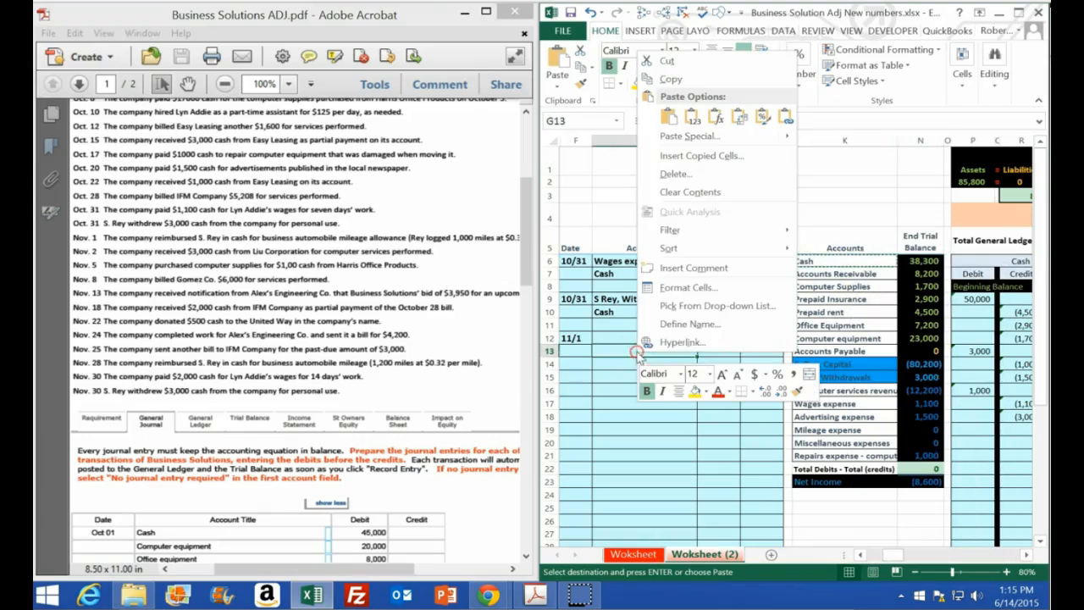
left_click(692, 117)
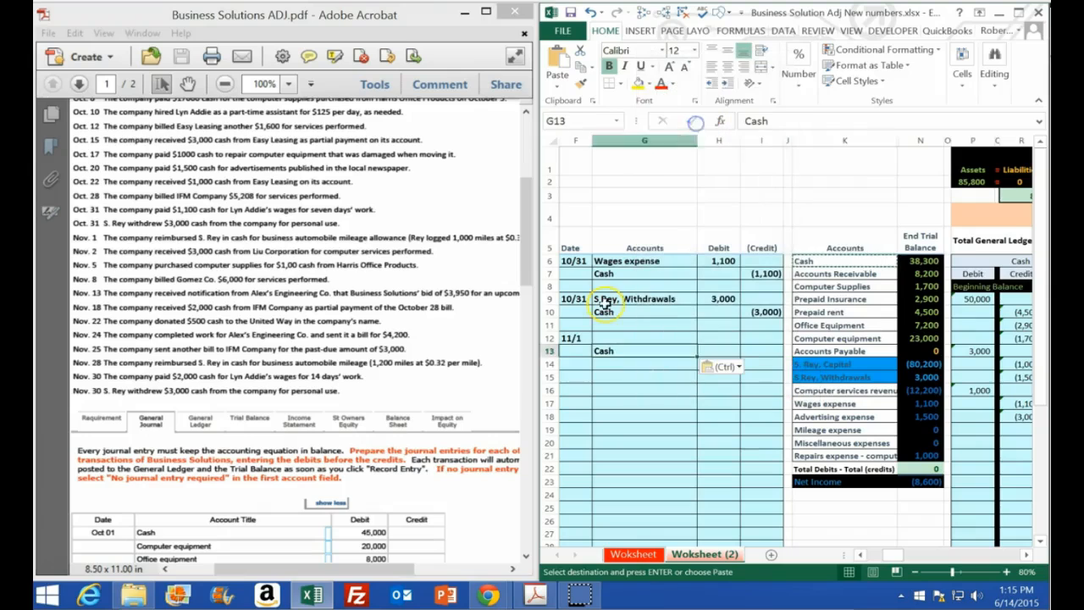
Read the Nov. 1 mileage rate in the PDF and enter the Cash credit as =-1000*0.32 in I13
left_click(346, 479)
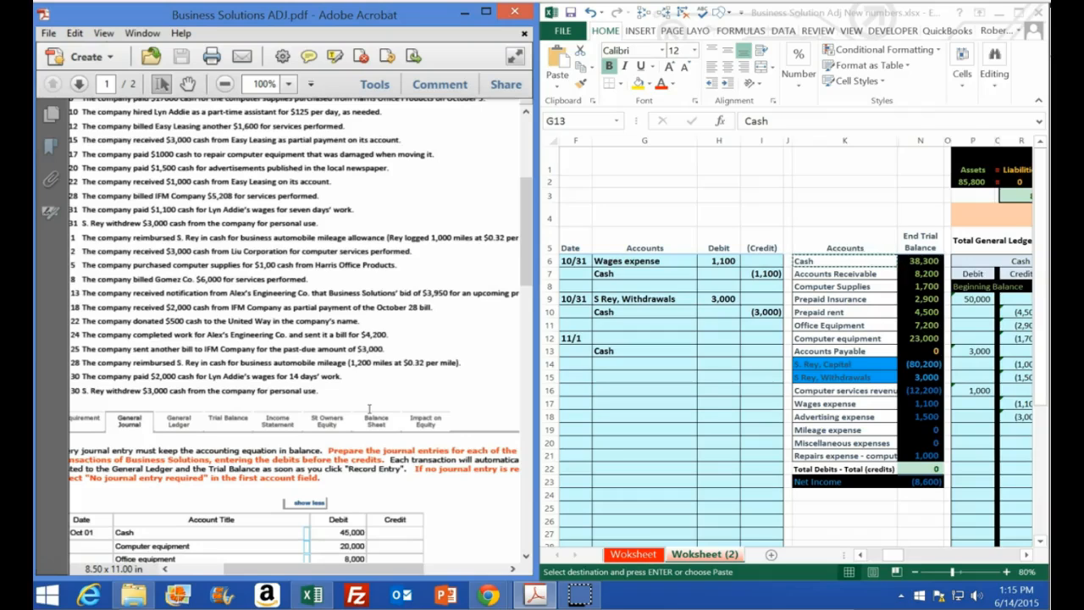
double_click(753, 351)
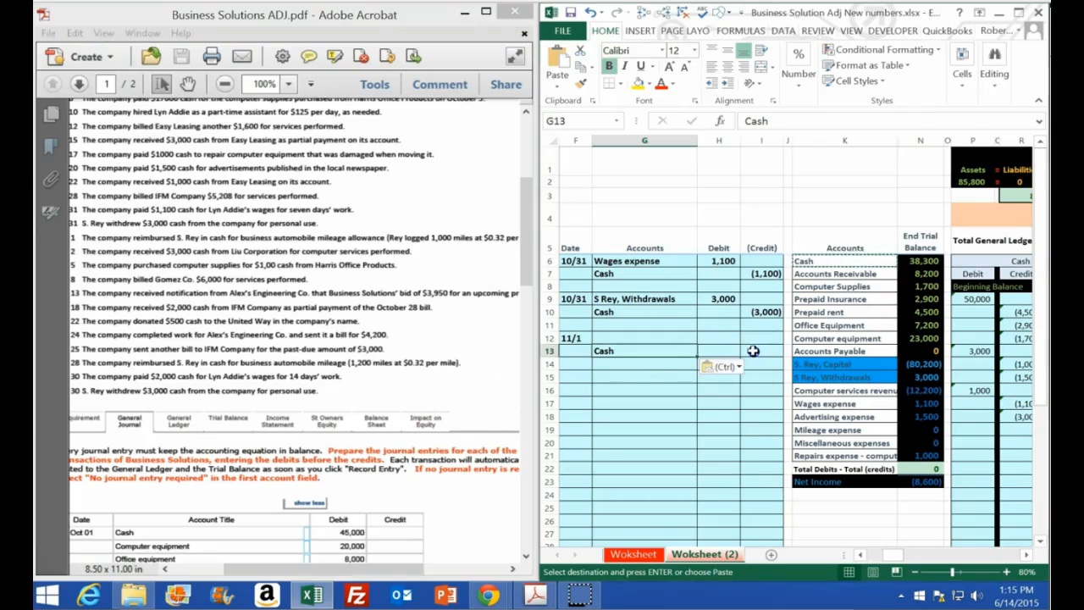
left_click(757, 351)
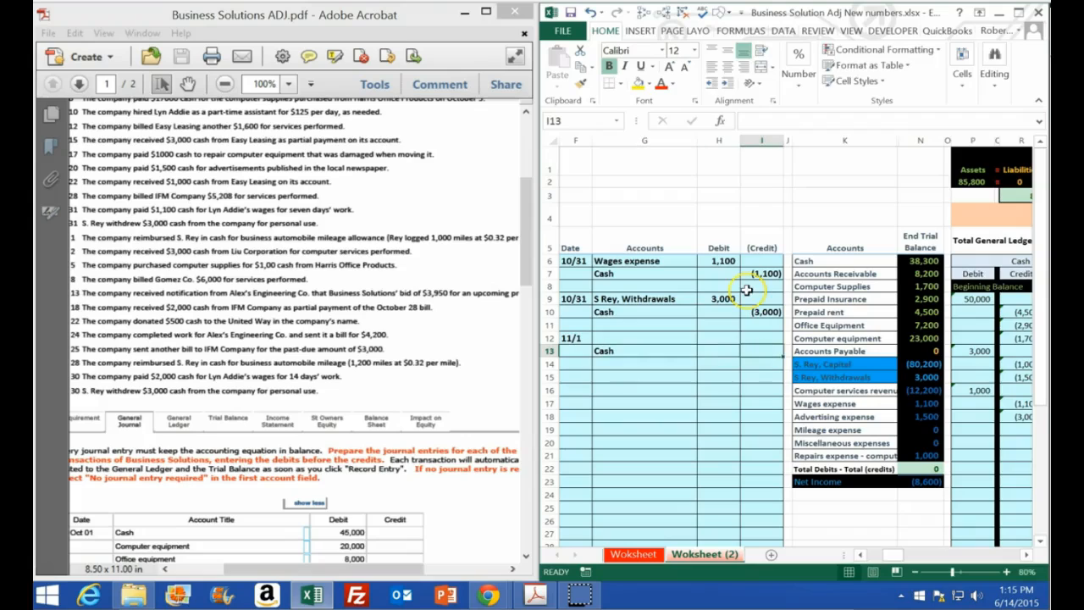
type("=")
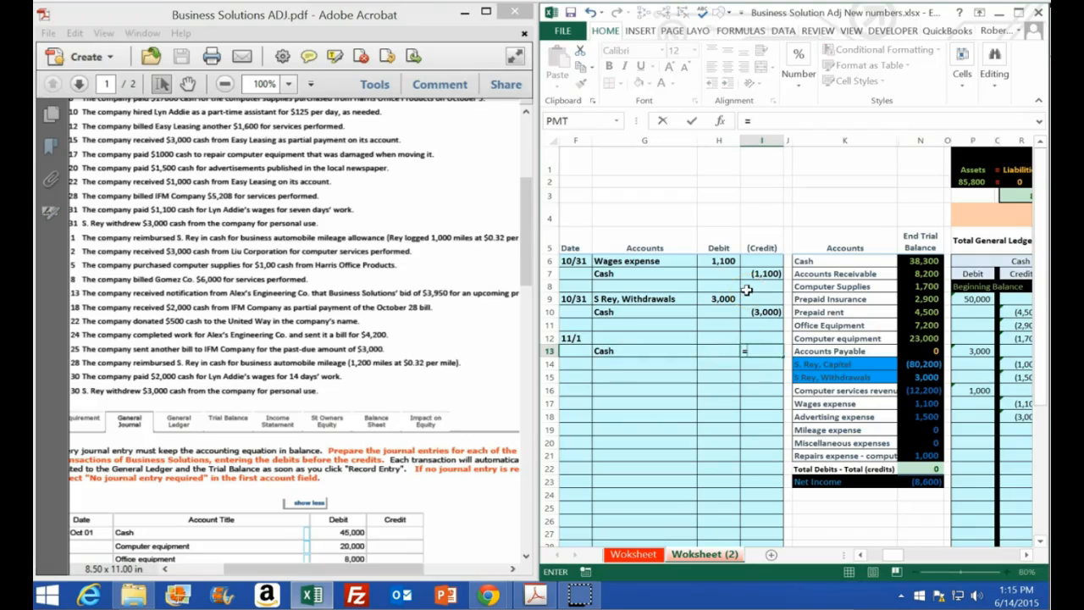
type("1000*.32")
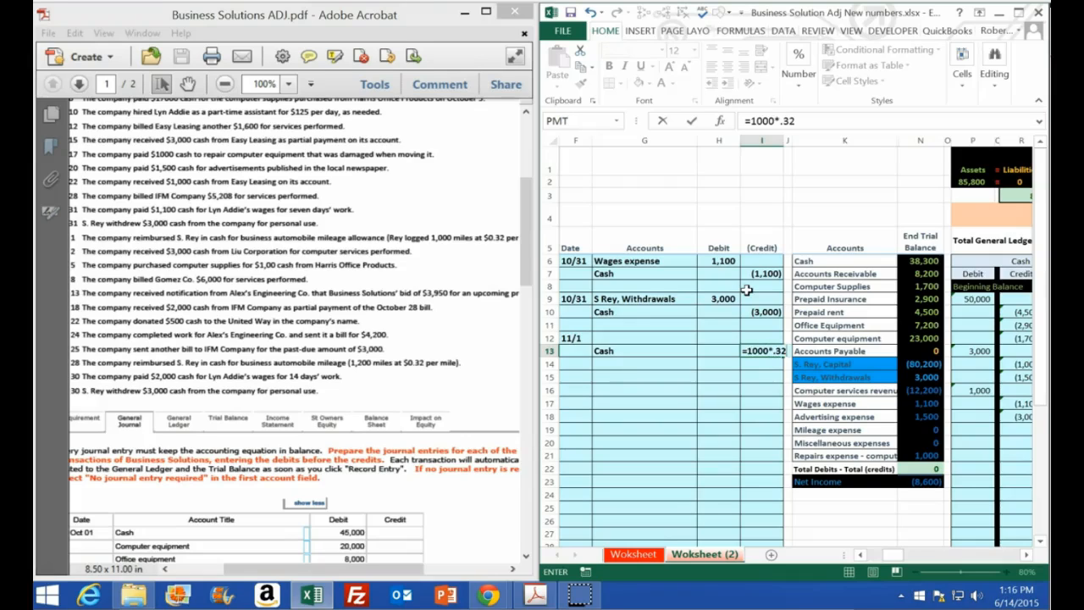
key("Return")
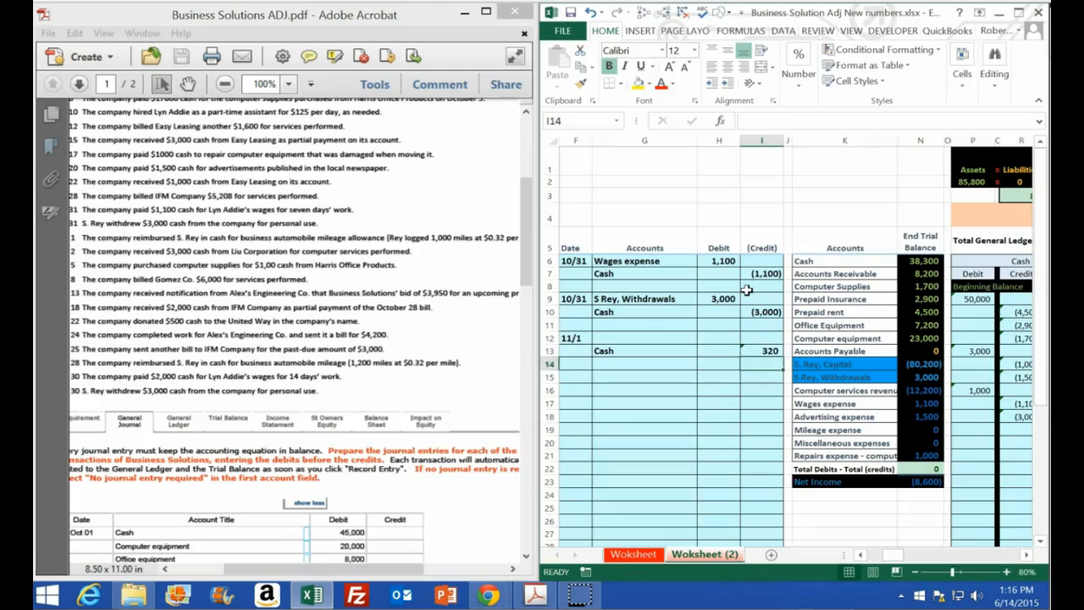
double_click(747, 351)
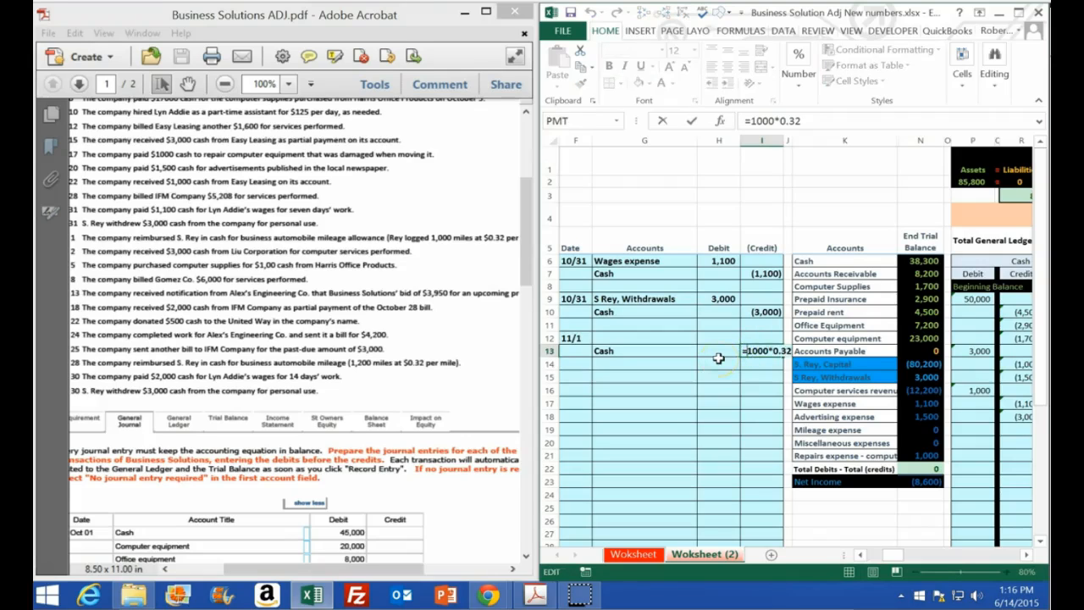
type("-")
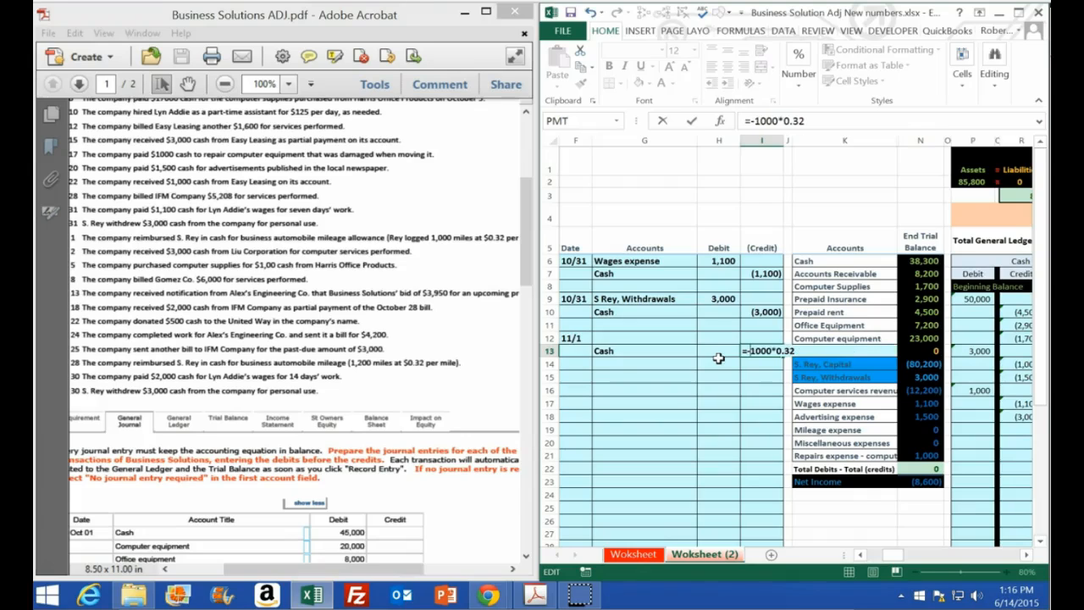
key("Return")
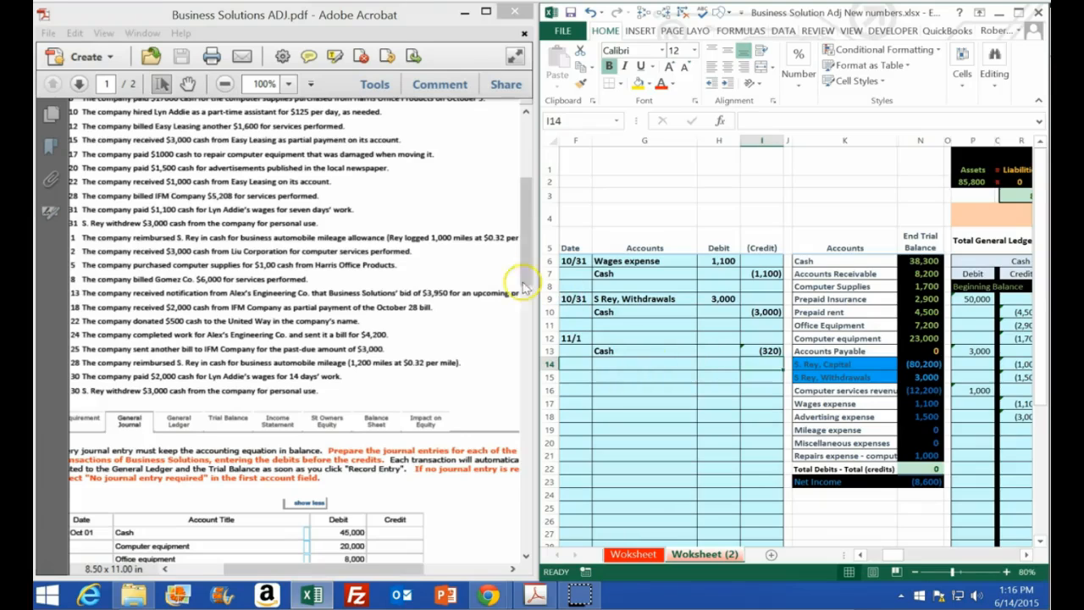
Enter the 11/1 entry's debit amount in H12 as the negative of the Cash credit, =-I13
left_click(711, 338)
type("=-i13")
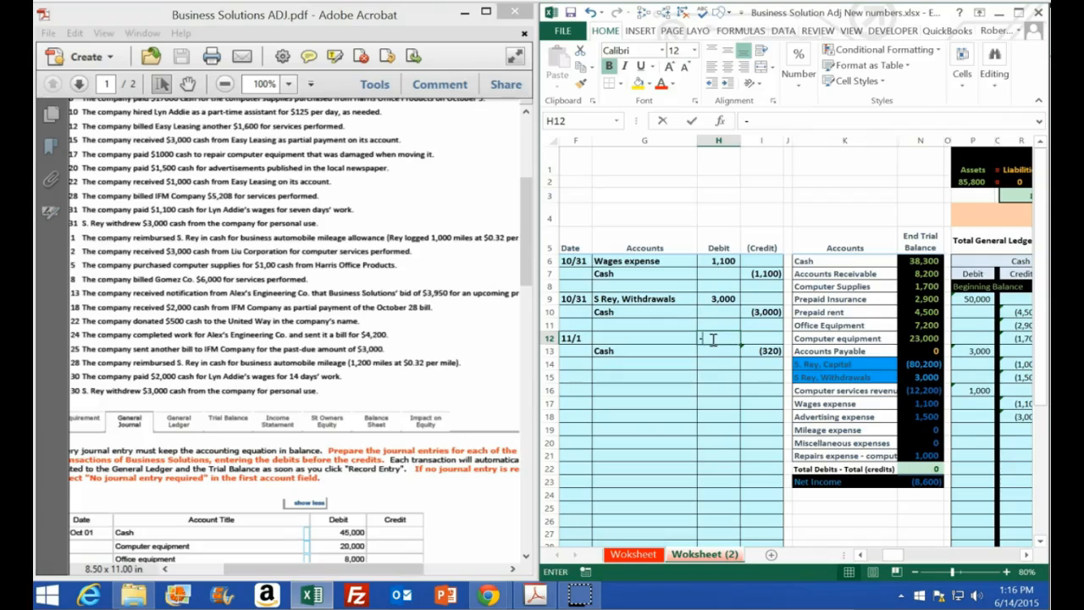
key("Return")
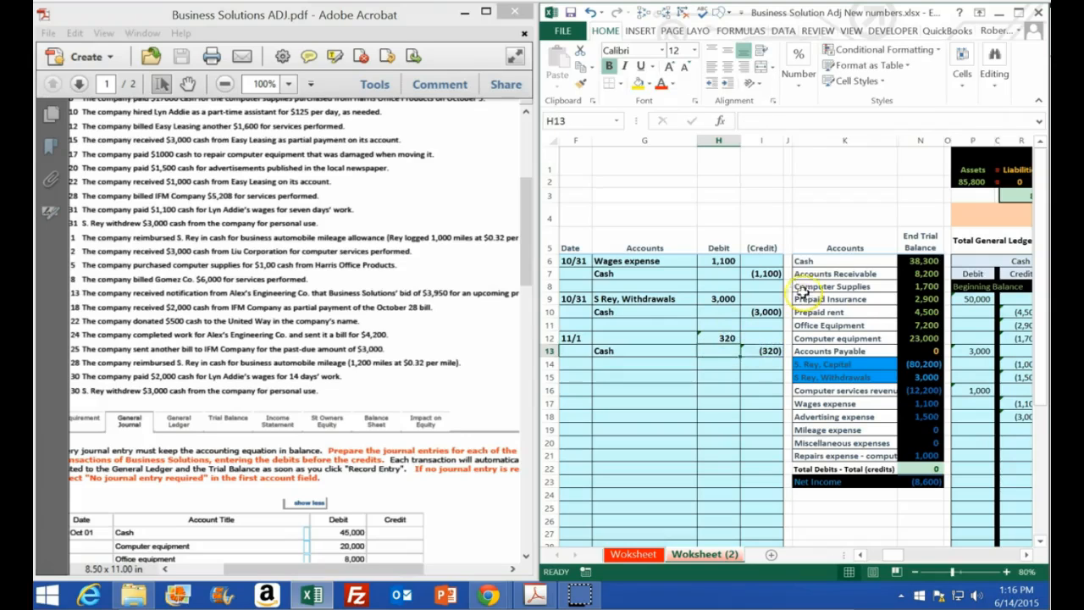
Review the trial balance accounts for the matching expense and copy the Mileage expense name into G12 as values only
left_click_drag(805, 261, 821, 461)
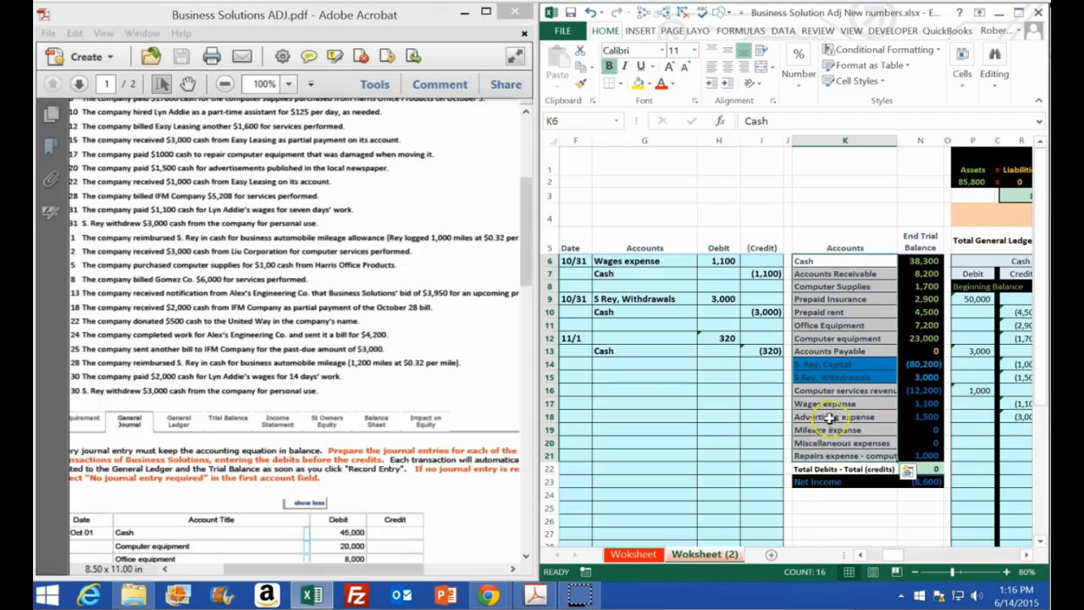
left_click_drag(826, 391, 827, 447)
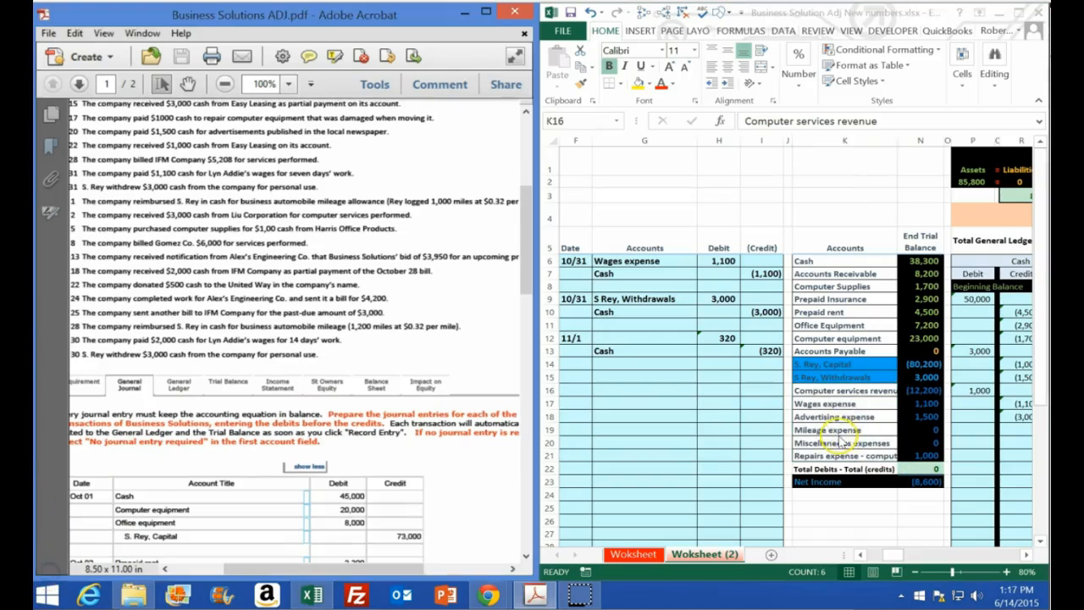
left_click(840, 440)
left_click(835, 430)
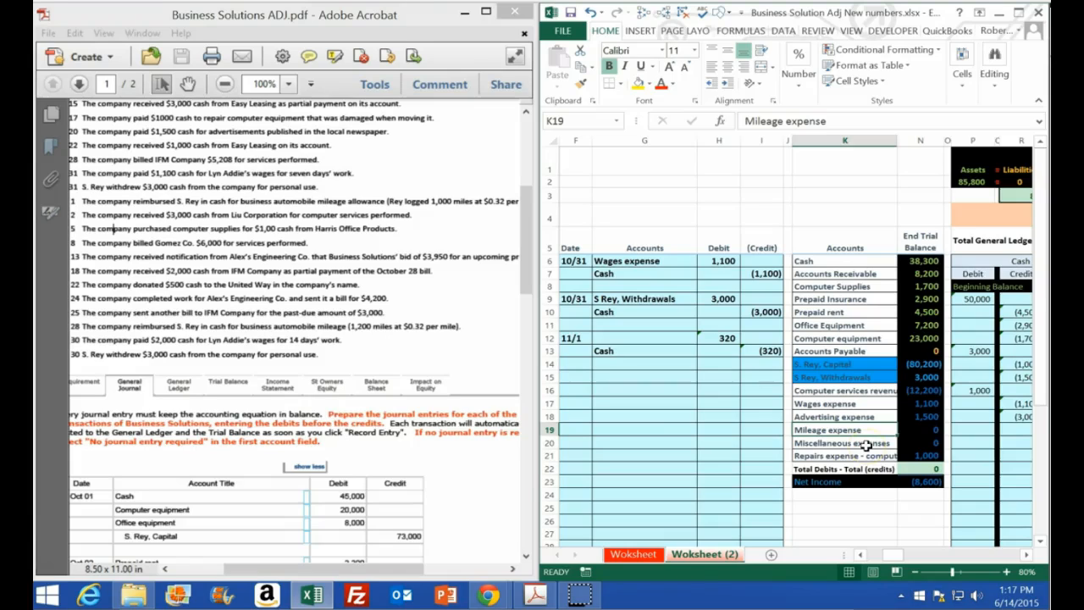
left_click_drag(919, 404, 914, 457)
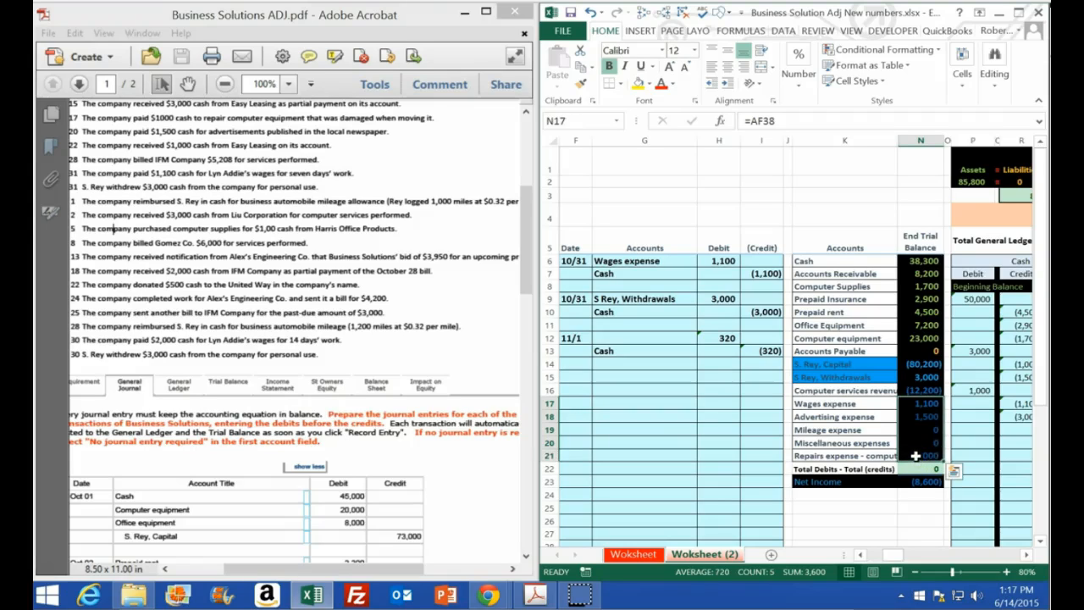
left_click(847, 430)
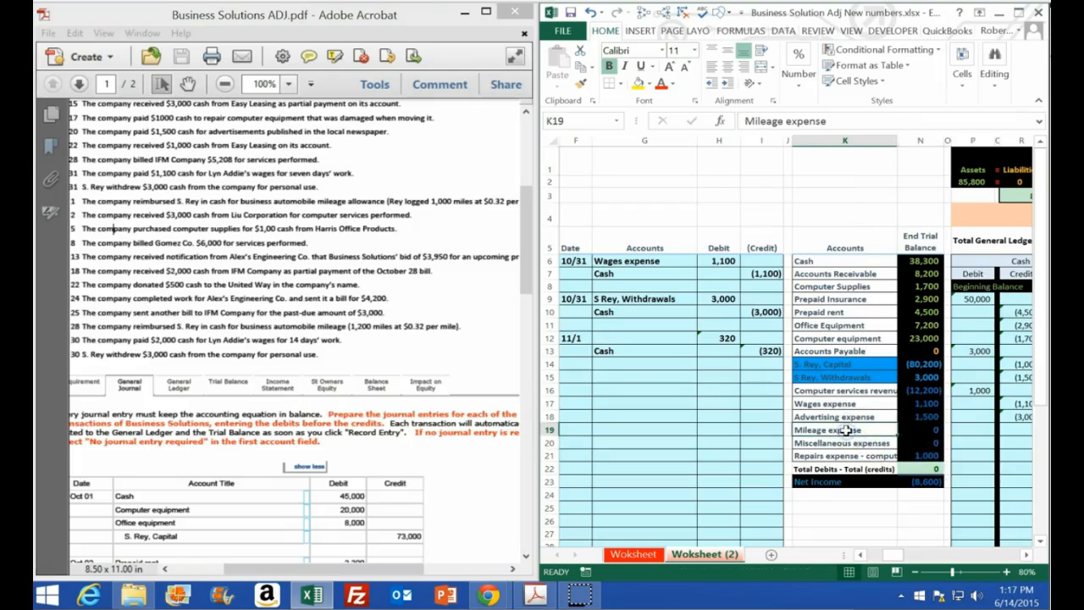
right_click(850, 432)
left_click(877, 161)
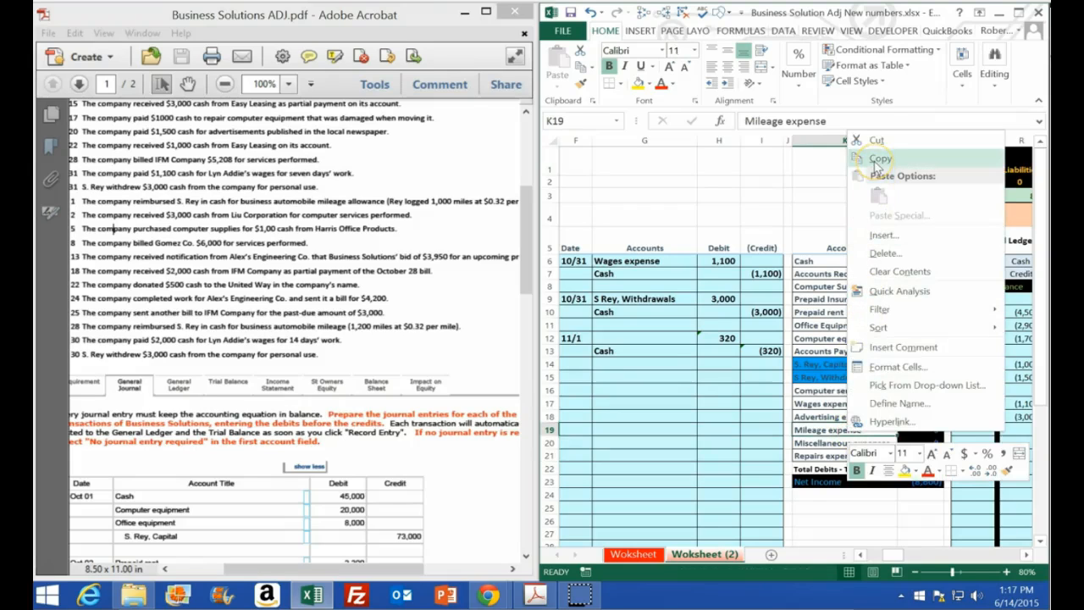
left_click(634, 340)
right_click(638, 340)
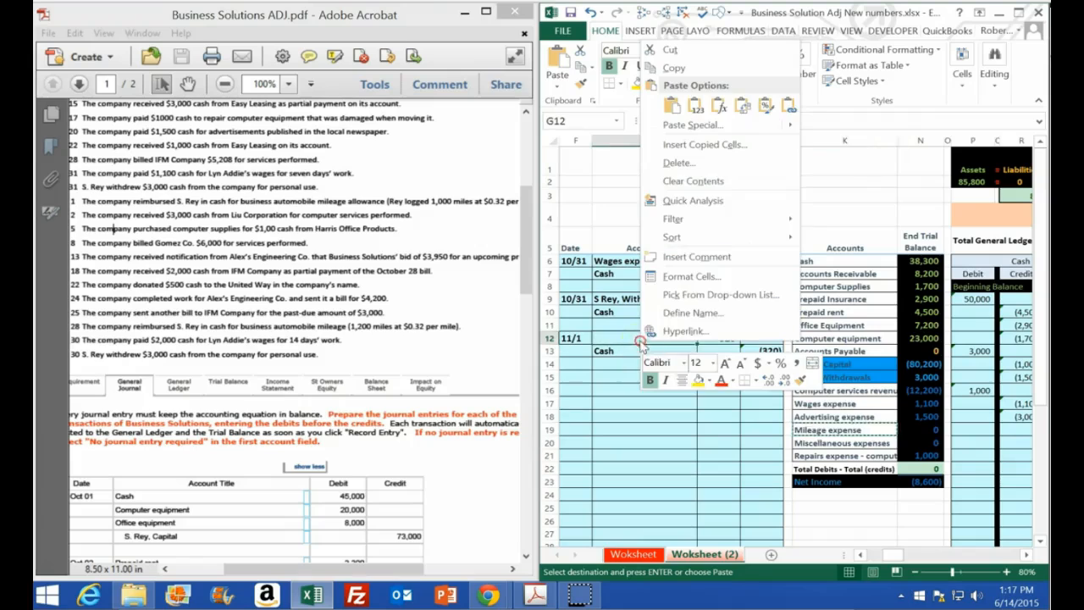
left_click(695, 105)
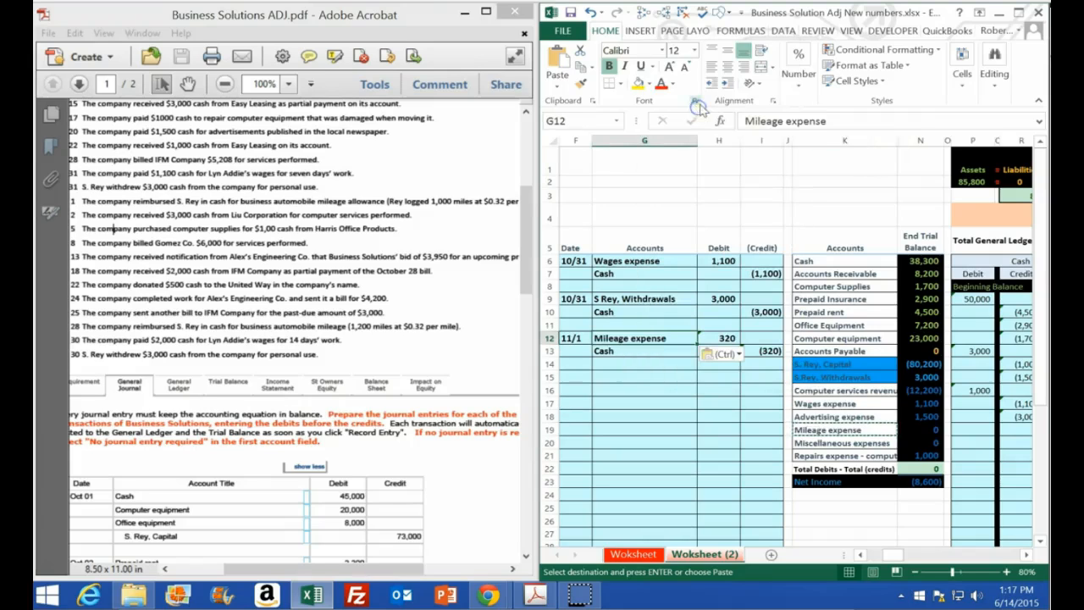
Enlarge the worksheet to full screen and post the mileage debit to the Mileage expense ledger by entering =H12 in AH16
left_click(1017, 13)
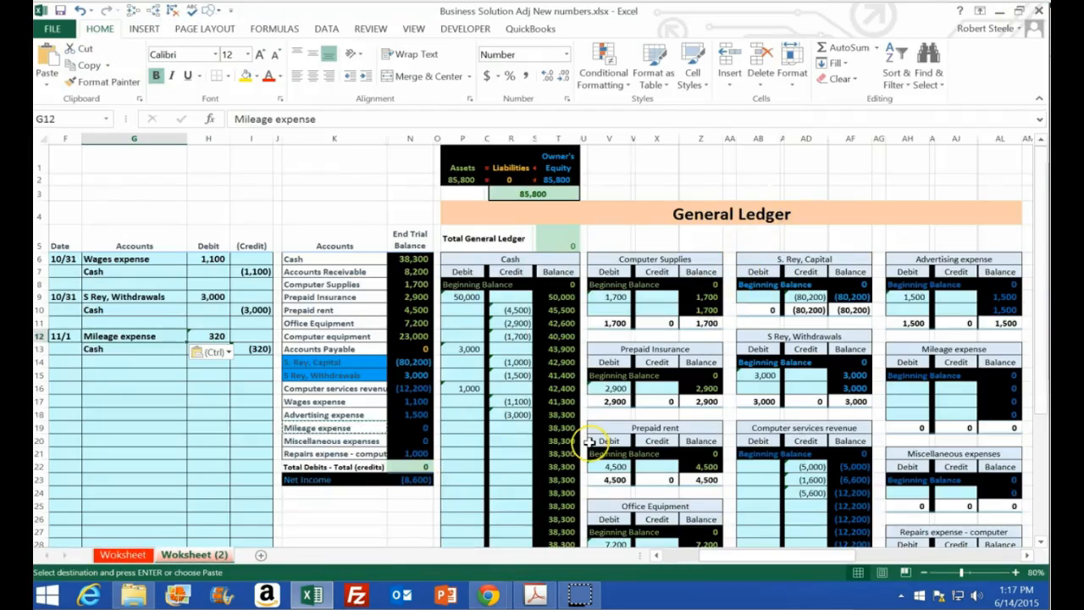
left_click(931, 392)
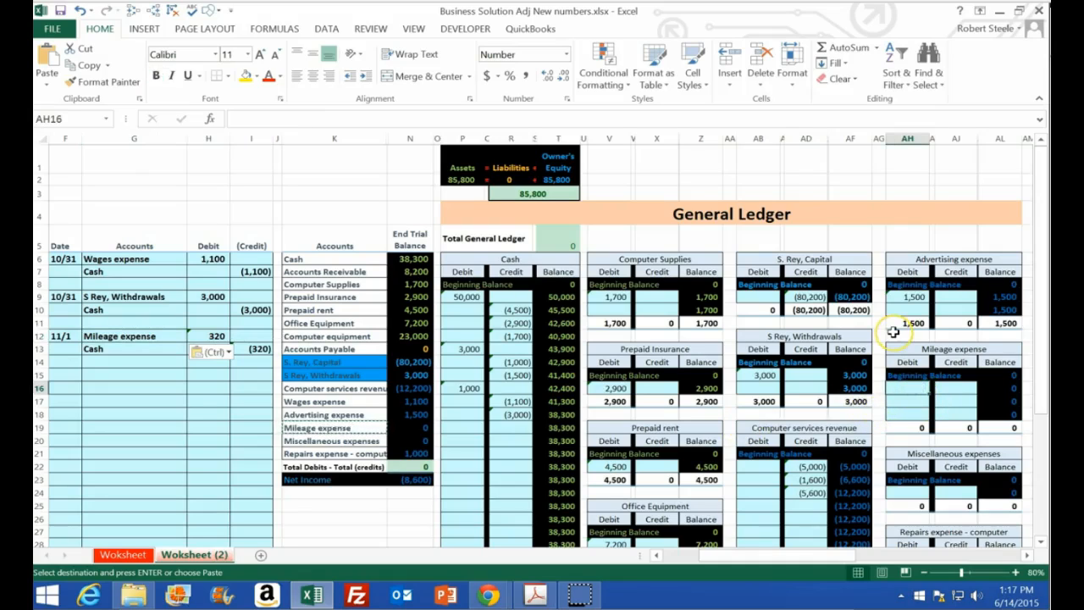
type("=")
left_click(215, 336)
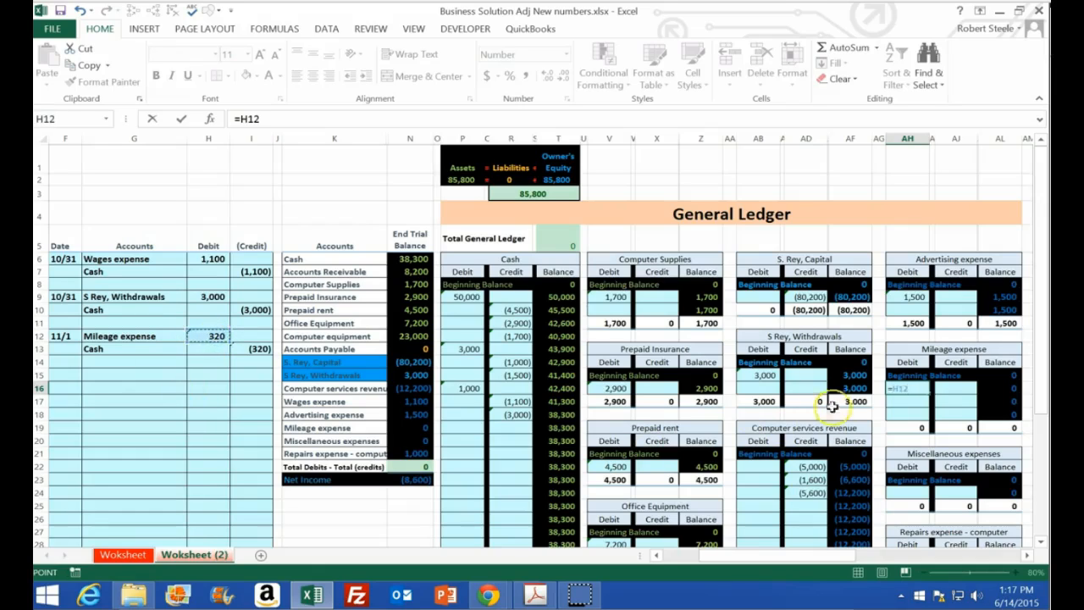
key("Return")
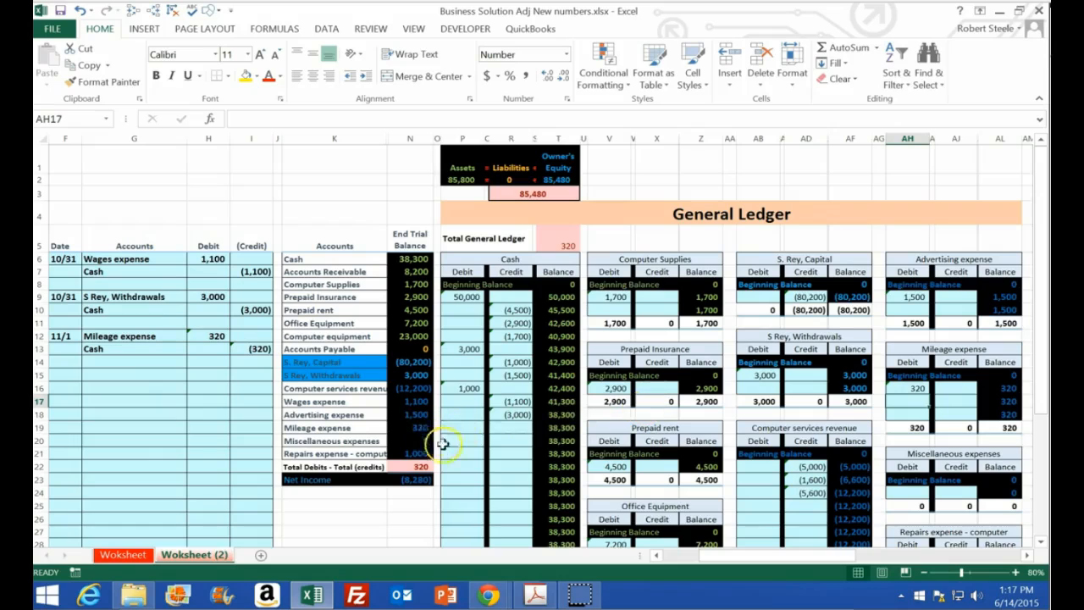
Check the net income formula in N23, and post the mileage credit to the Cash ledger by entering =I13 in R19
double_click(417, 480)
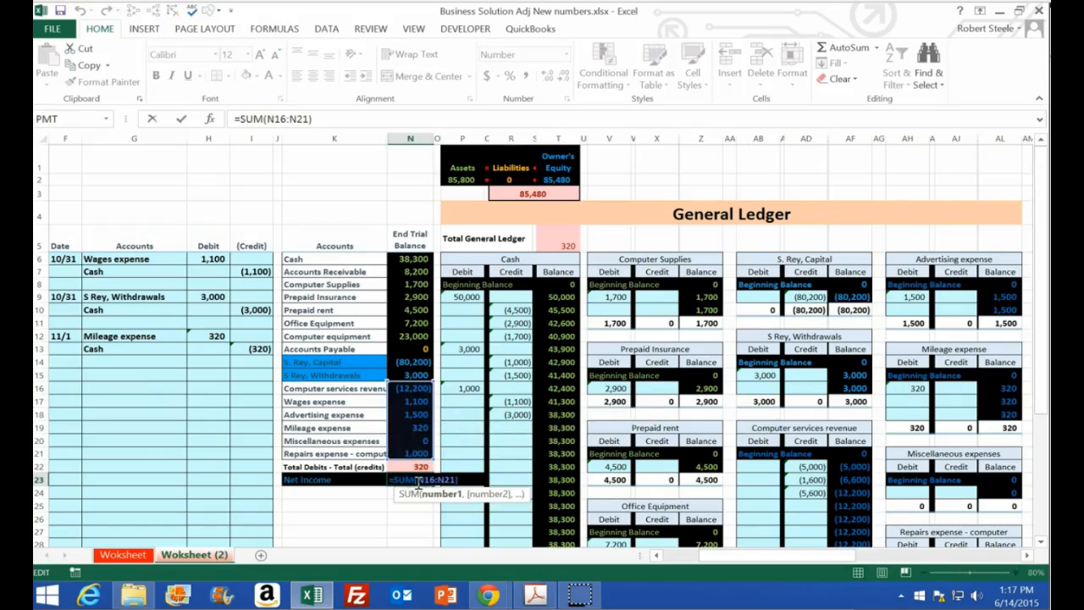
key("Return")
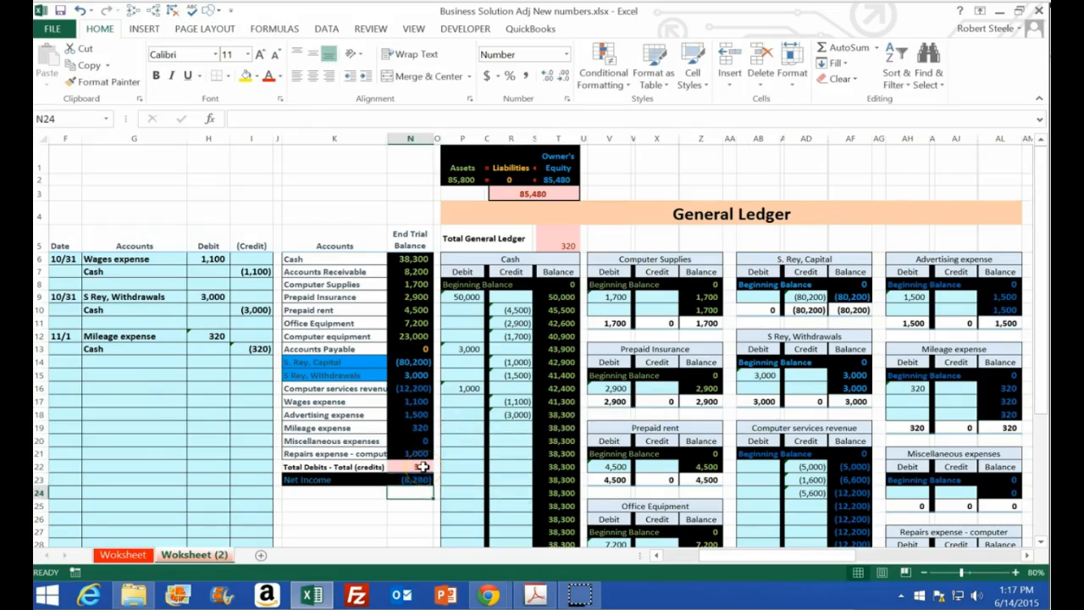
left_click(511, 428)
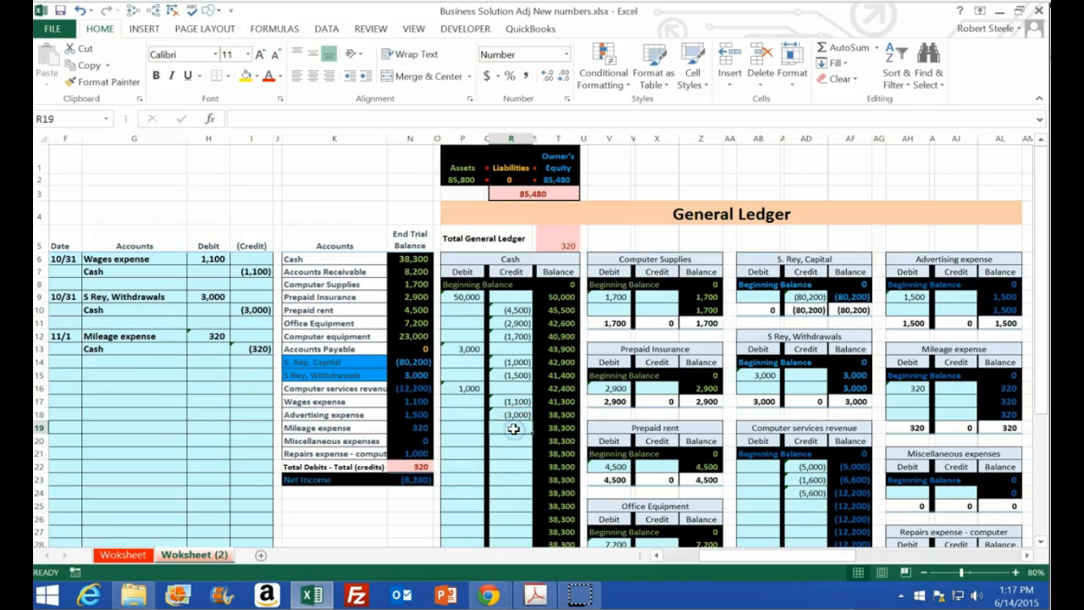
type("=")
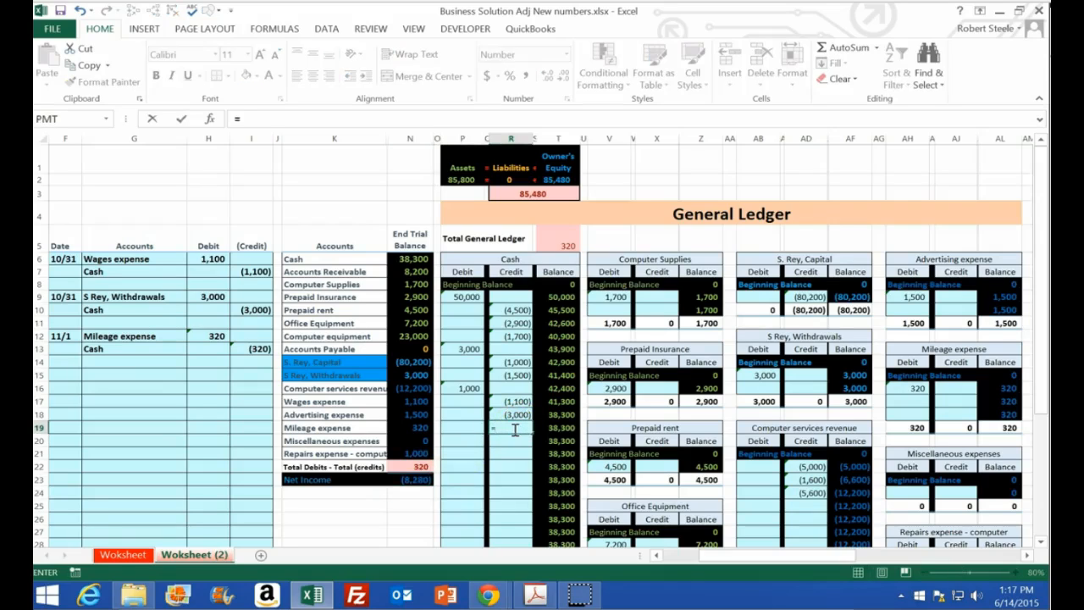
left_click(251, 348)
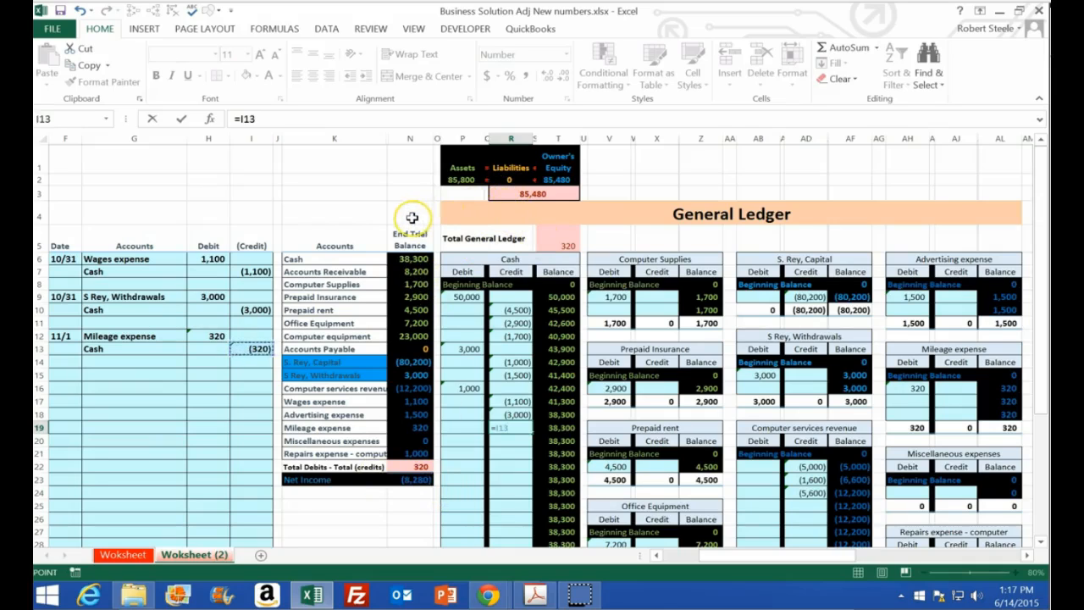
key("Return")
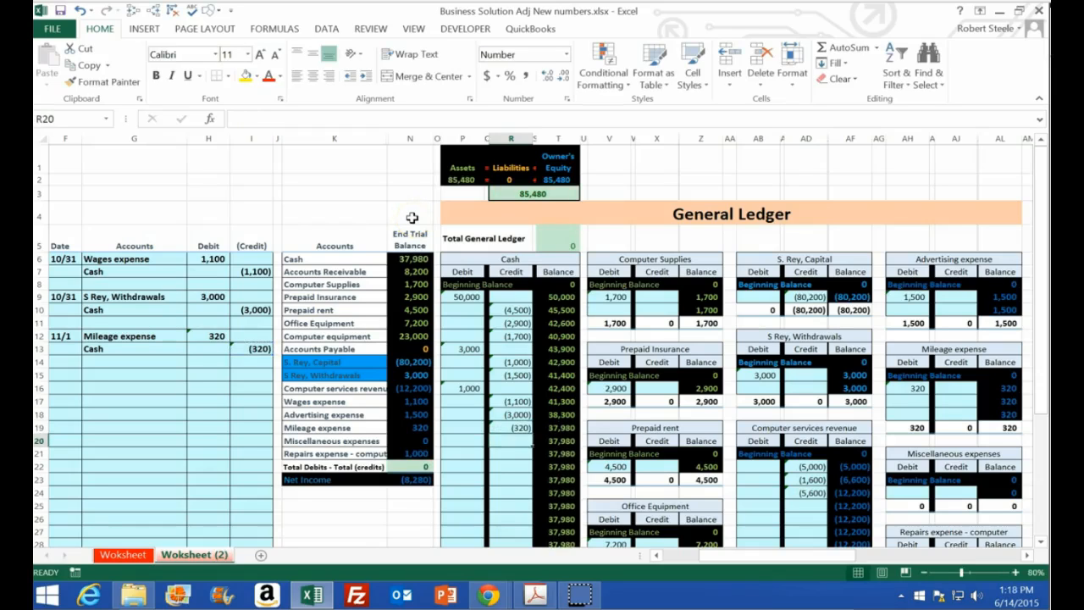
Place the worksheet beside the transactions PDF, bring the PDF's date column into view, and enter the date 11/2 in F15
left_click(62, 375)
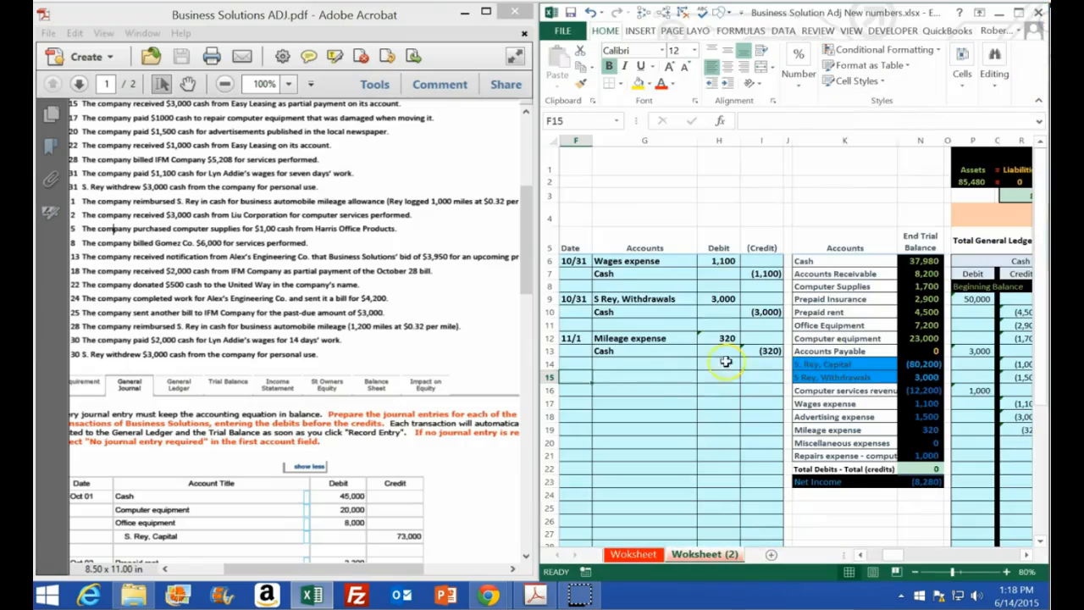
left_click_drag(274, 571, 264, 571)
left_click(563, 372)
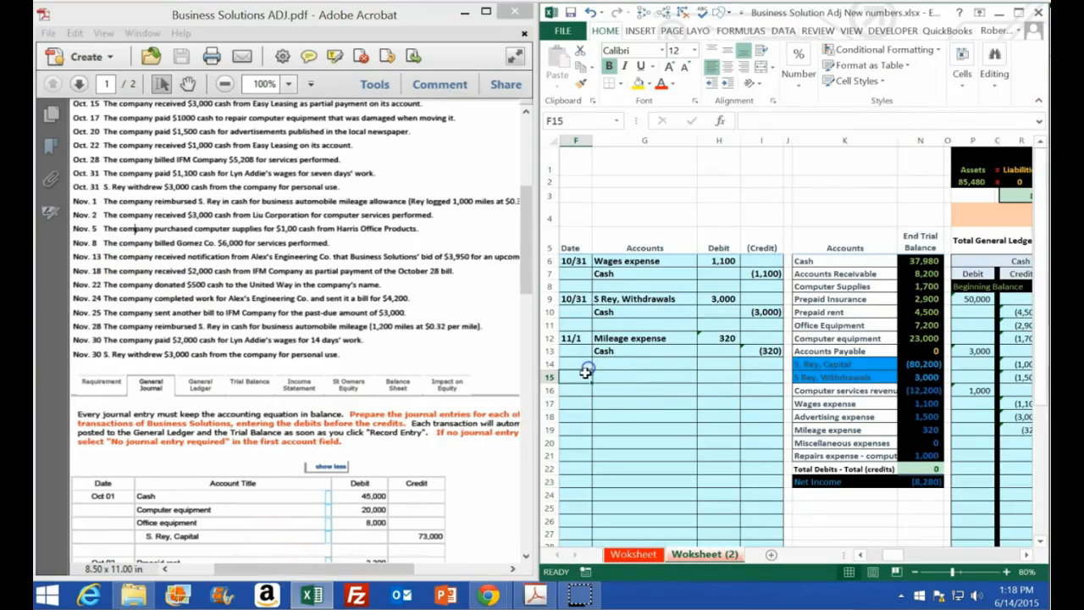
type("11/2")
key("Return")
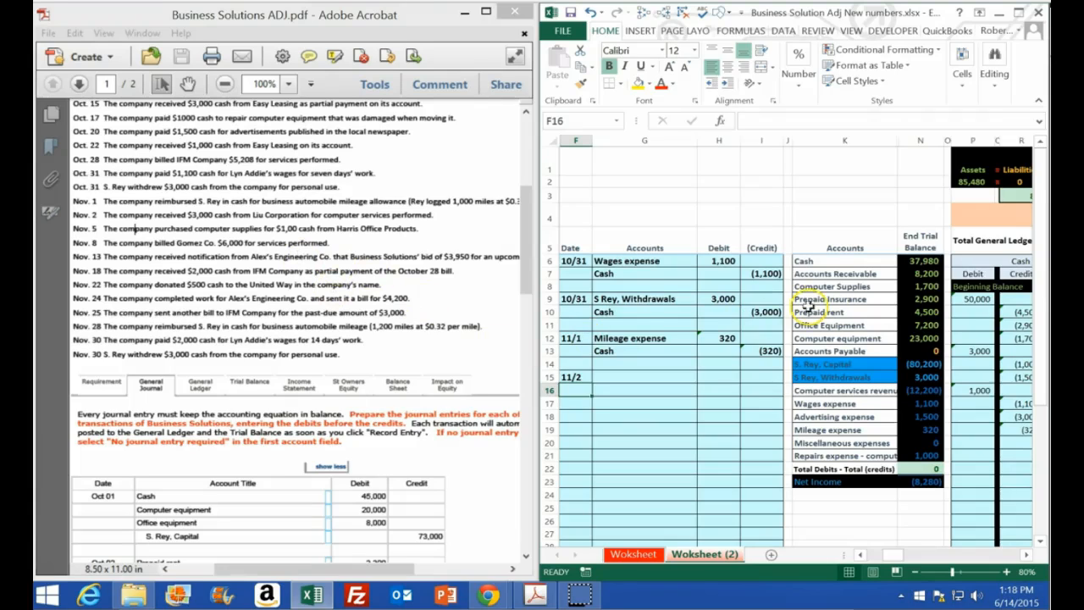
Copy the Cash account name from the trial balance into G15 for the 11/2 entry
left_click(932, 260)
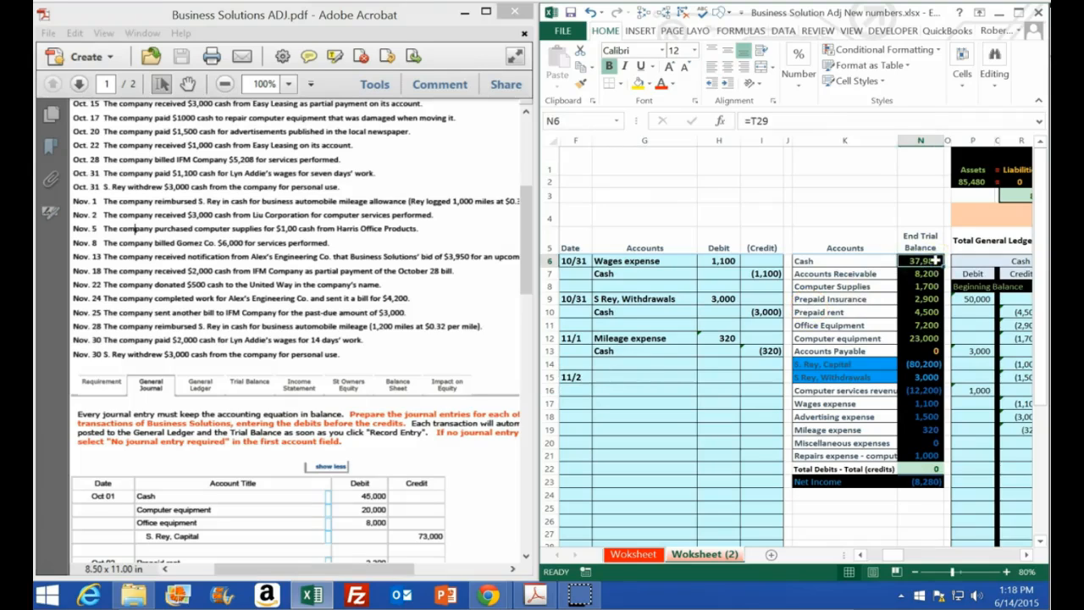
left_click(834, 261)
right_click(835, 263)
left_click(859, 292)
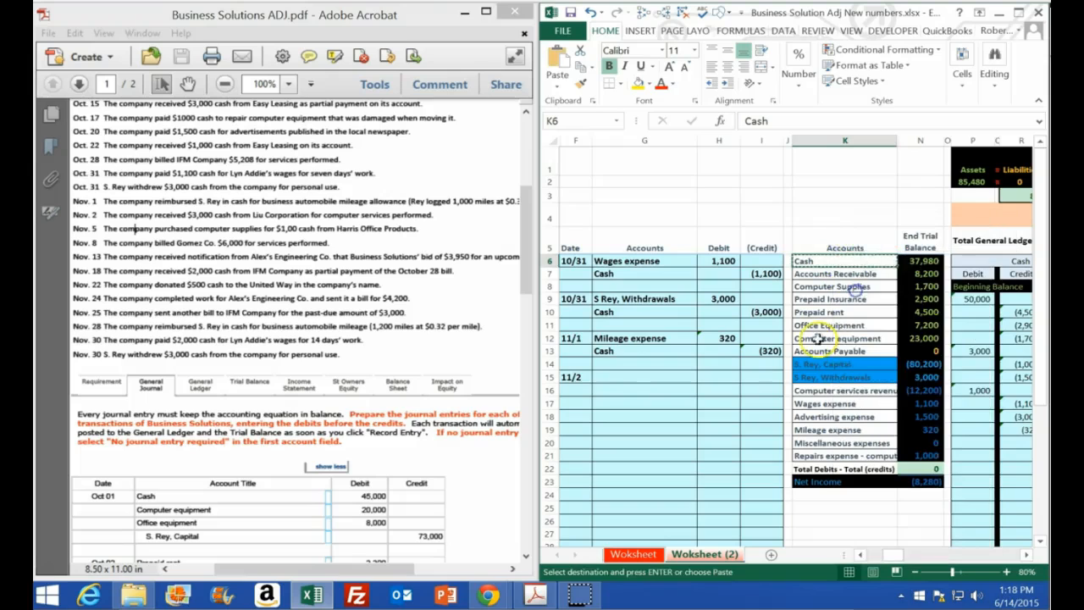
left_click(627, 378)
right_click(633, 379)
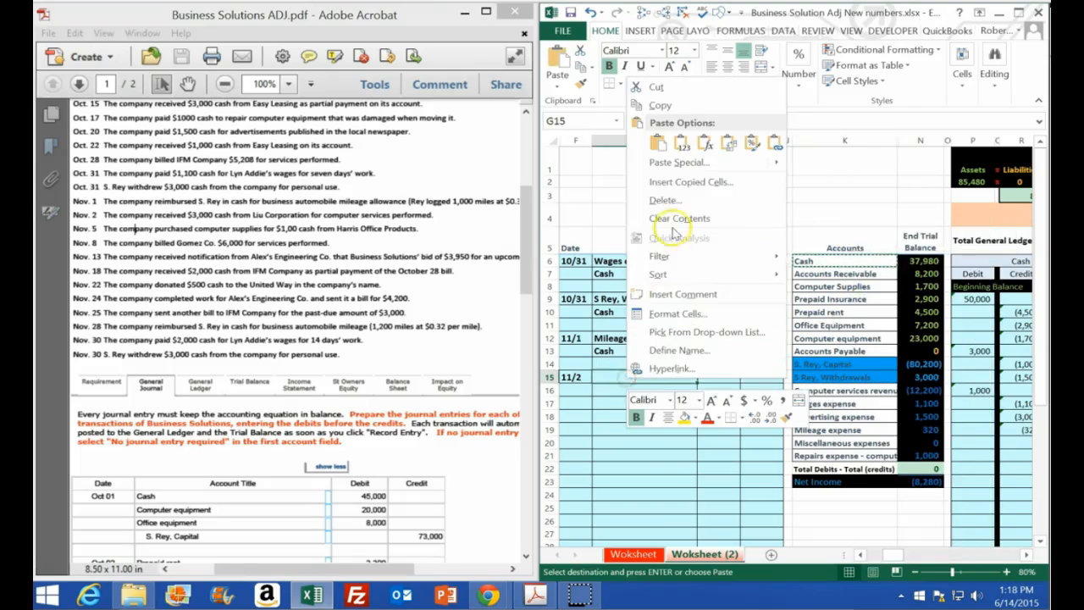
left_click(659, 142)
Enter the 11/2 amounts: a debit of 3,000 in H15 and the matching credit as =-H15 in I16
left_click(720, 375)
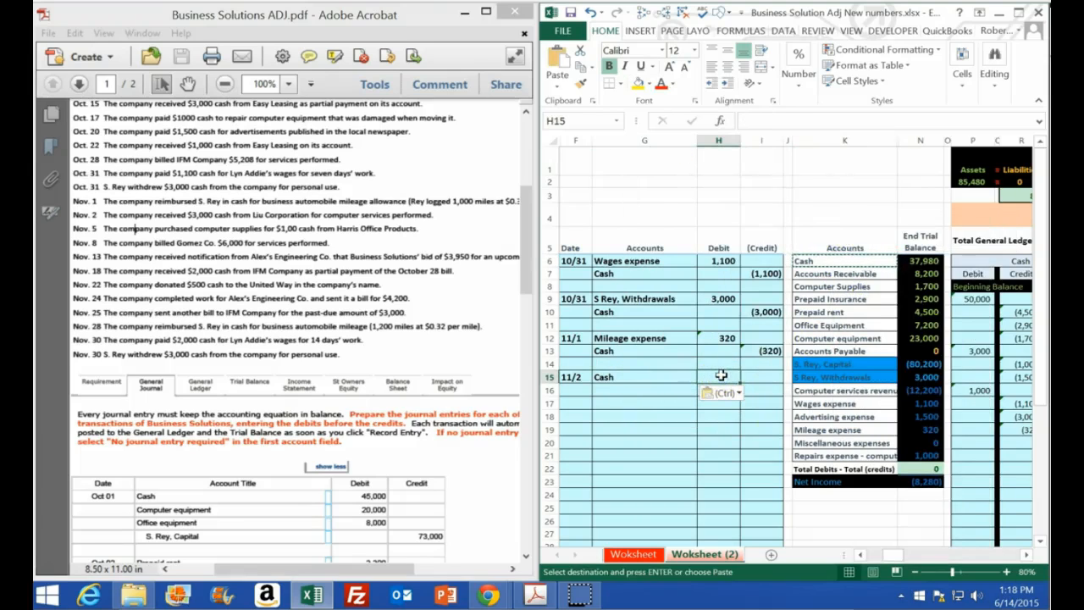
type("3,000")
key("Return")
key("Right")
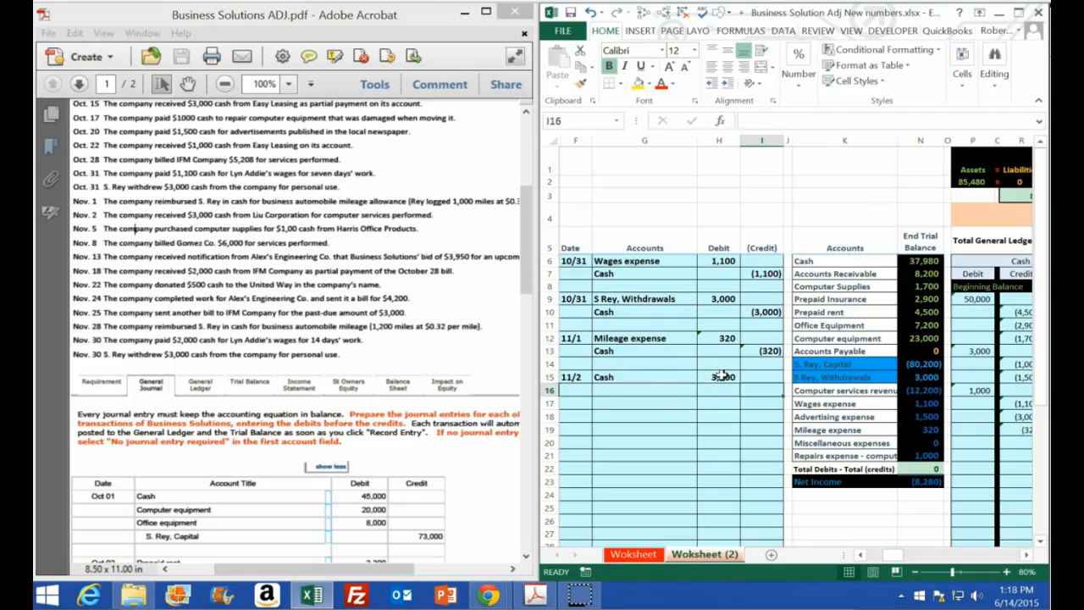
type("-")
key("Left")
key("Up")
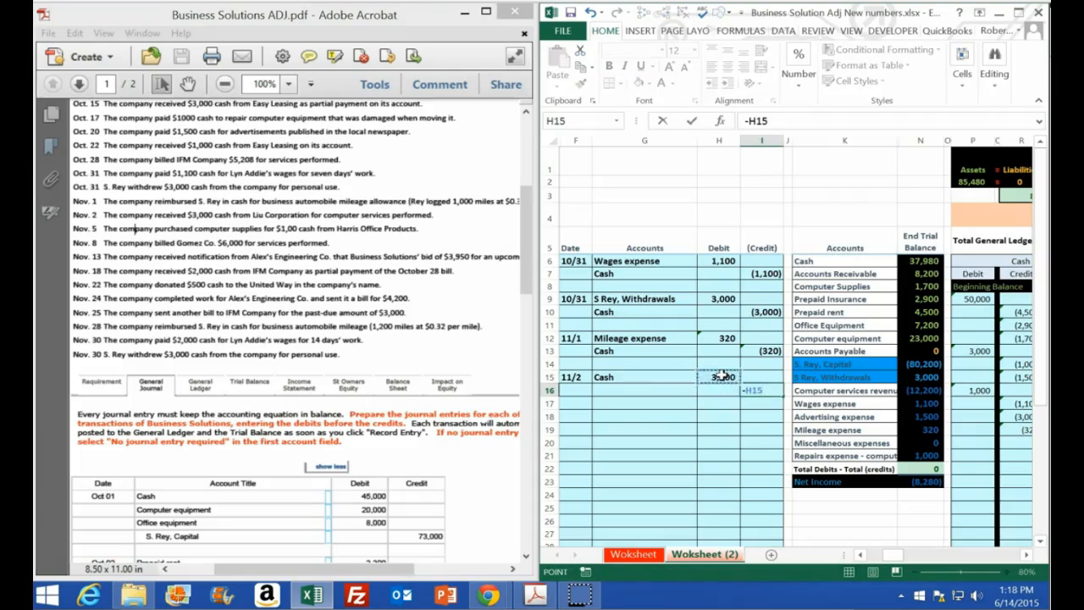
key("Return")
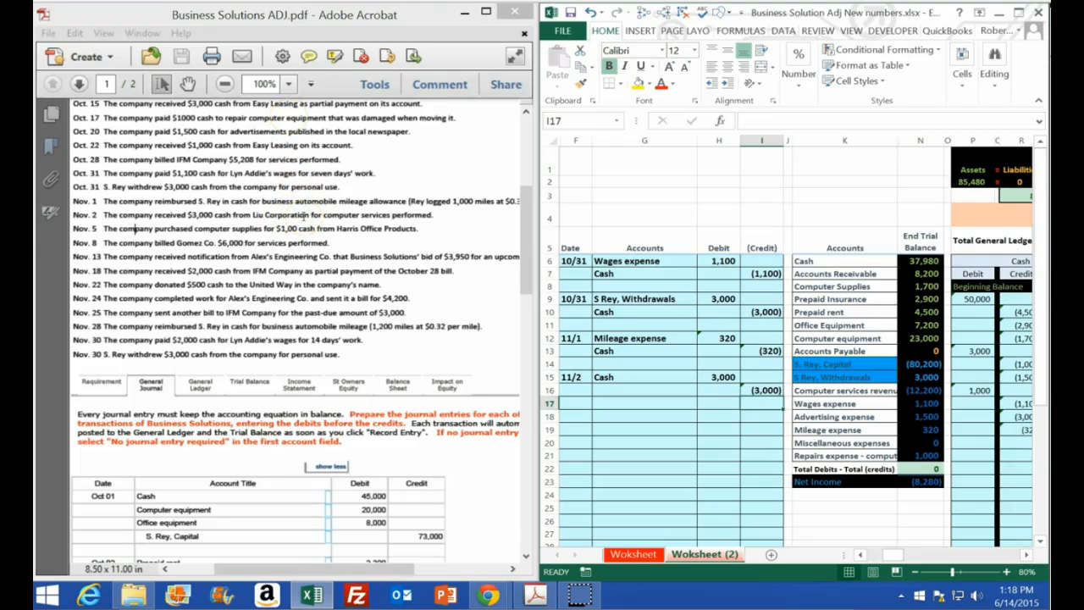
Copy the Computer services revenue account name from the trial balance into G16 as the credited account
left_click(831, 388)
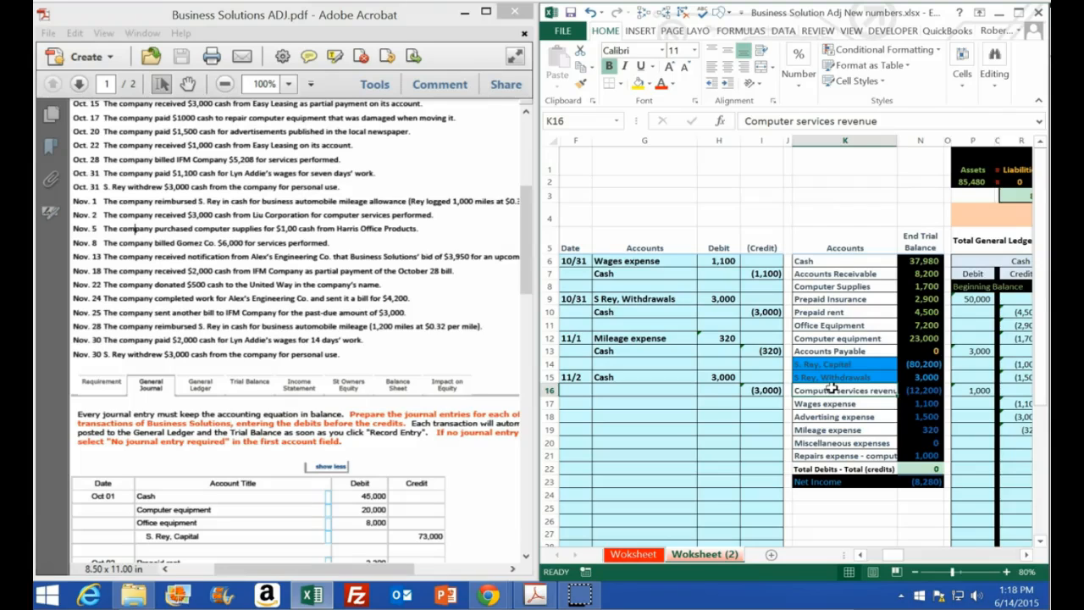
left_click(915, 390)
left_click(870, 395)
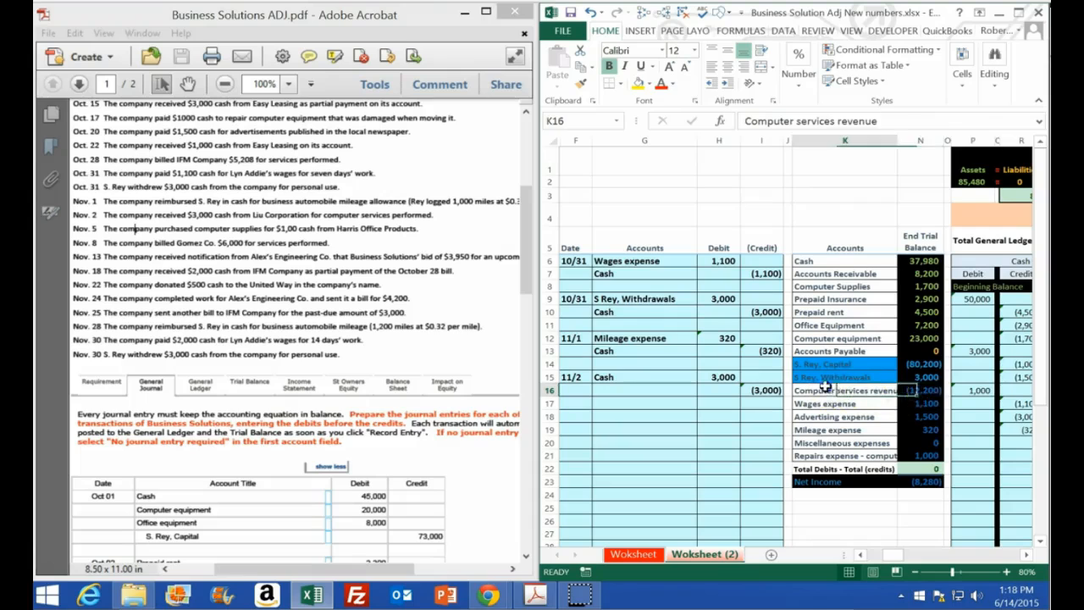
right_click(832, 394)
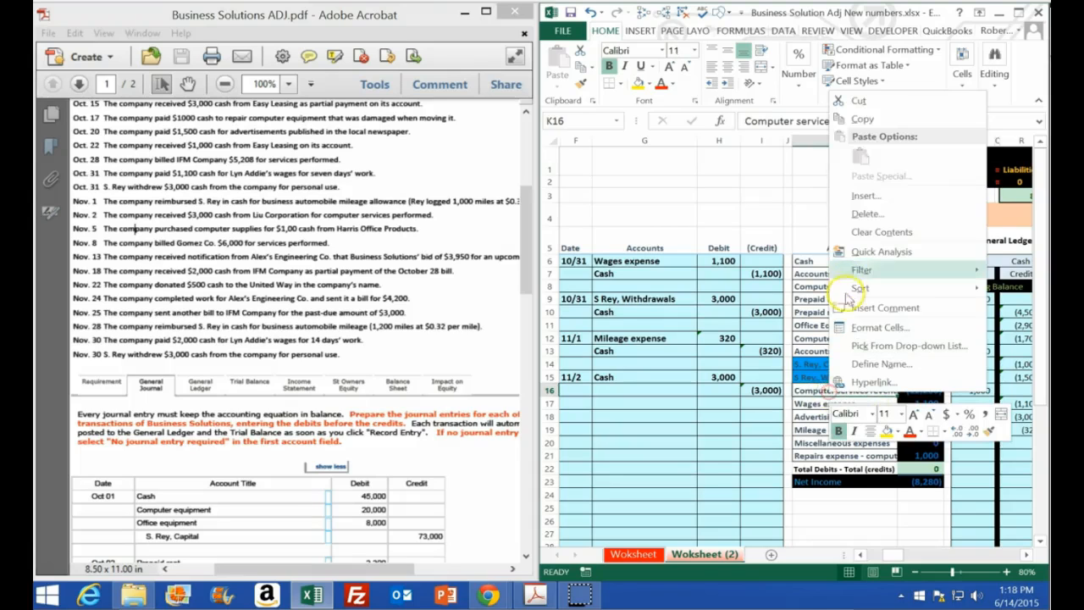
left_click(861, 121)
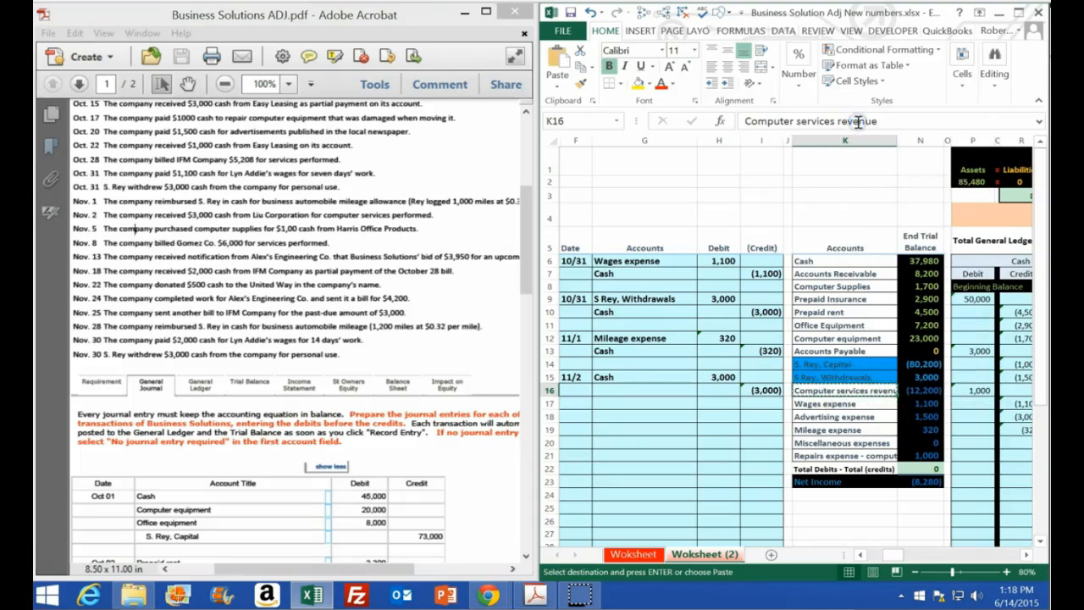
right_click(641, 387)
left_click(693, 153)
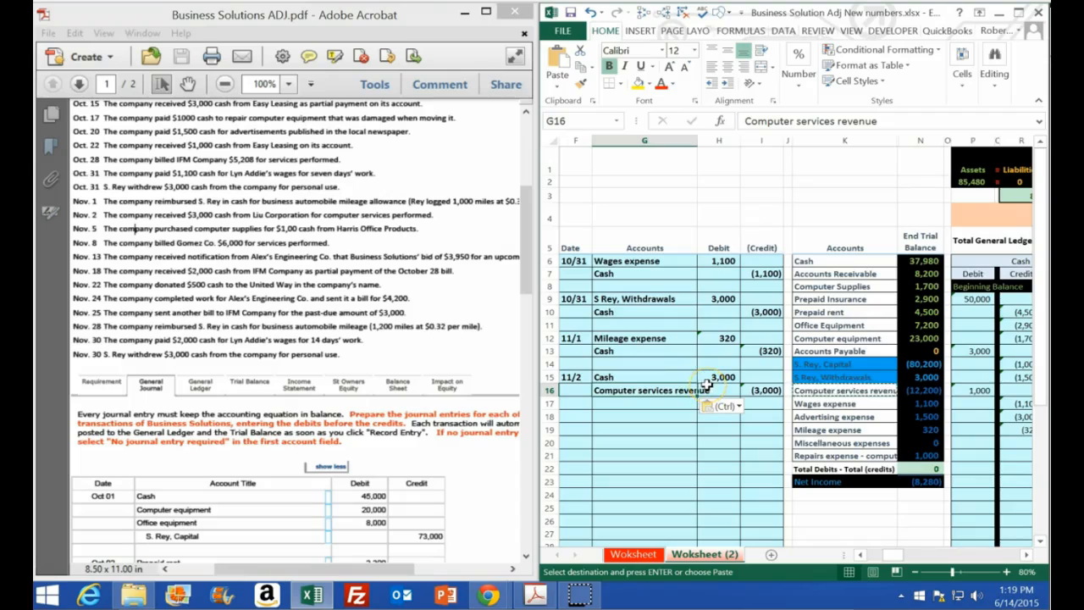
Check the 11/2 amounts, enlarge the worksheet to full screen, and post the debit to the Cash ledger by entering =H15 in P20
left_click(716, 378)
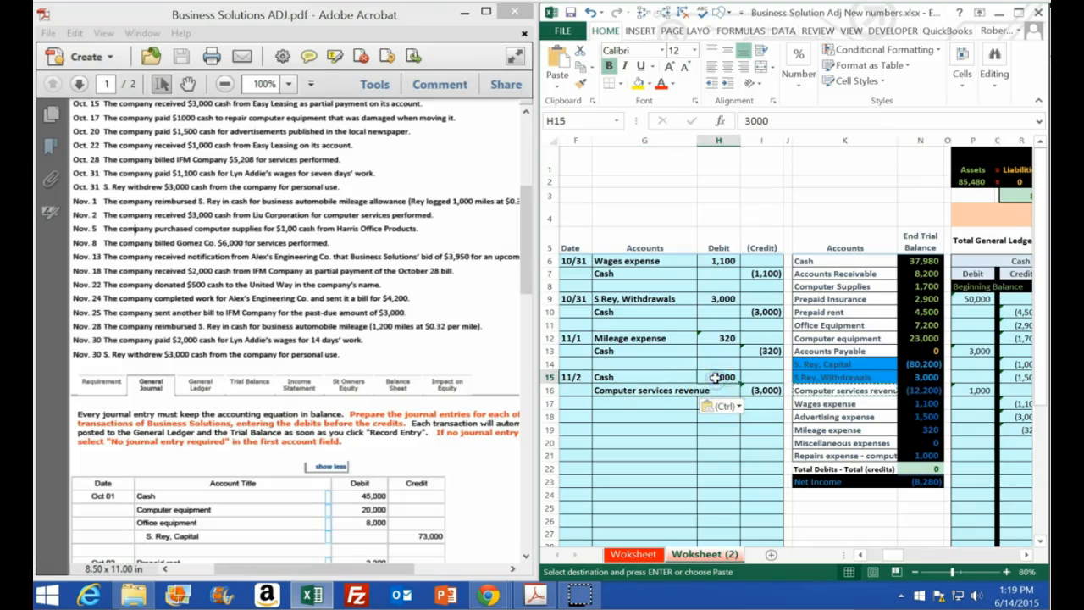
left_click(765, 390)
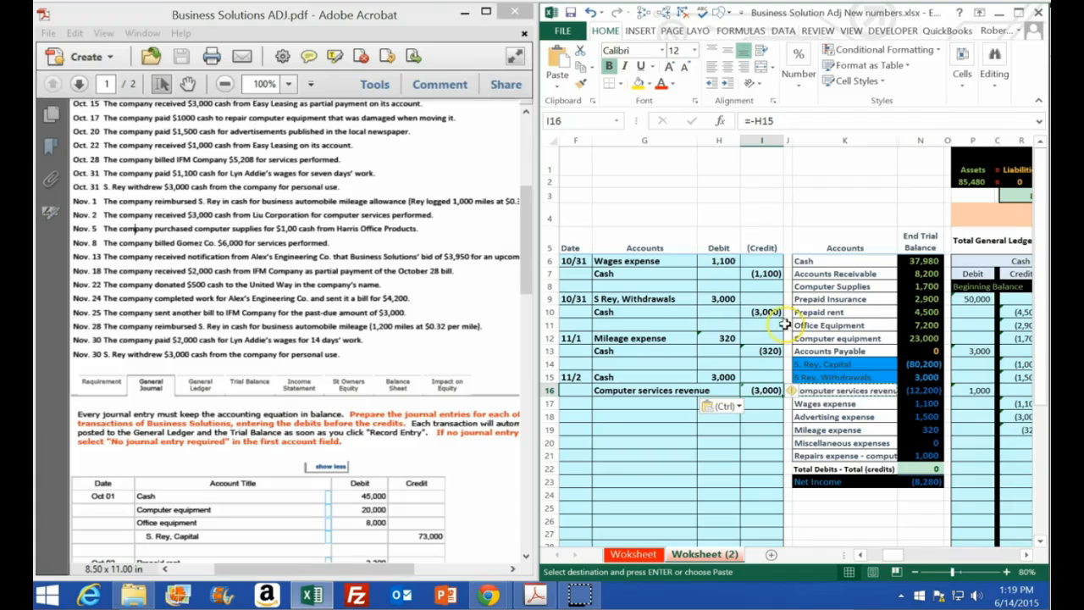
left_click(1019, 12)
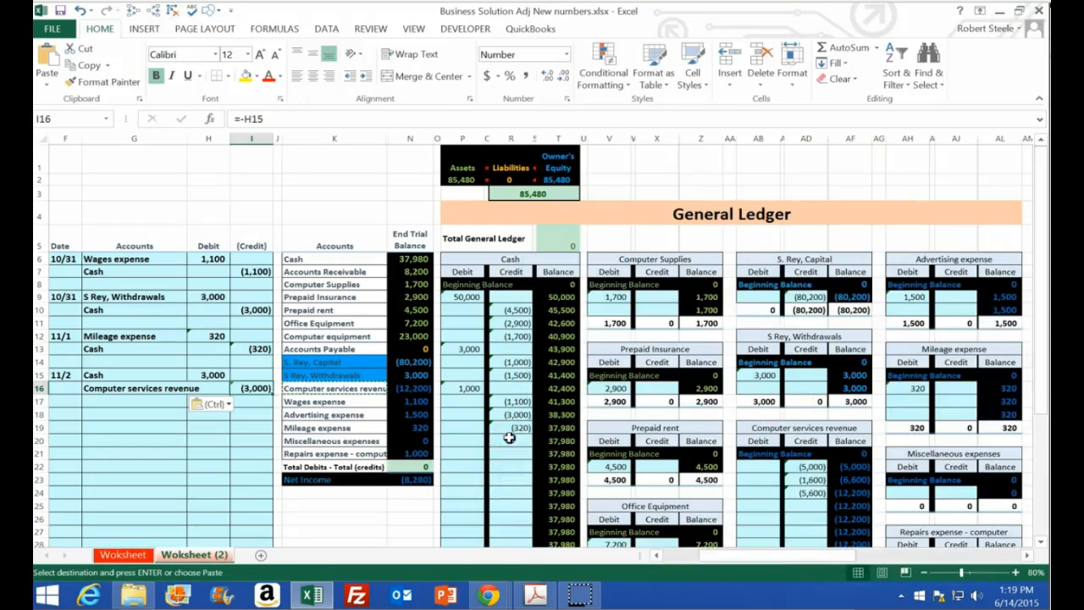
left_click(510, 440)
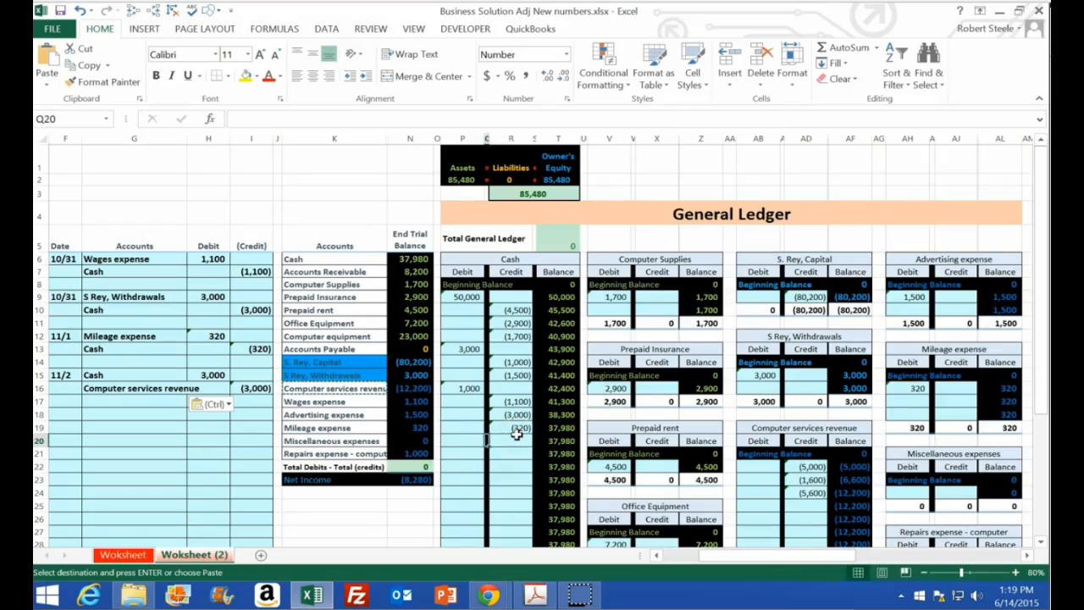
left_click(465, 437)
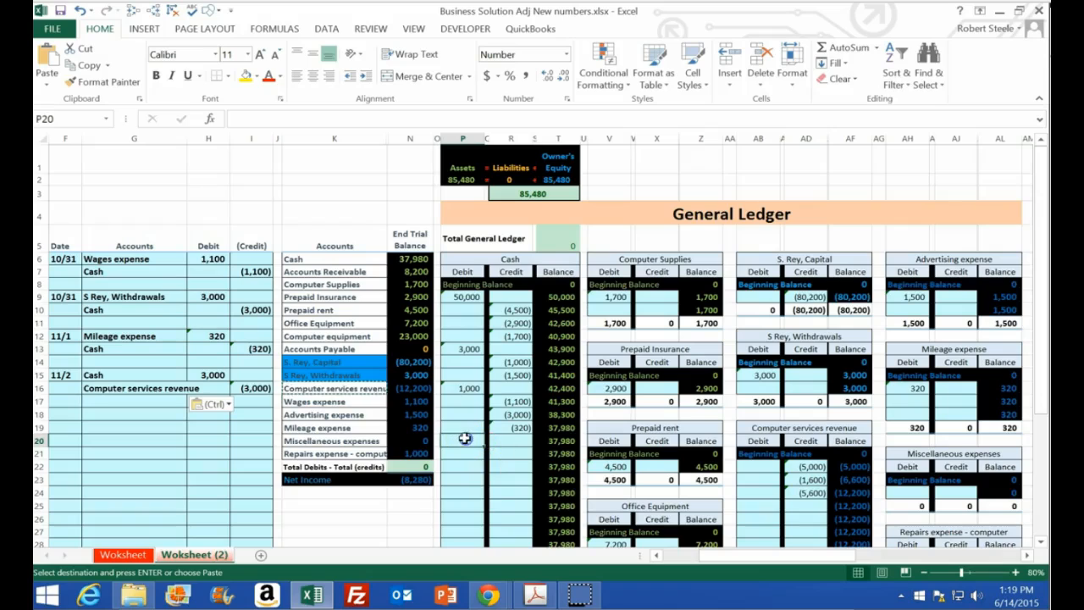
type("=")
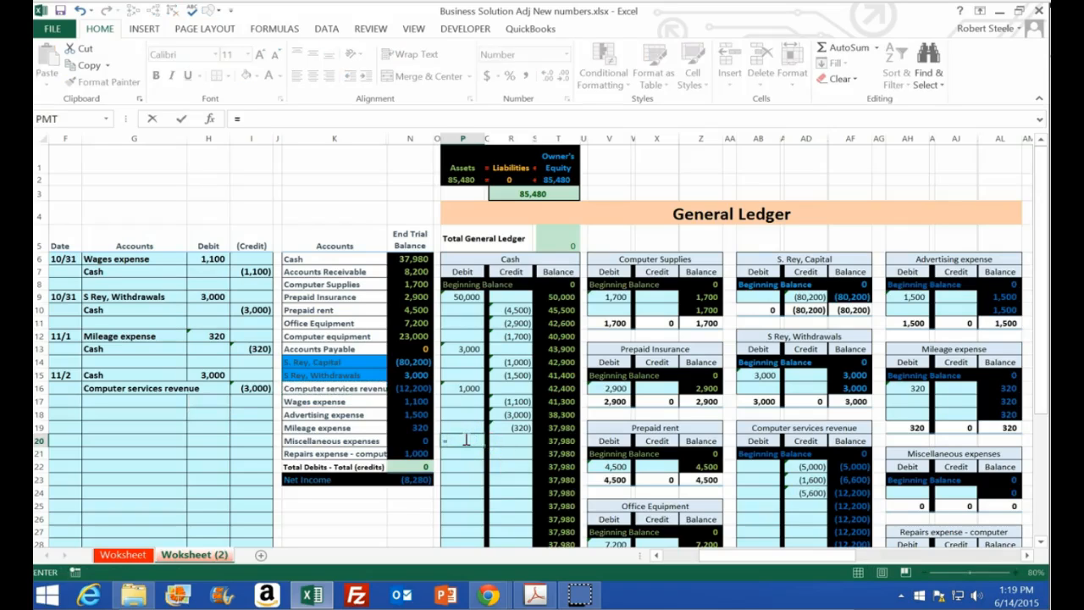
left_click(206, 377)
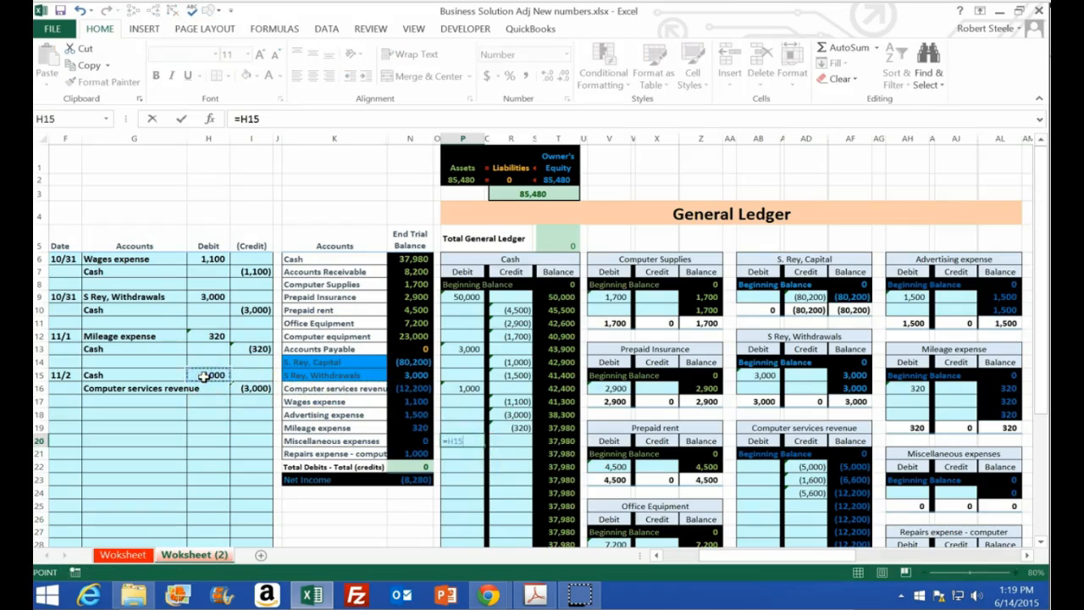
key("Return")
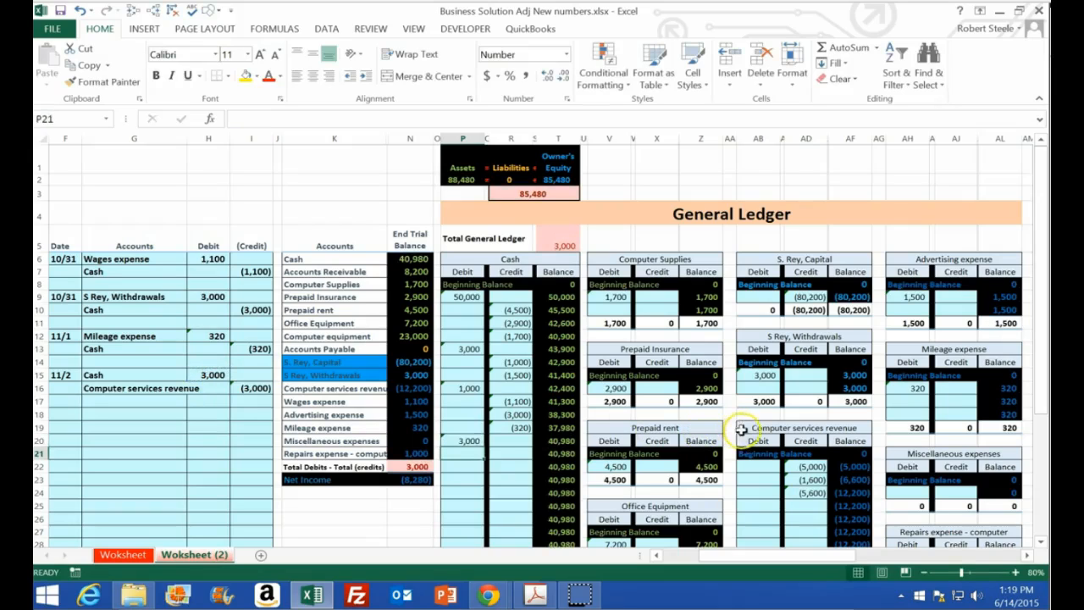
Post the credit to the Computer services revenue ledger by entering =I16 in AD25, and check the net income formula in N23
left_click(806, 505)
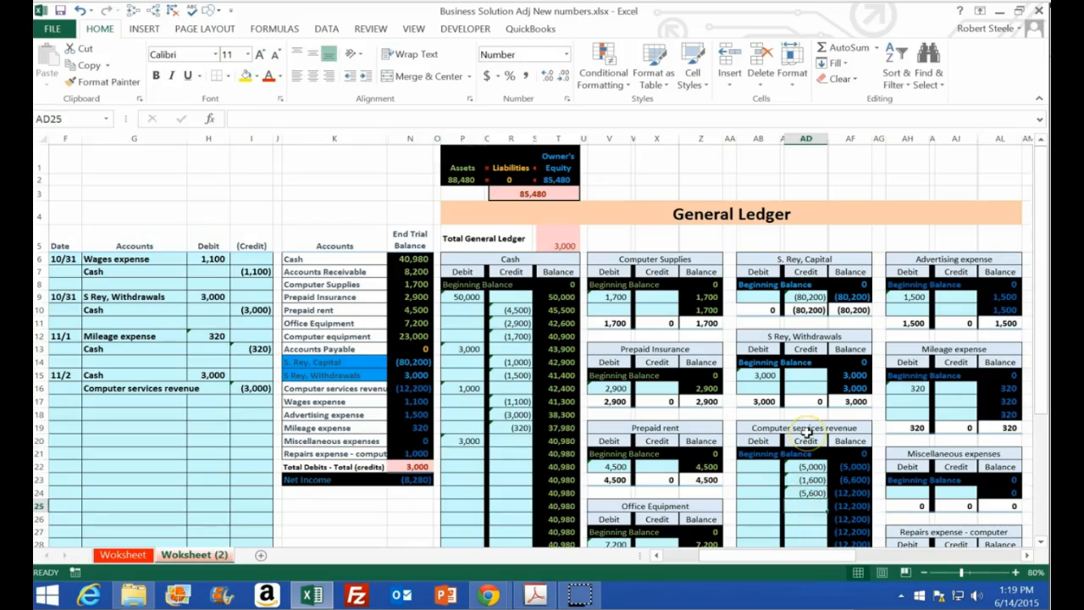
type("=")
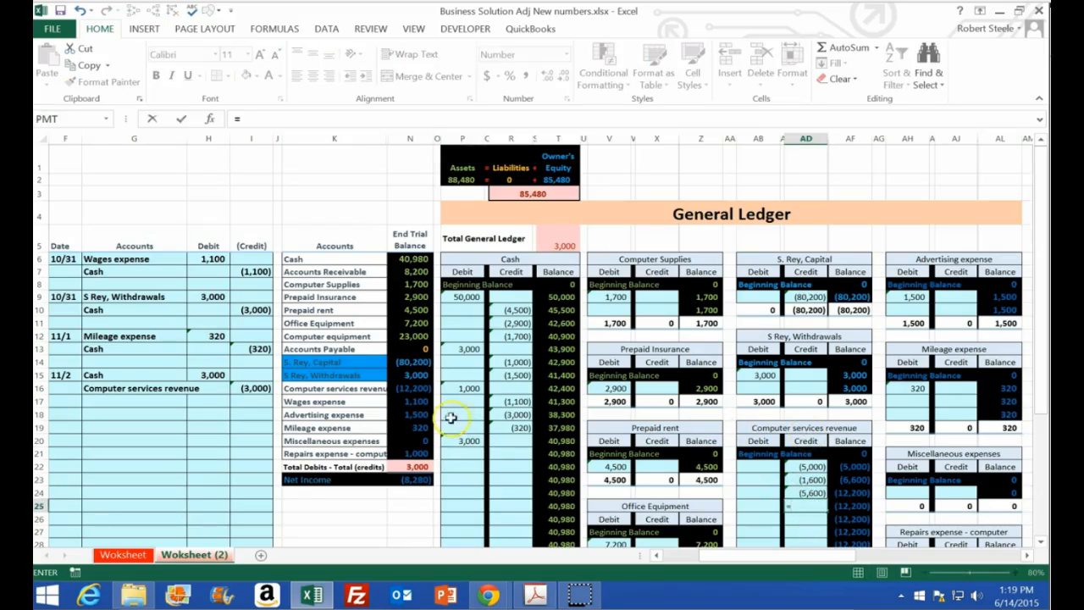
left_click(254, 388)
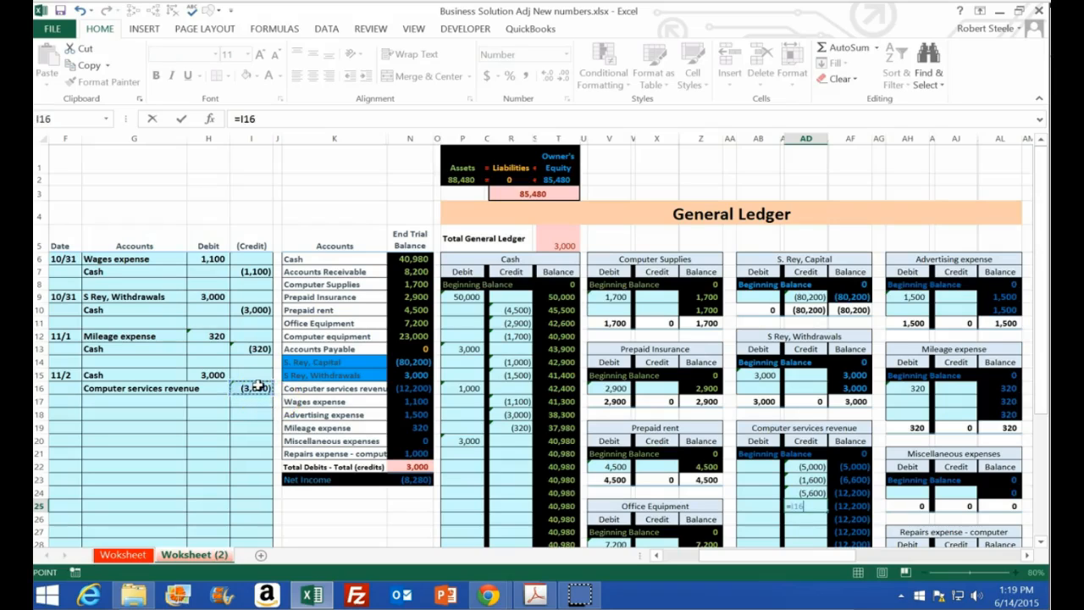
key("Return")
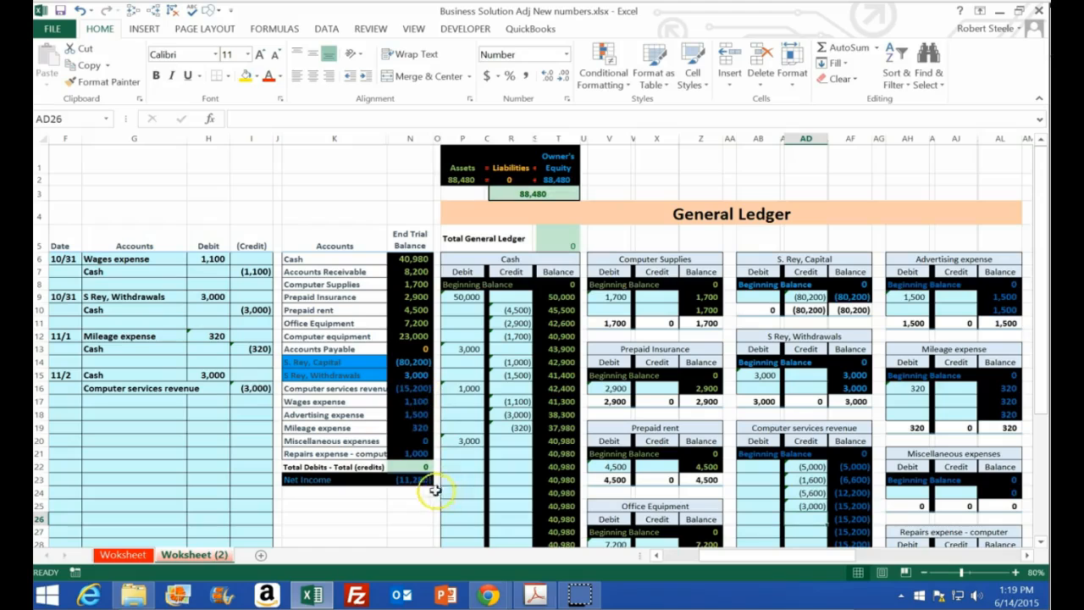
double_click(415, 480)
key("Return")
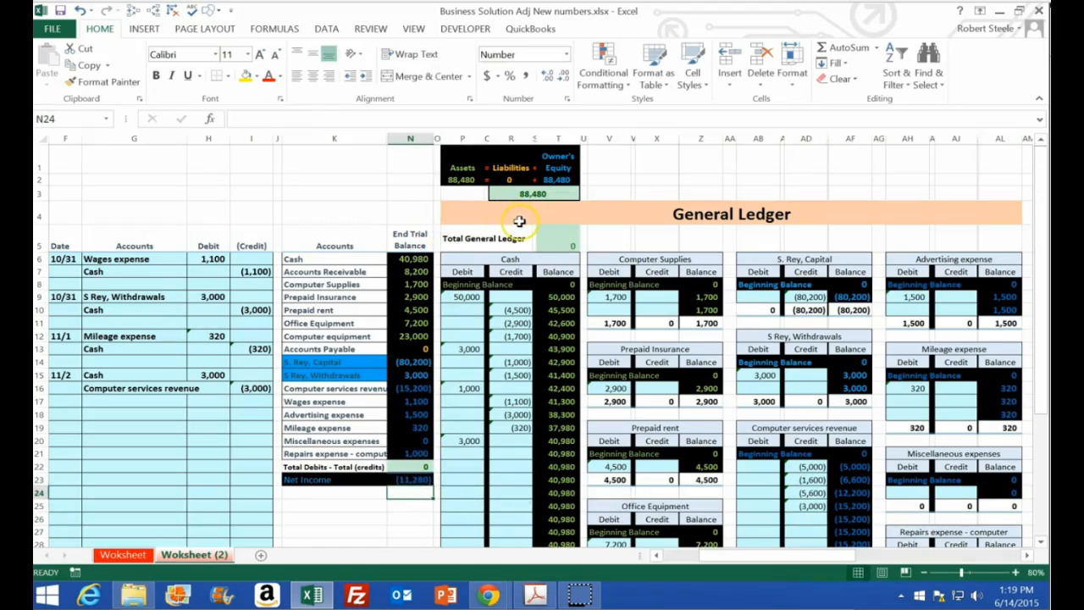
Place the worksheet beside the transactions PDF again and enter the date 11/5 in F18
left_click_drag(360, 14, 564, 58)
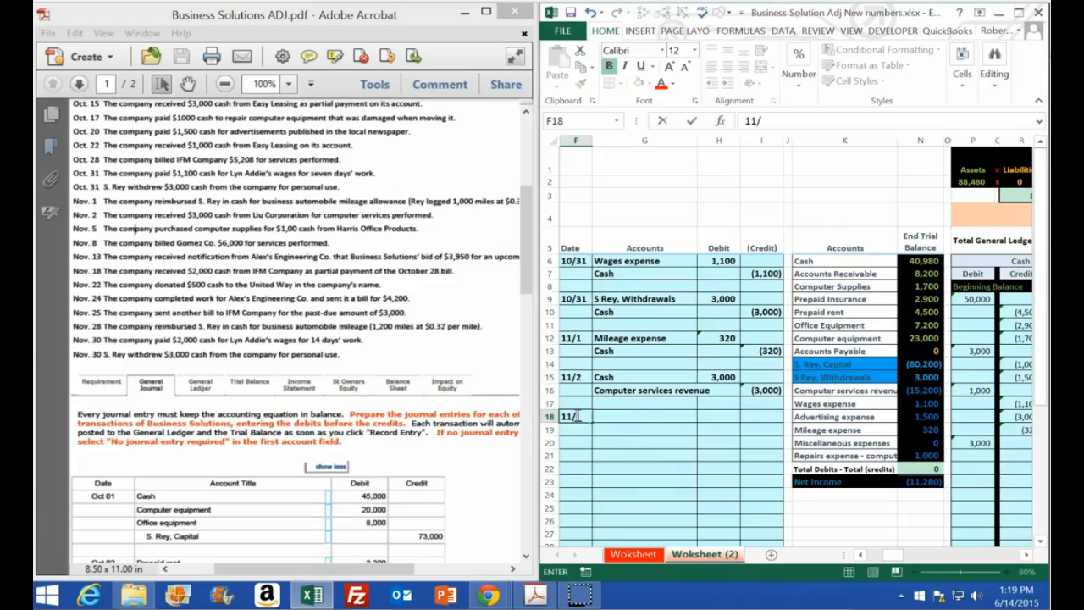
type("5")
key("Return")
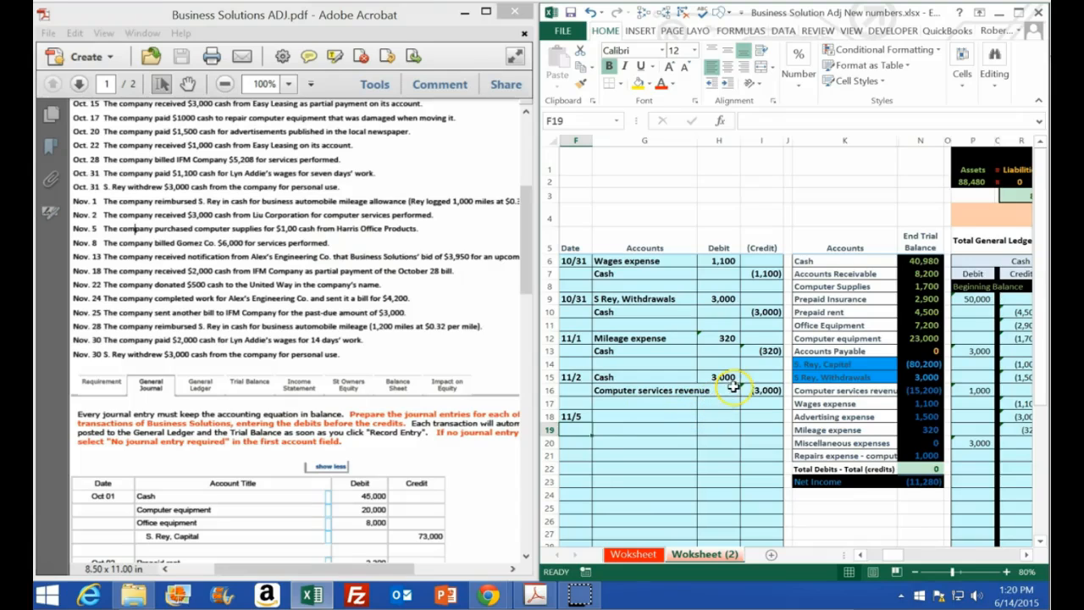
Copy the Cash account name from the trial balance into G19 as the credited account of the 11/5 entry
left_click(910, 262)
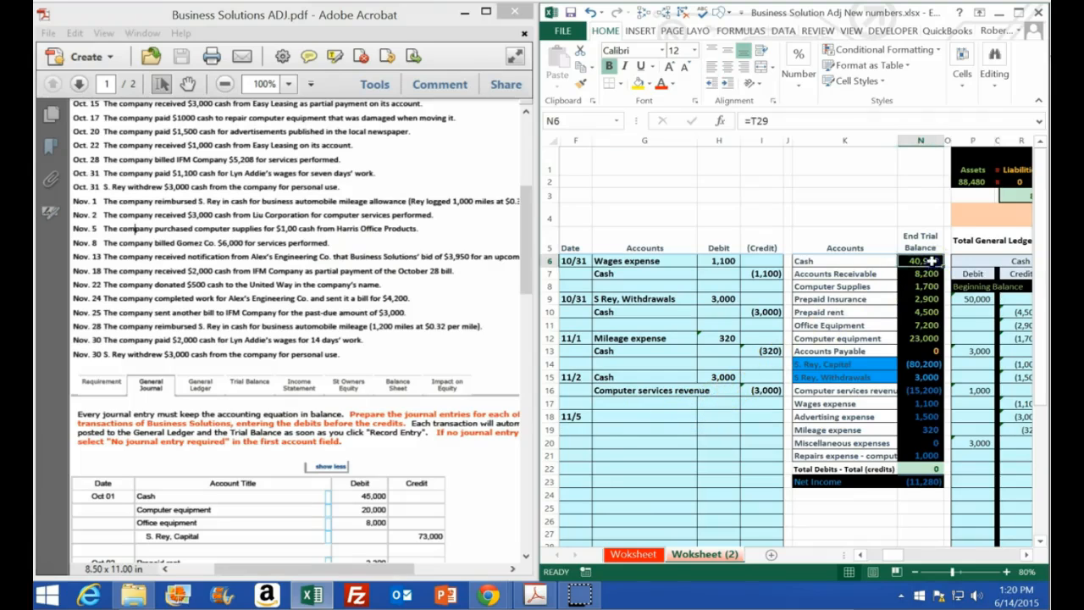
left_click(839, 261)
right_click(838, 262)
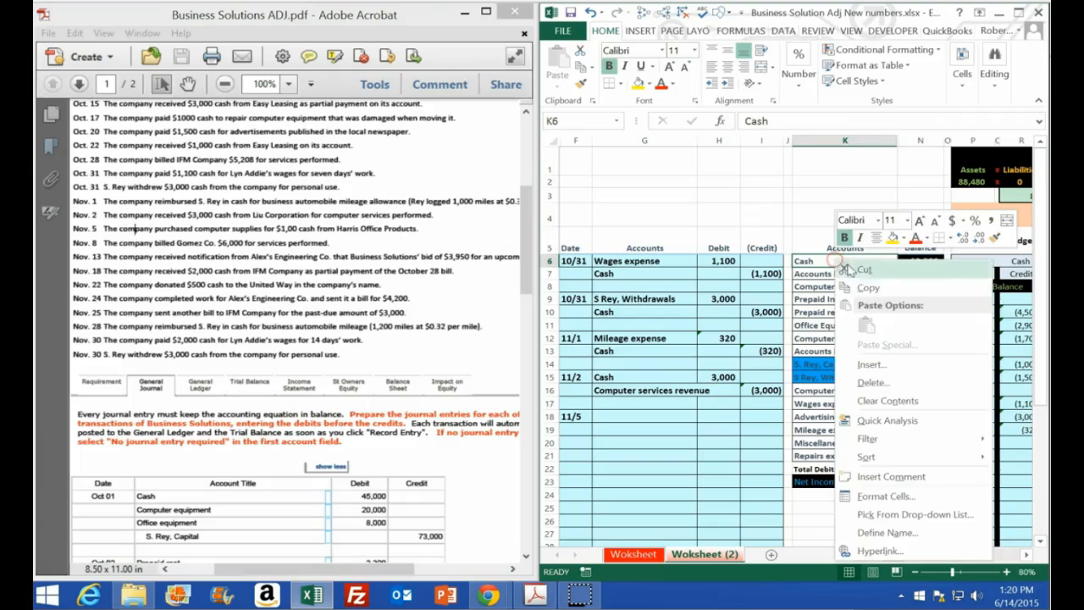
left_click(860, 290)
left_click(606, 430)
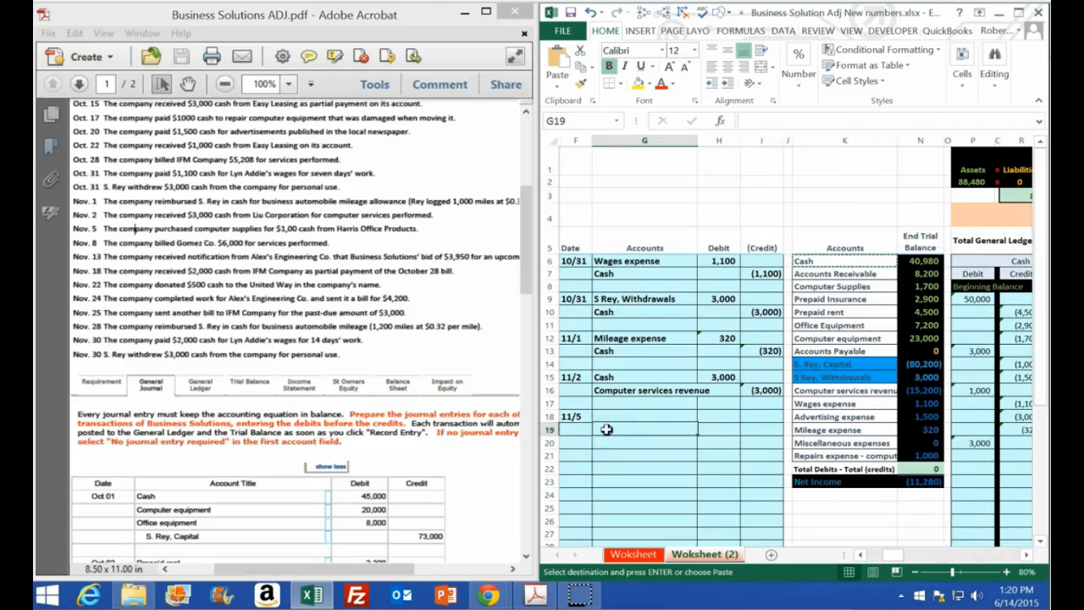
right_click(607, 430)
left_click(664, 195)
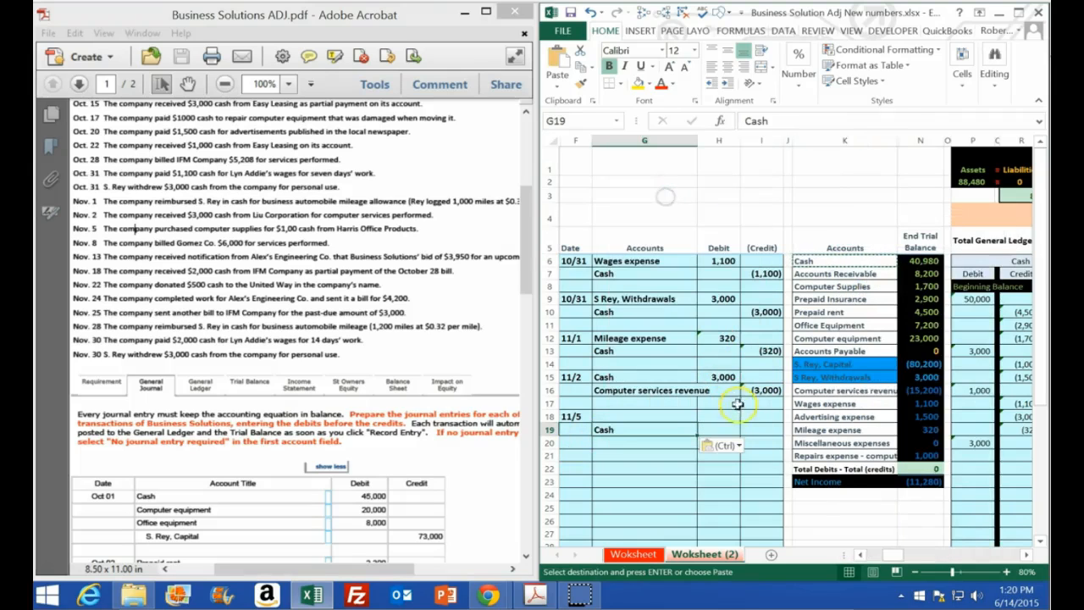
Enter the 11/5 cash credit of -1000 in I19 and the matching debit as =-I19 in H18
left_click(748, 430)
type("-")
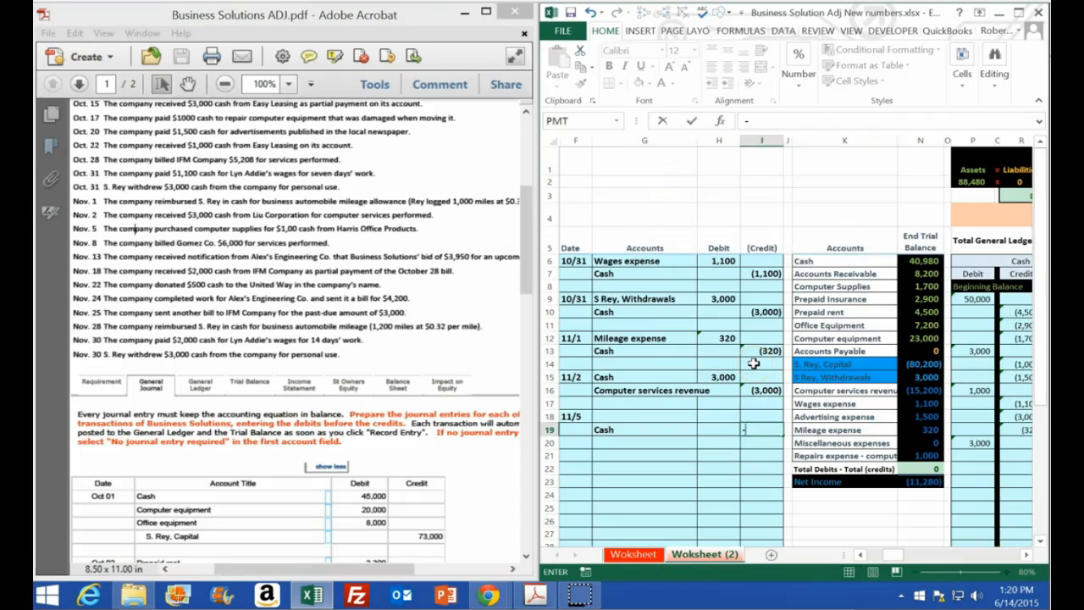
type("1000")
key("Left")
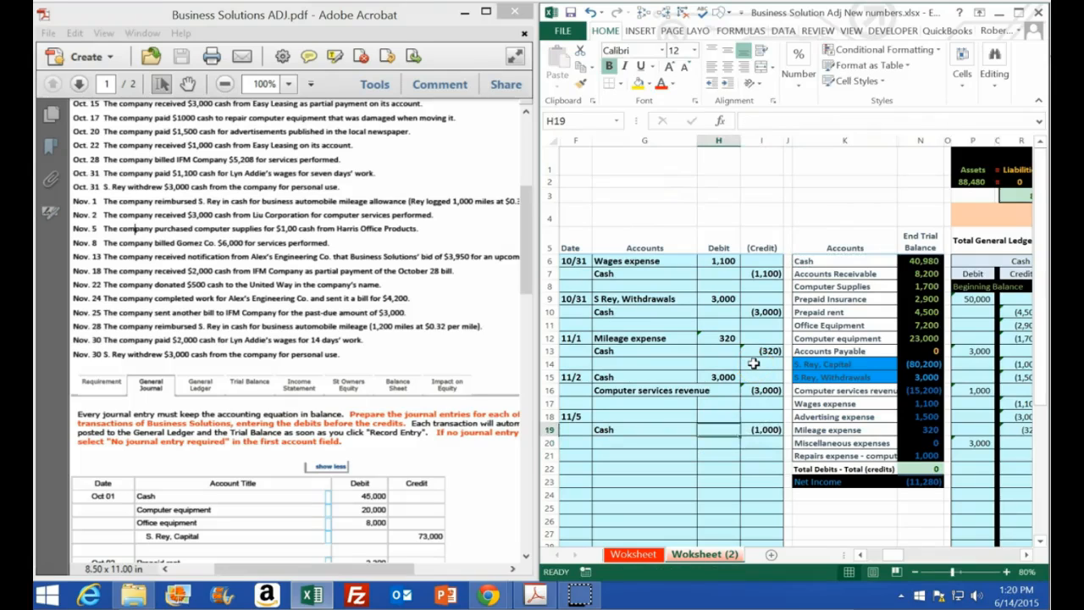
key("Up")
type("=-I19")
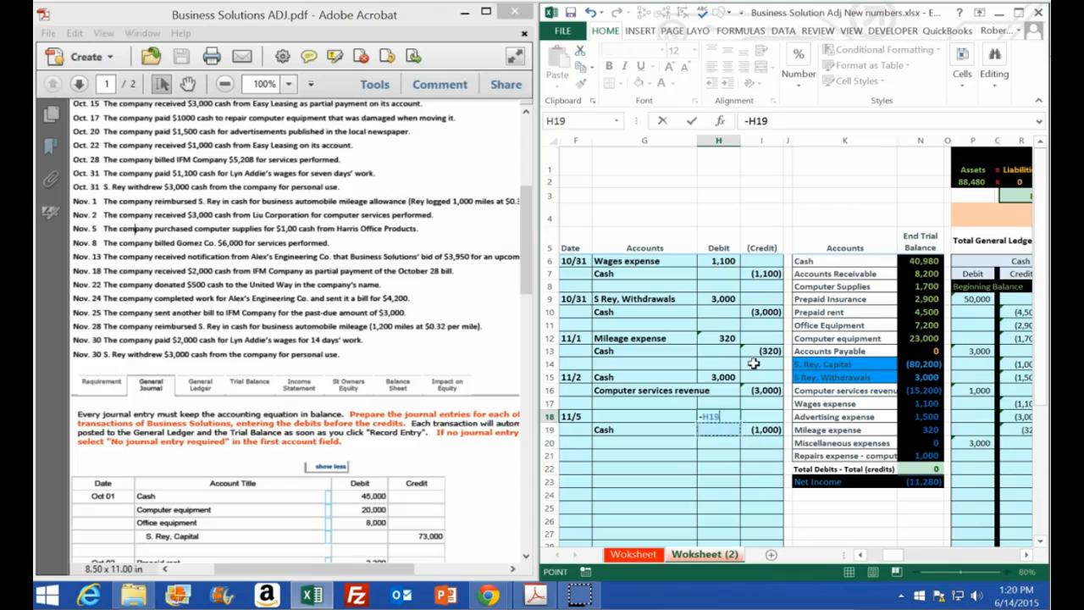
key("Return")
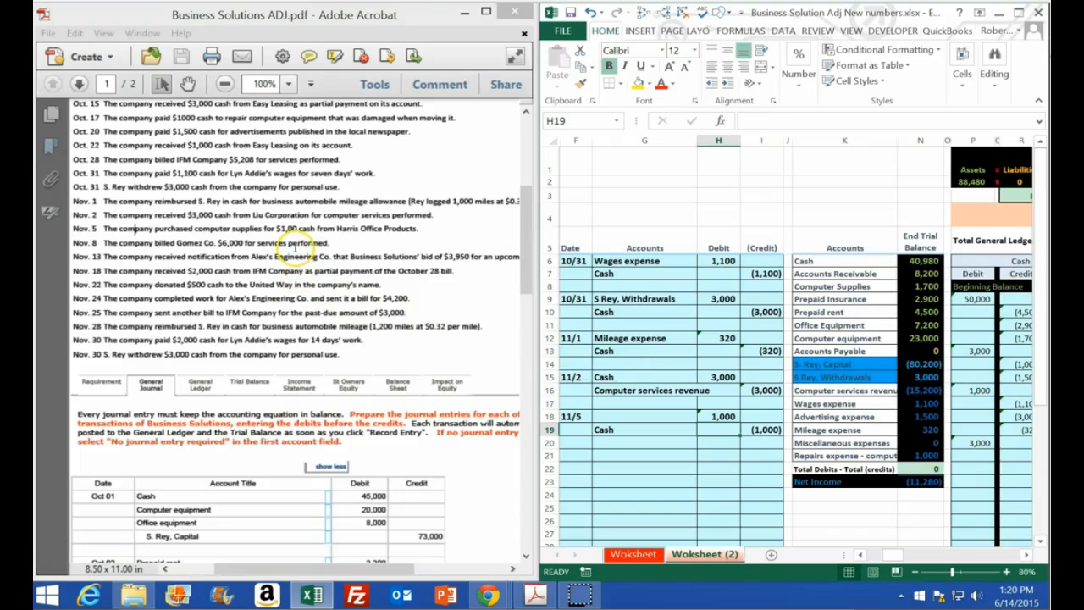
Copy the Computer Supplies account name from the trial balance into G18 as the debited account of the 11/5 entry
left_click_drag(853, 262, 859, 455)
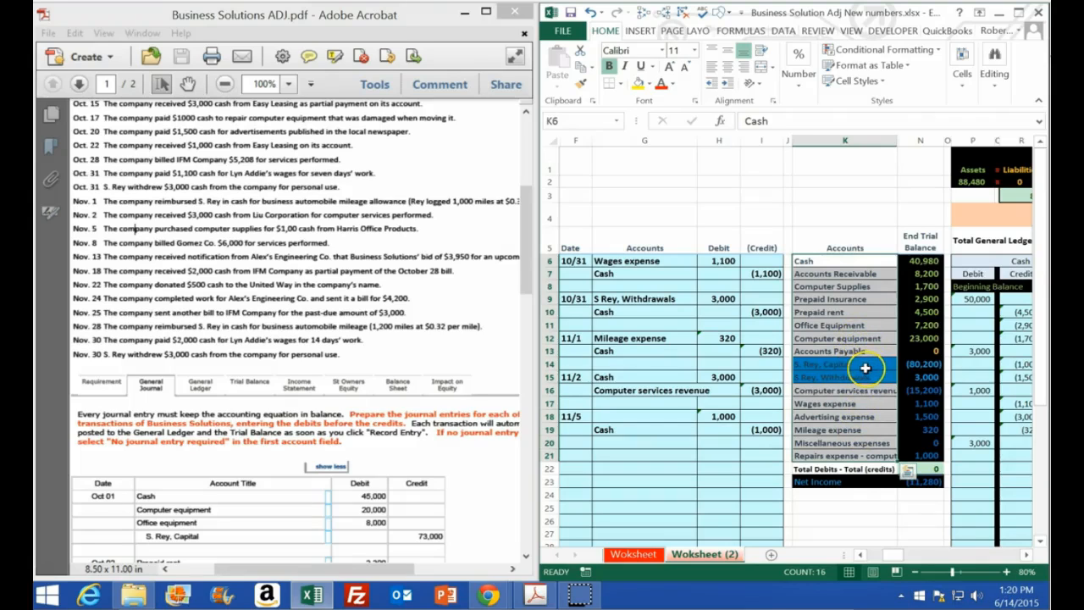
left_click(850, 287)
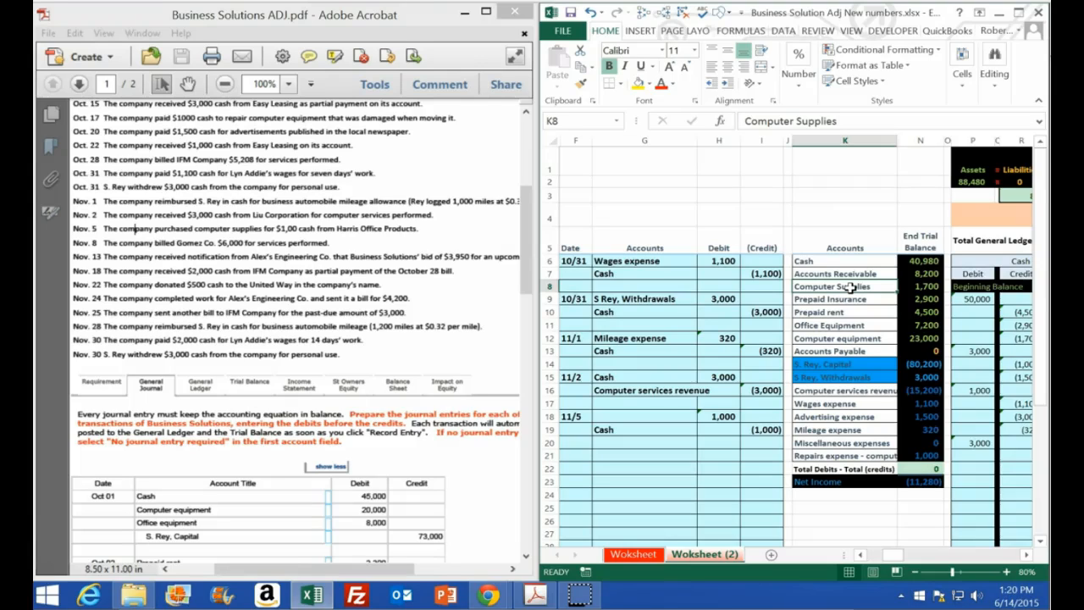
right_click(849, 287)
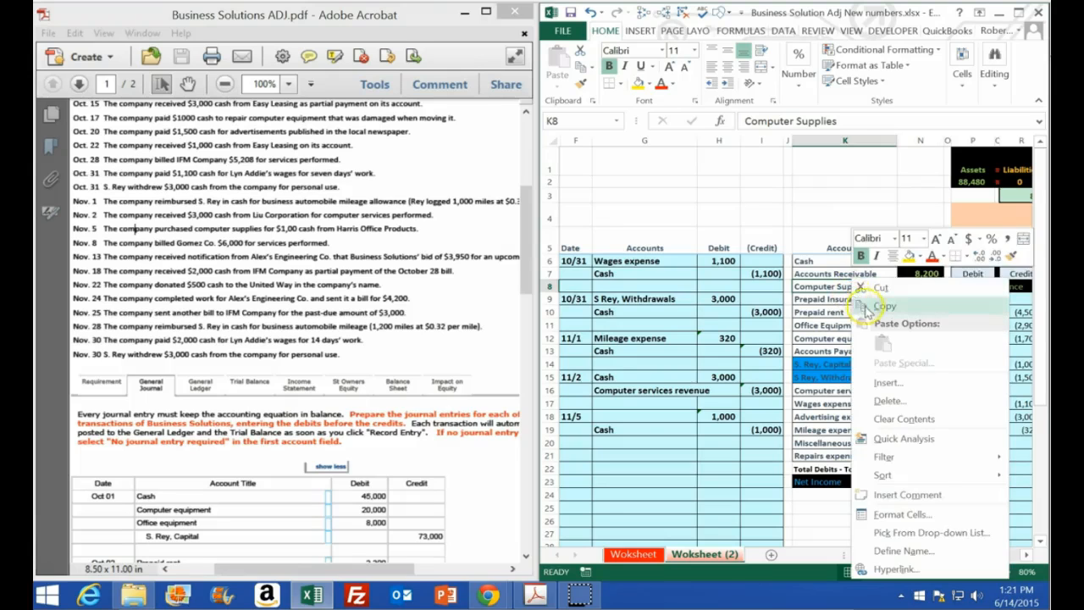
left_click(863, 305)
right_click(625, 416)
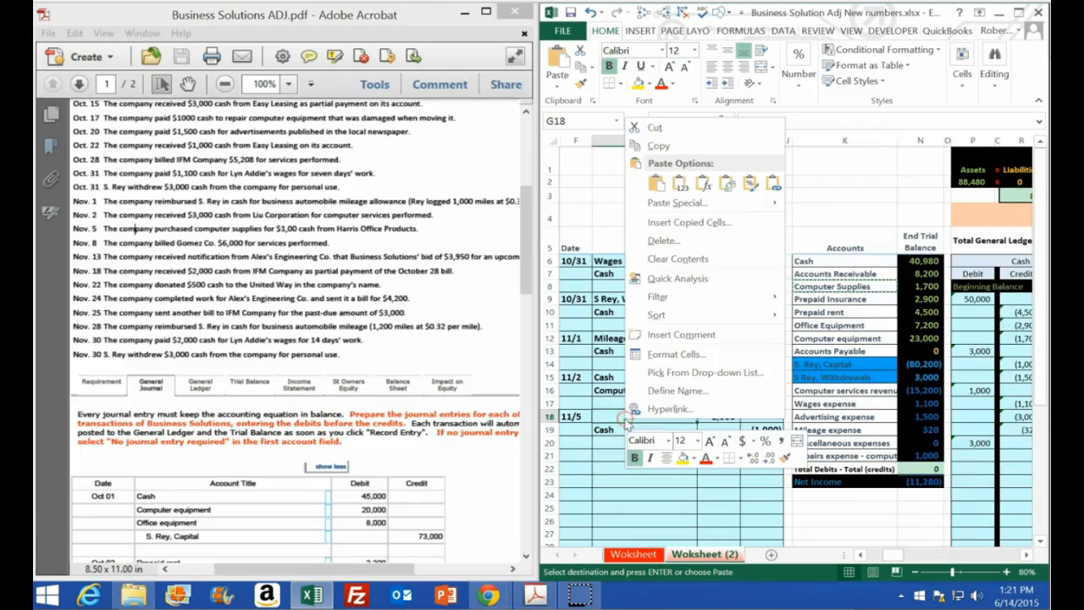
left_click(656, 183)
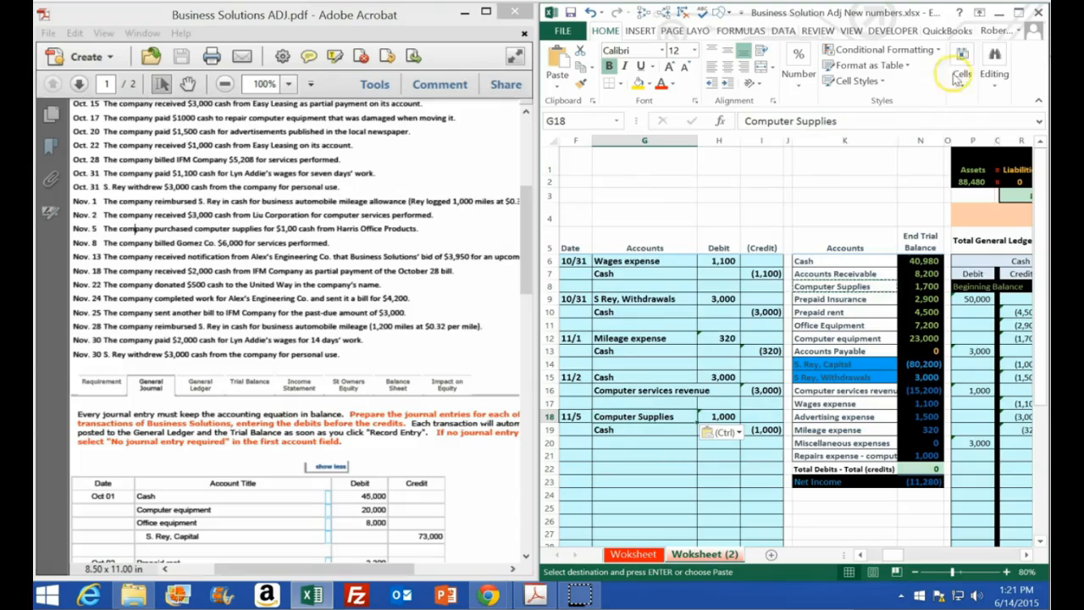
Enlarge the worksheet to full screen and post the 11/5 debit to the Computer Supplies ledger by entering =H18 in V10
left_click(1018, 12)
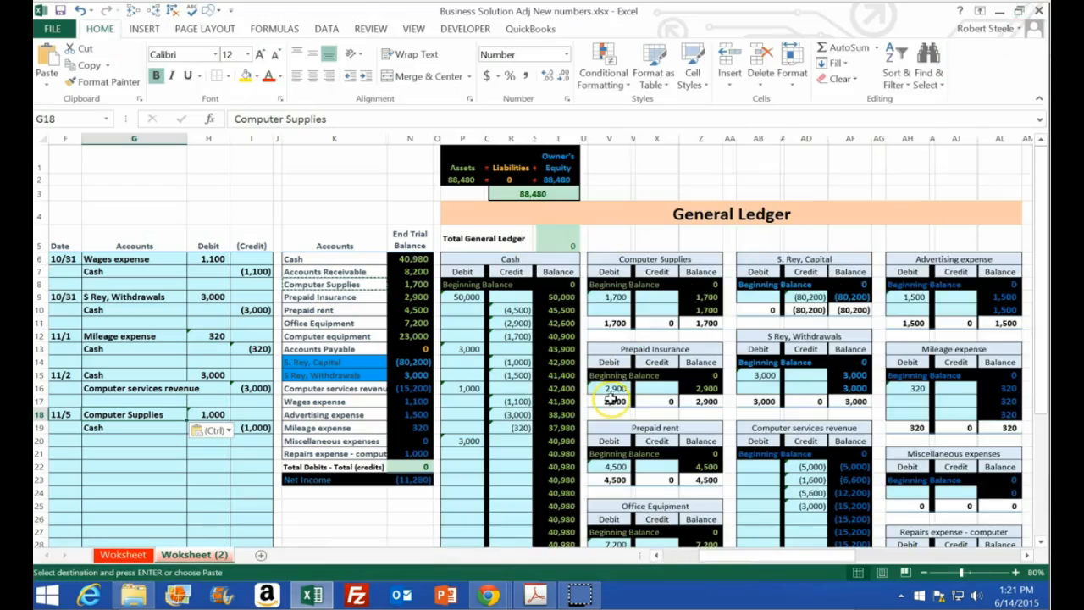
left_click(609, 310)
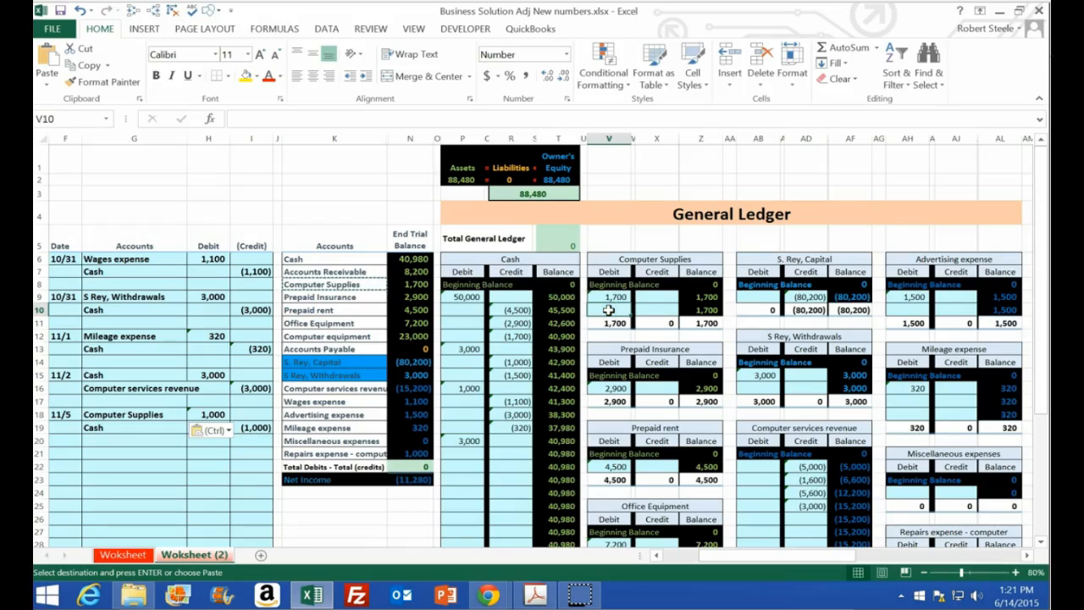
type("=")
left_click(214, 412)
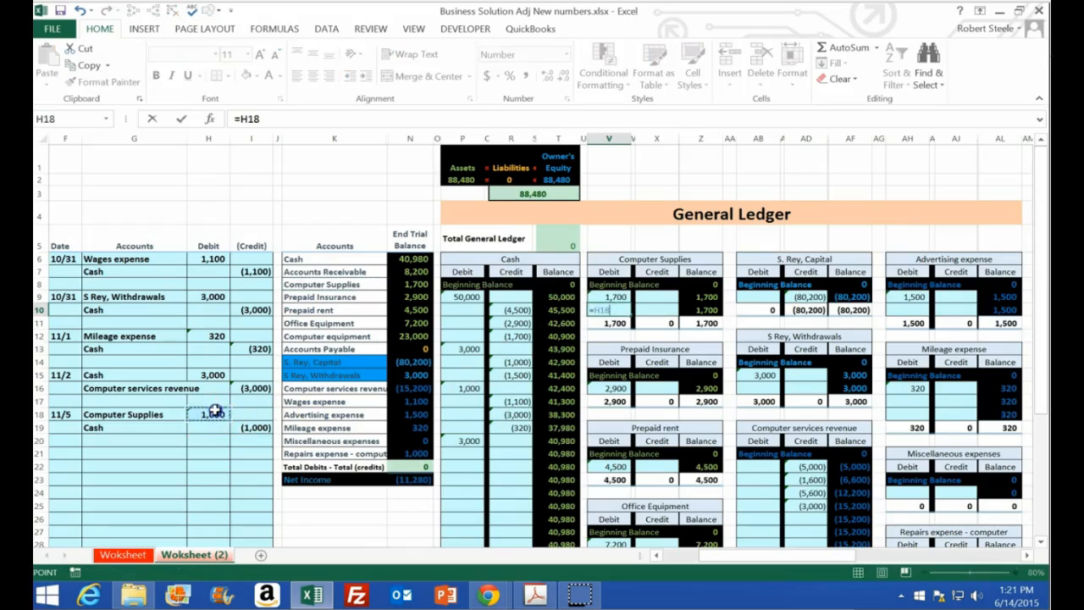
key("Return")
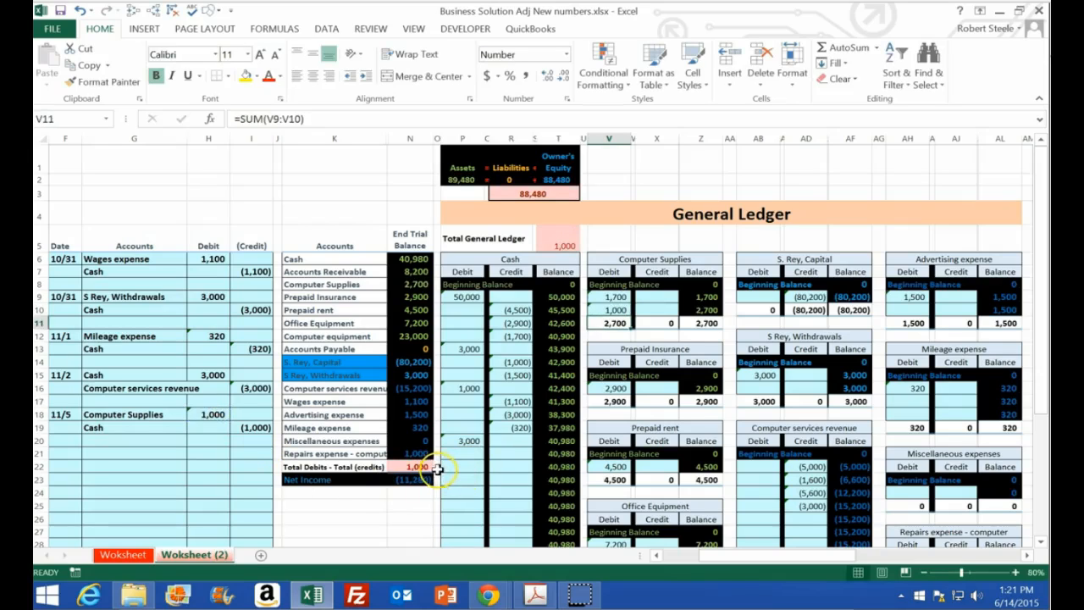
Post the 11/5 credit to the Cash ledger by entering =I19 in R21
left_click(507, 456)
type("=")
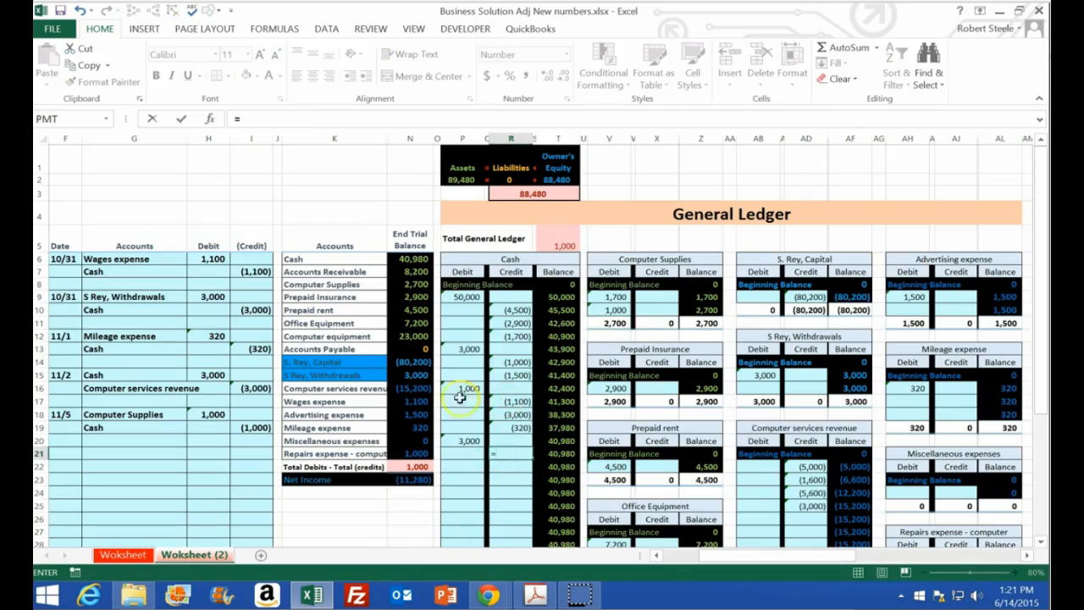
left_click(255, 428)
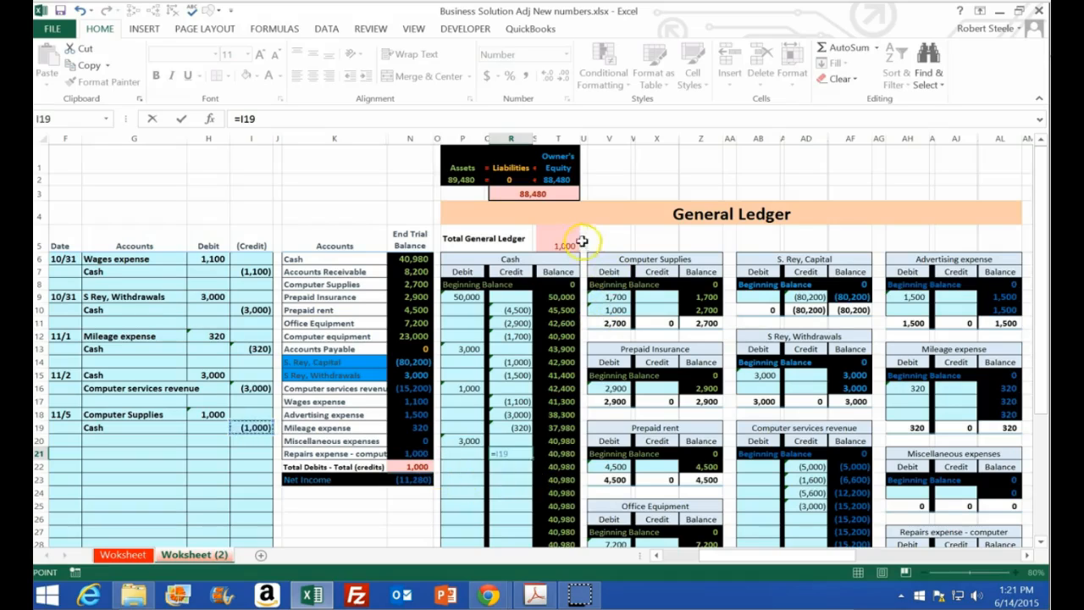
key("Return")
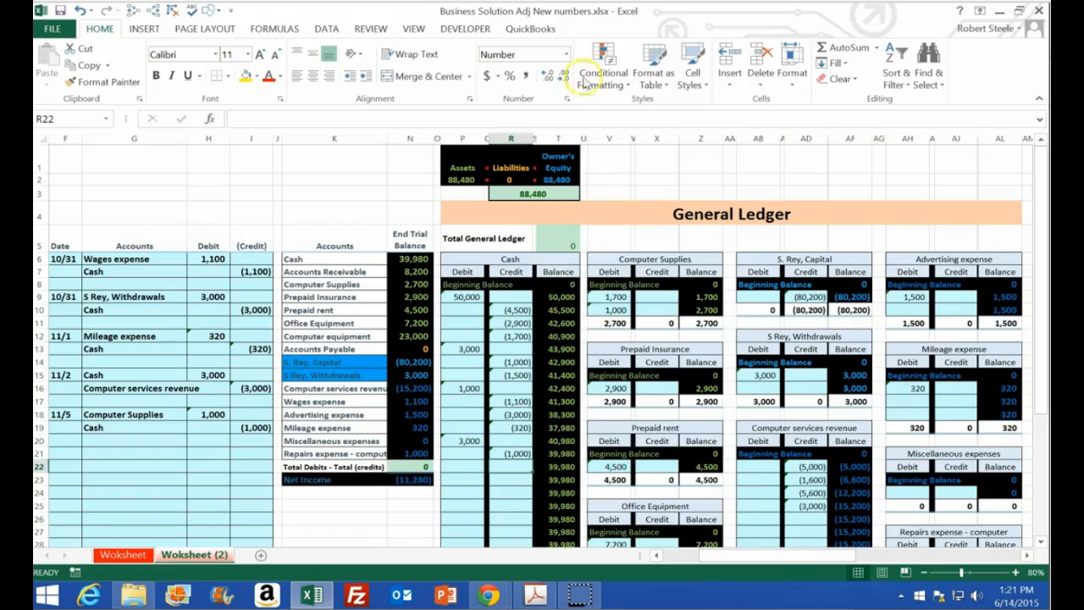
Place the worksheet beside the transactions PDF again and enter the date 11/8 in F21
double_click(403, 12)
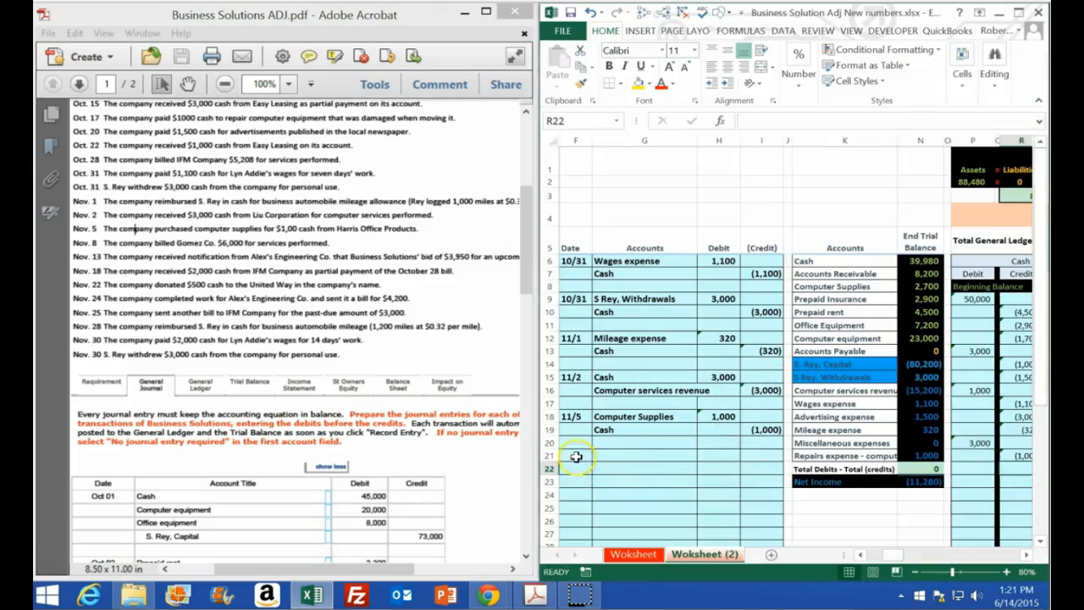
left_click(574, 455)
type("11/1")
key("Return")
key("Up")
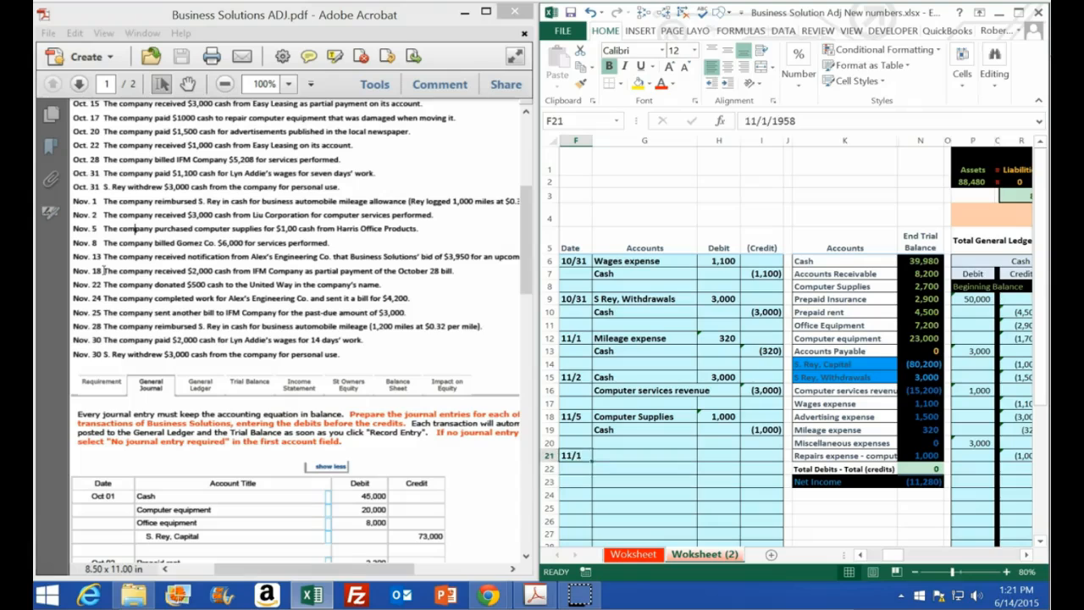
type("11/58")
key("BackSpace")
key("BackSpace")
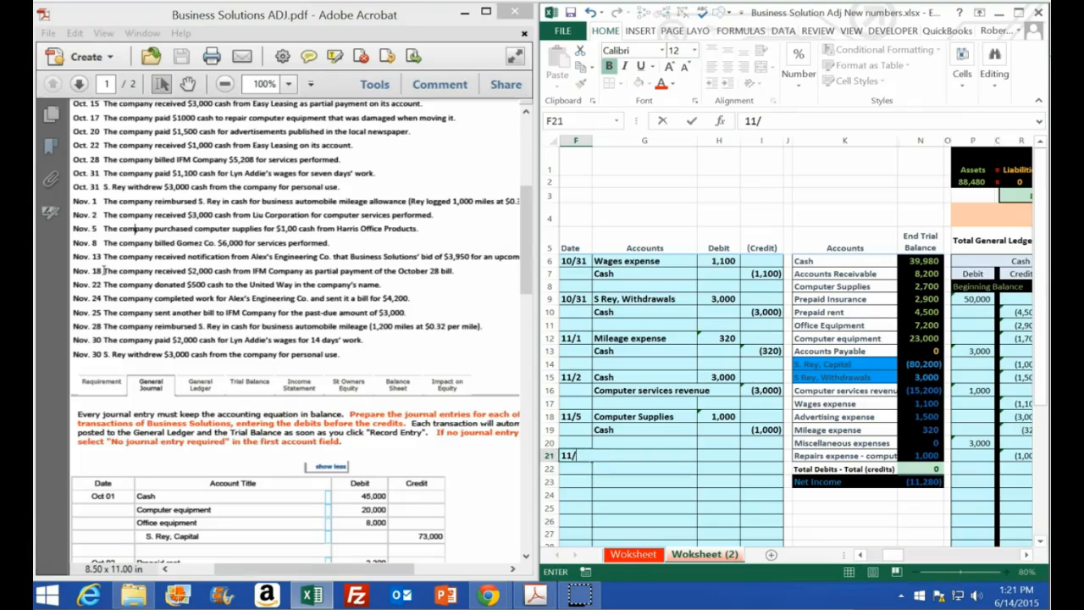
type("8")
key("Return")
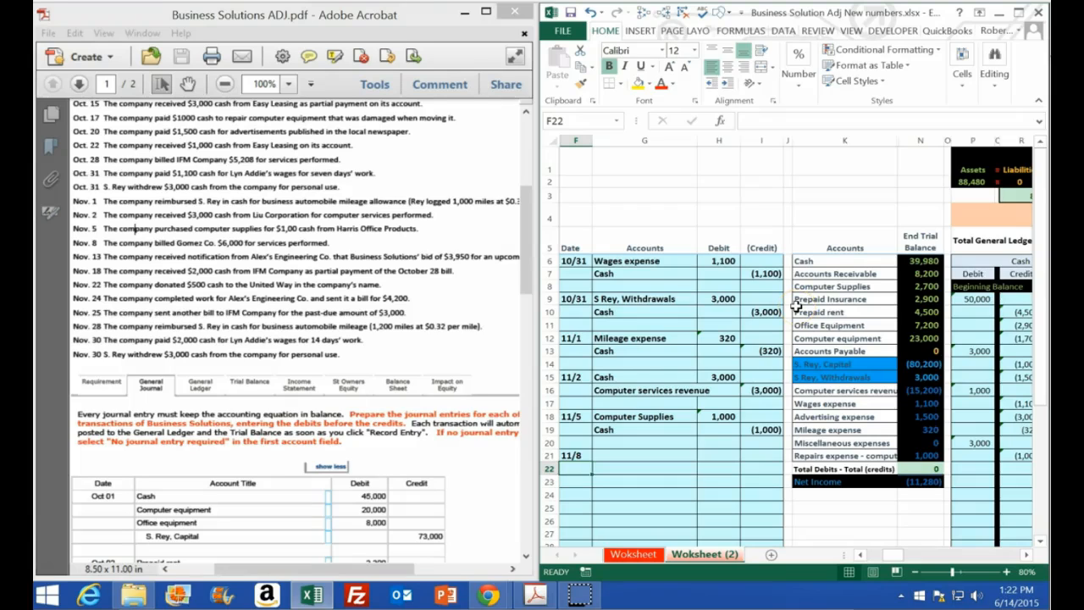
Copy the Accounts Receivable account name from the trial balance into G21 as the debited account of the 11/8 entry
left_click(914, 273)
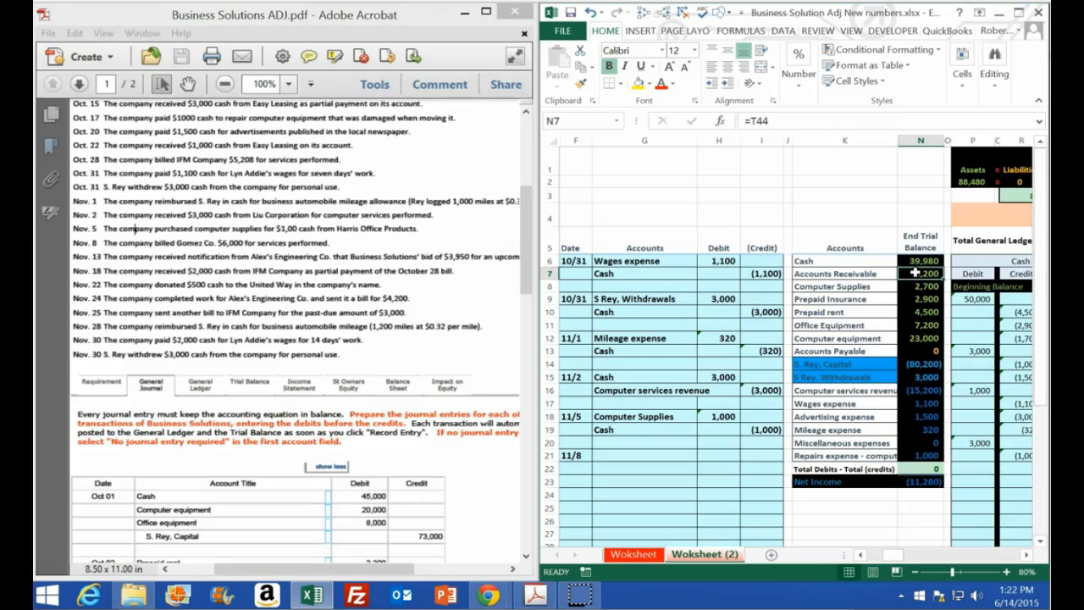
left_click(872, 274)
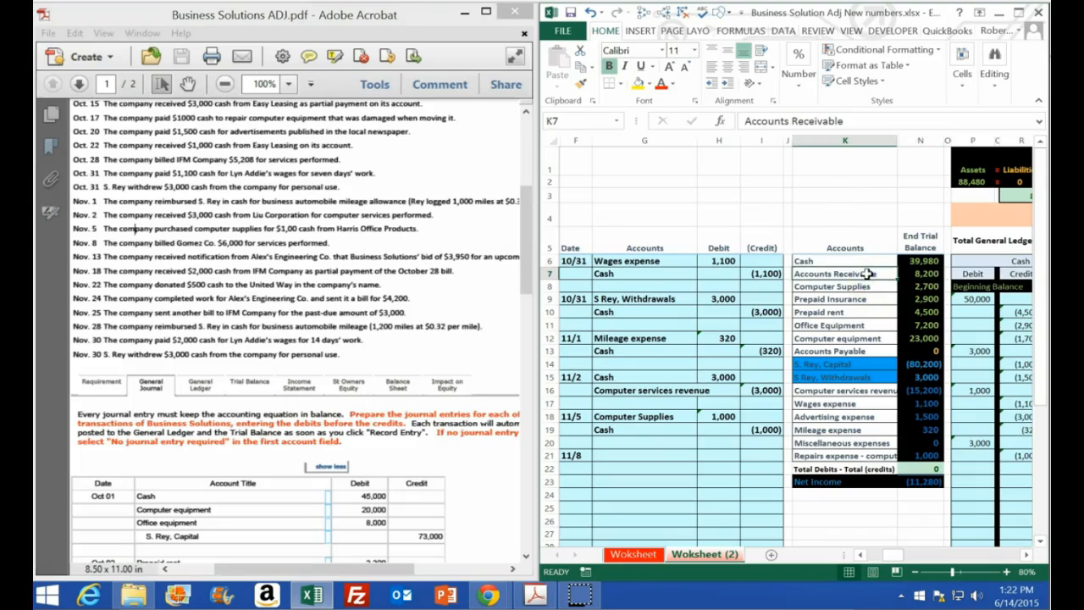
right_click(867, 273)
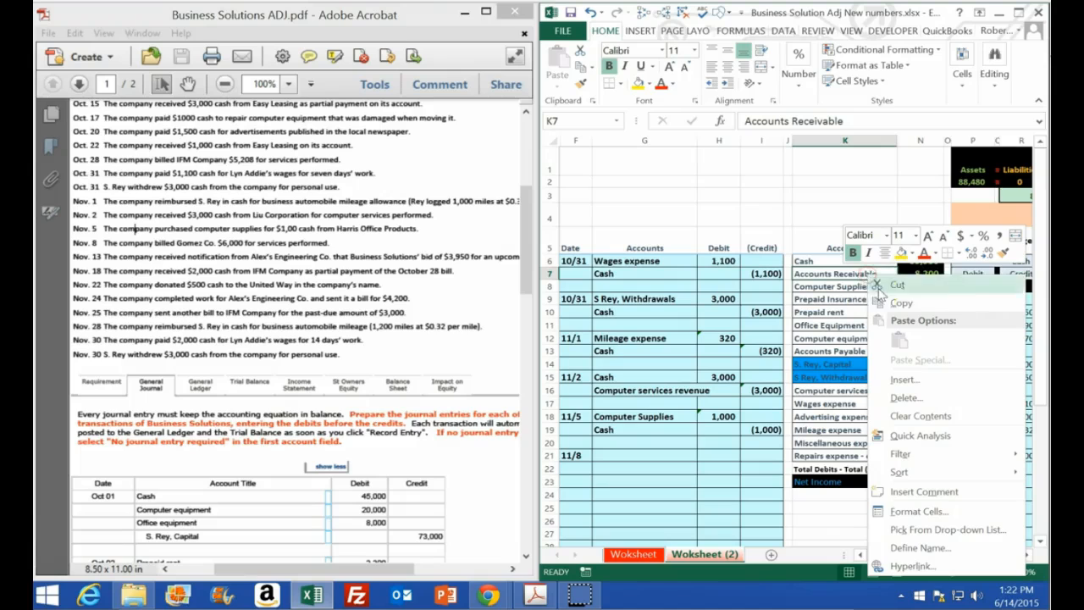
left_click(880, 302)
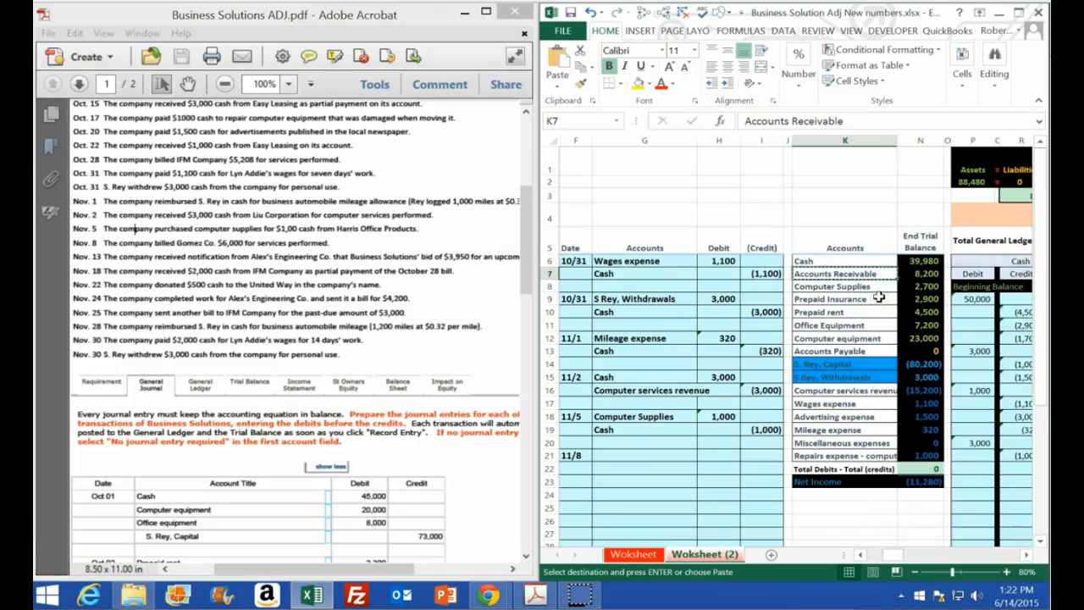
left_click(620, 457)
right_click(621, 458)
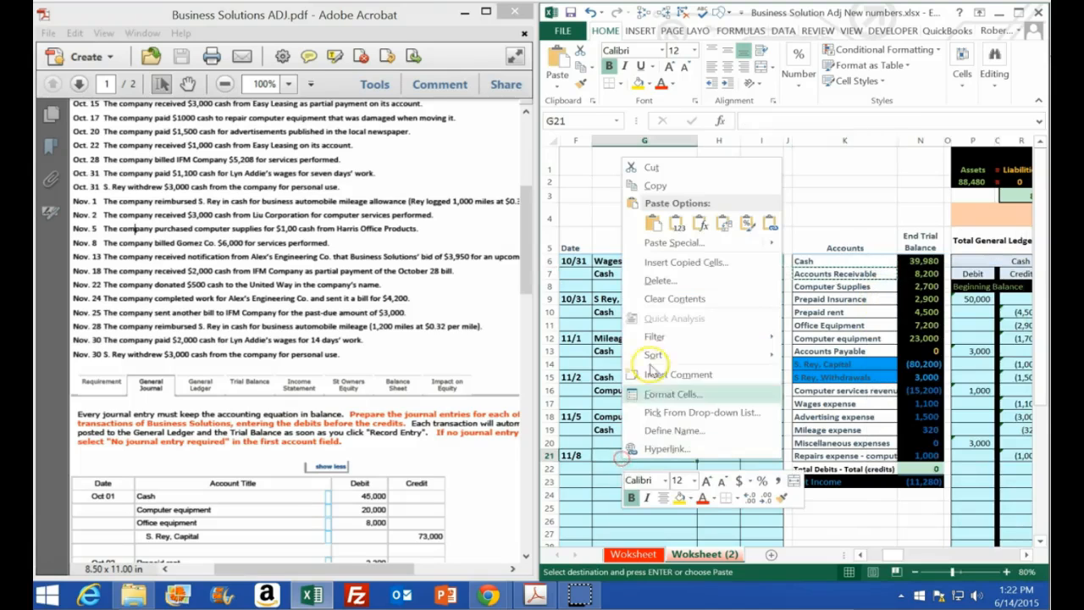
left_click(675, 228)
Enter the 11/8 debit of 6000 in H21 and the matching credit as -H21 in I22
left_click(714, 453)
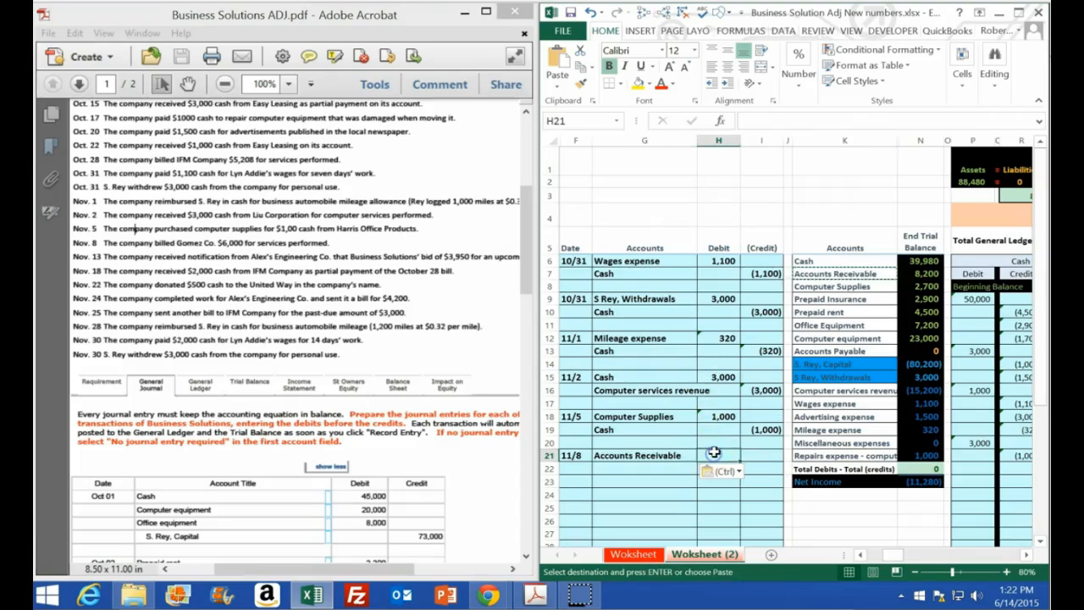
type("1000")
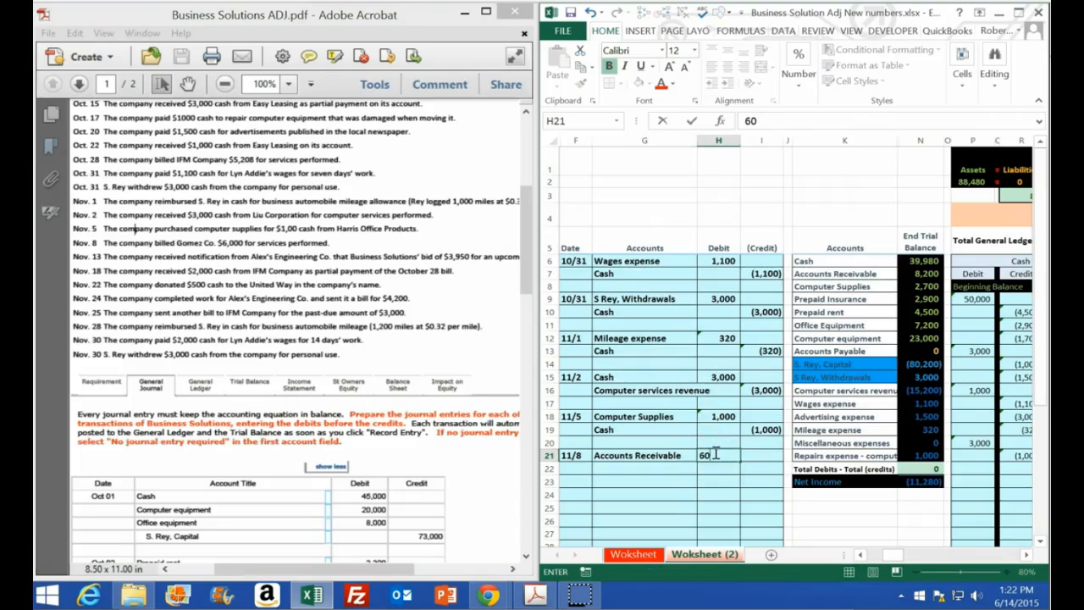
key("Return")
key("Right")
type("=-")
left_click(718, 454)
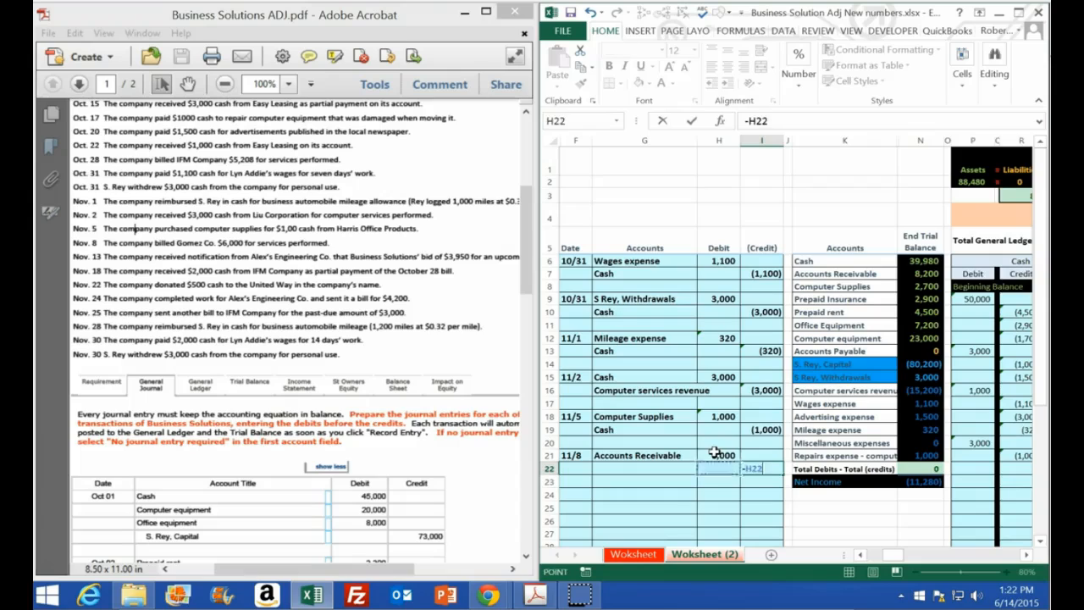
key("Return")
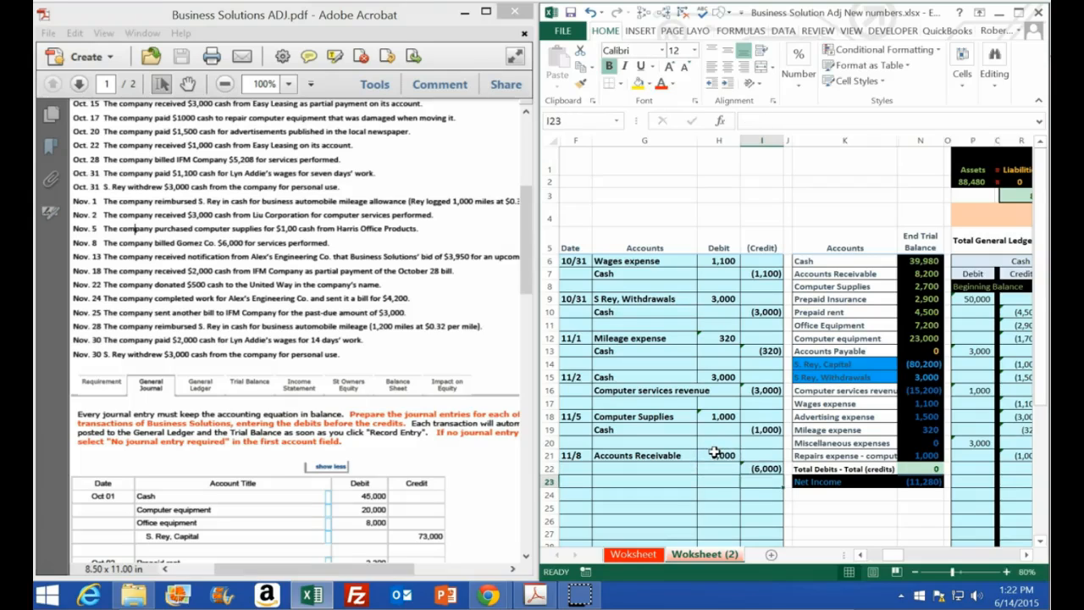
Copy the Computer services revenue account name from the trial balance into G22 as the credited account of the 11/8 entry
left_click(838, 390)
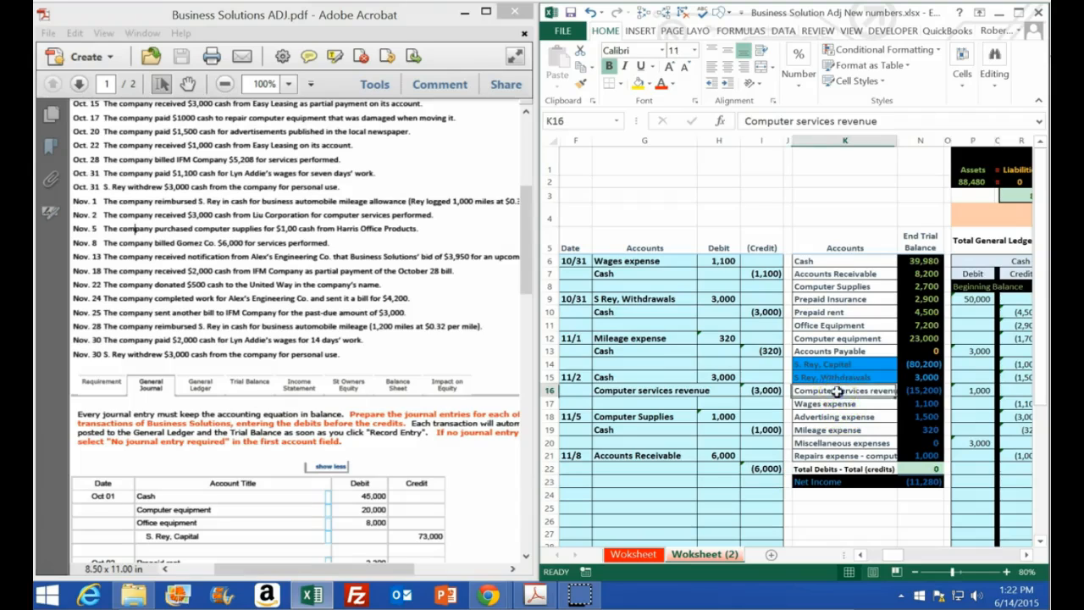
left_click(920, 391)
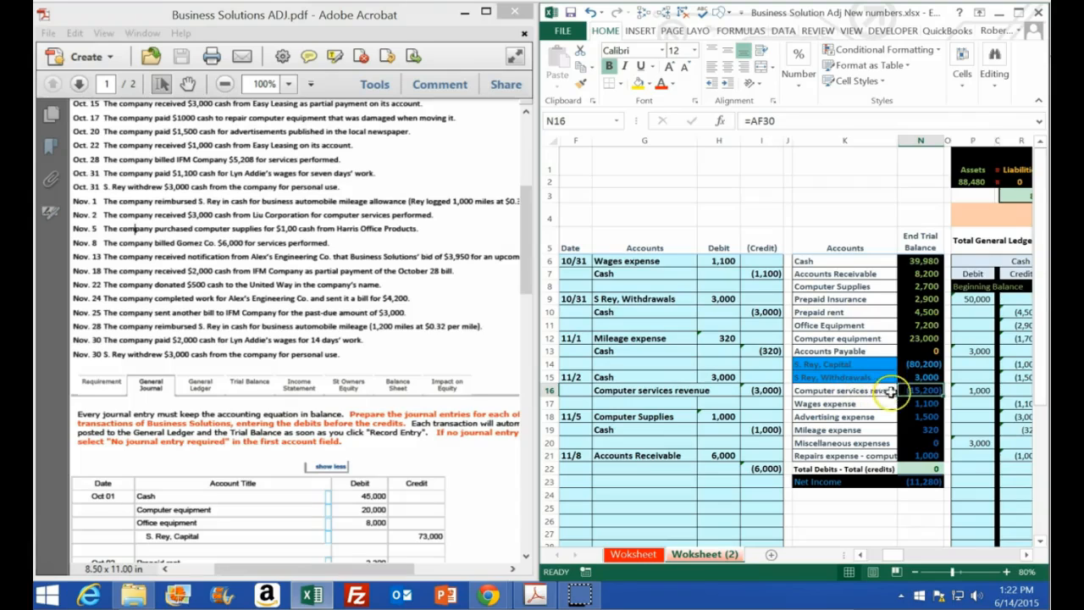
left_click(862, 391)
right_click(862, 390)
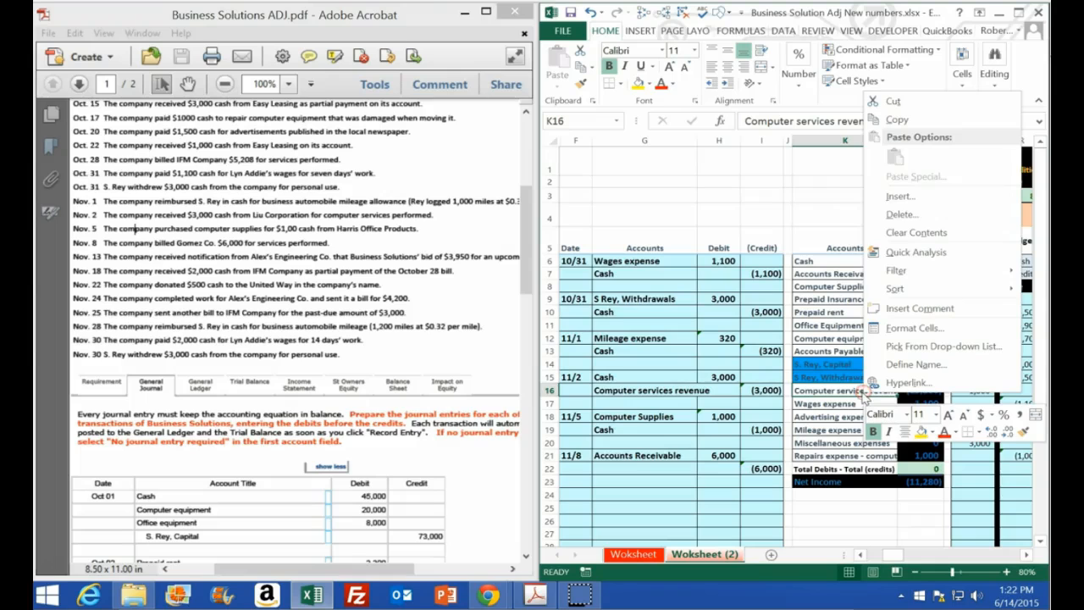
left_click(886, 118)
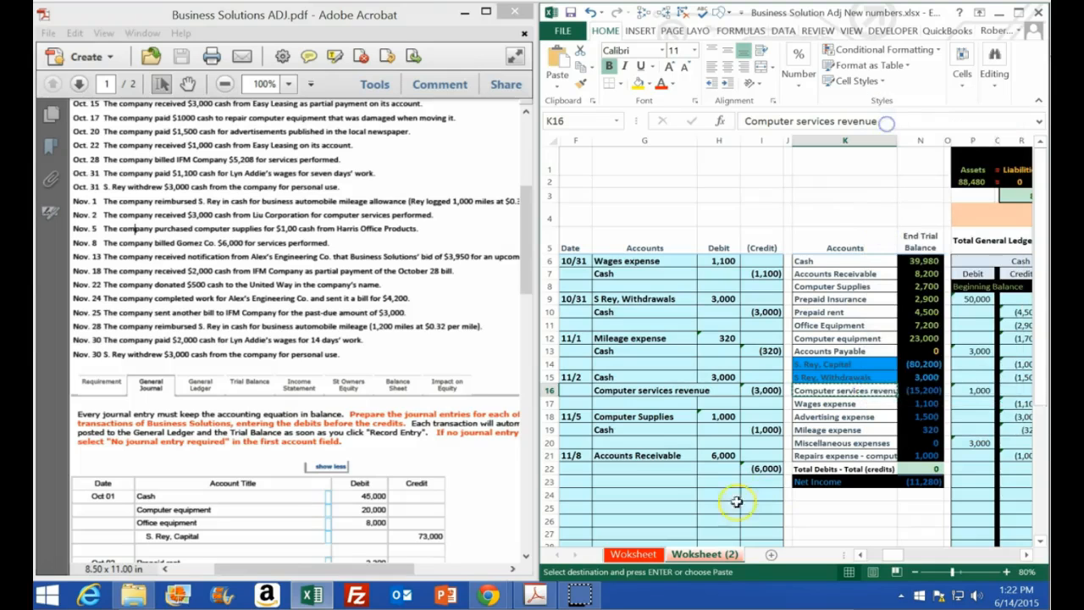
left_click(648, 469)
right_click(650, 470)
left_click(704, 238)
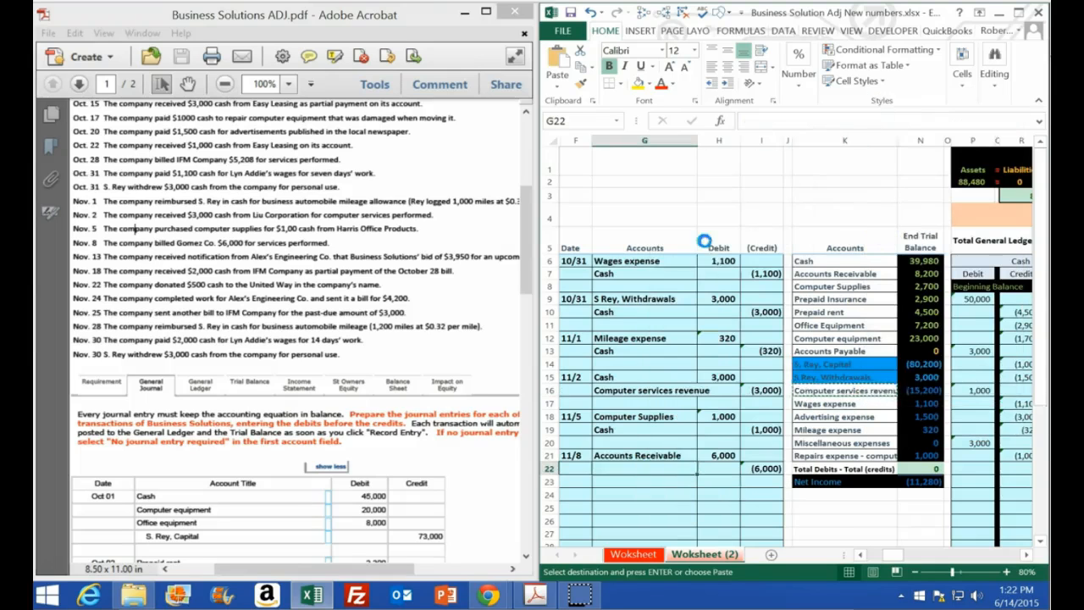
Maximize the worksheet and post the 11/8 debit to the Accounts Receivable ledger by entering =H21 in P39
left_click(1018, 13)
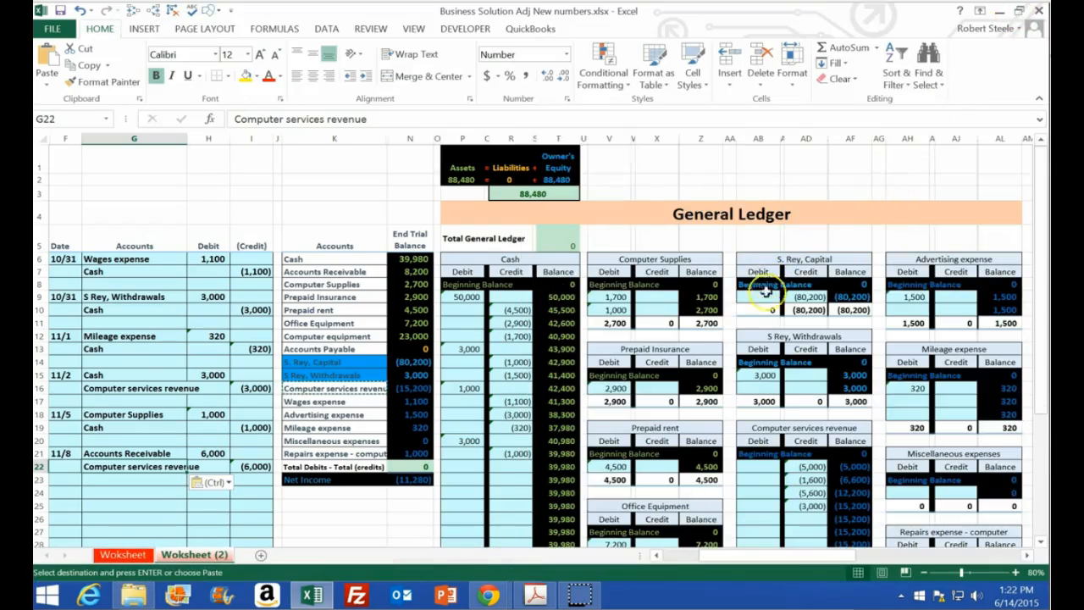
scroll(764, 293, "down", 1)
scroll(694, 460, "down", 1)
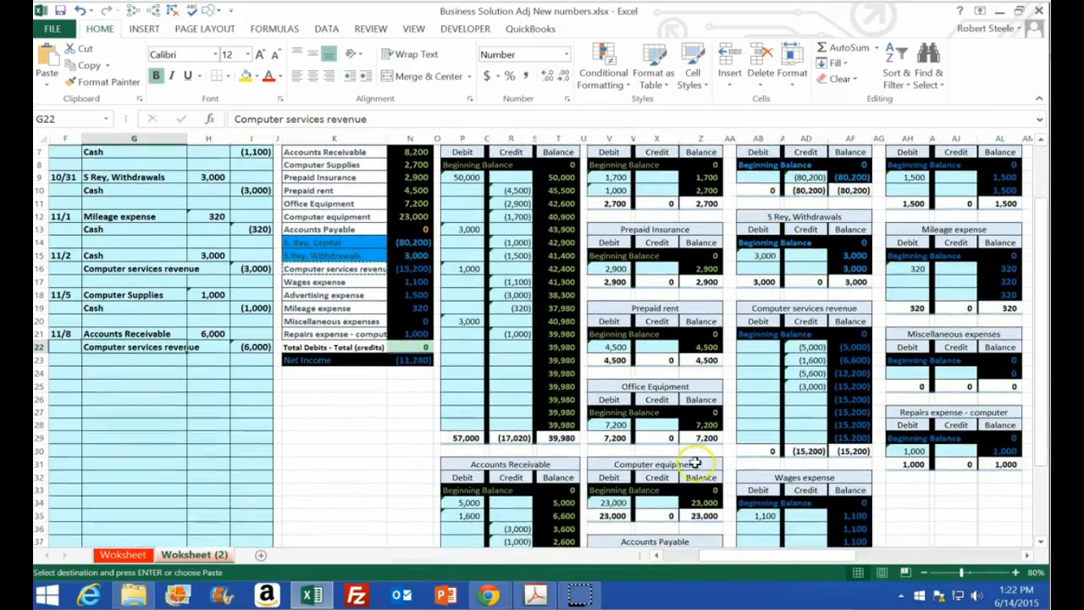
scroll(568, 496, "down", 1)
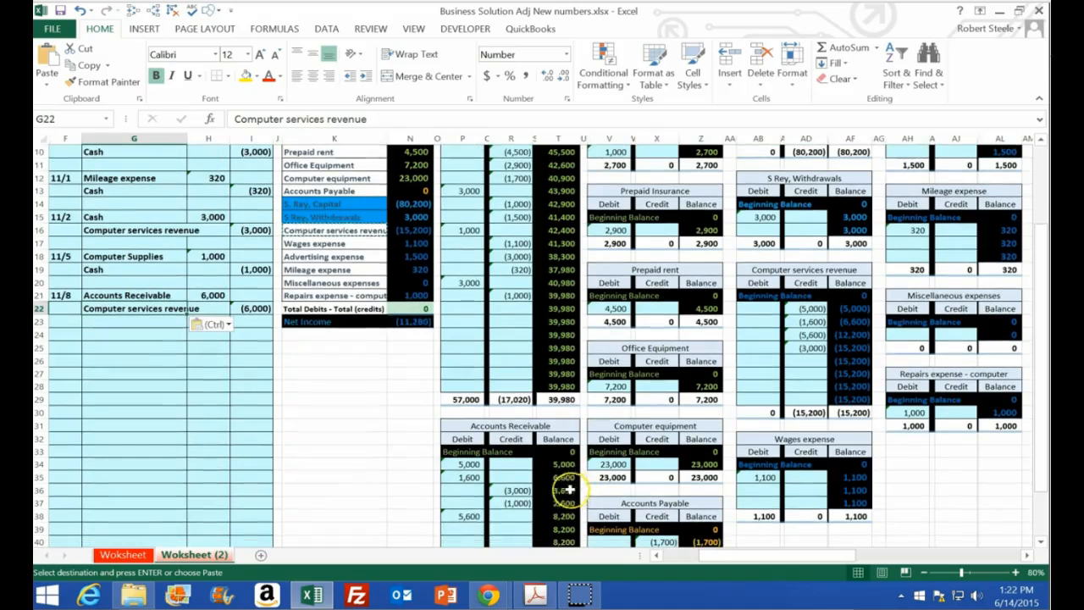
left_click(458, 527)
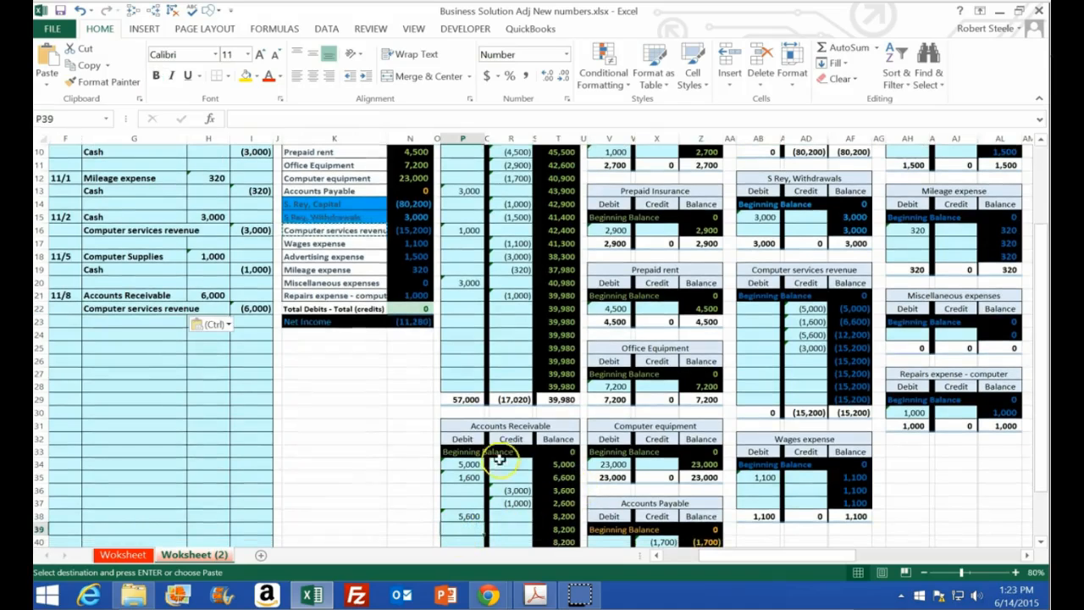
type("=")
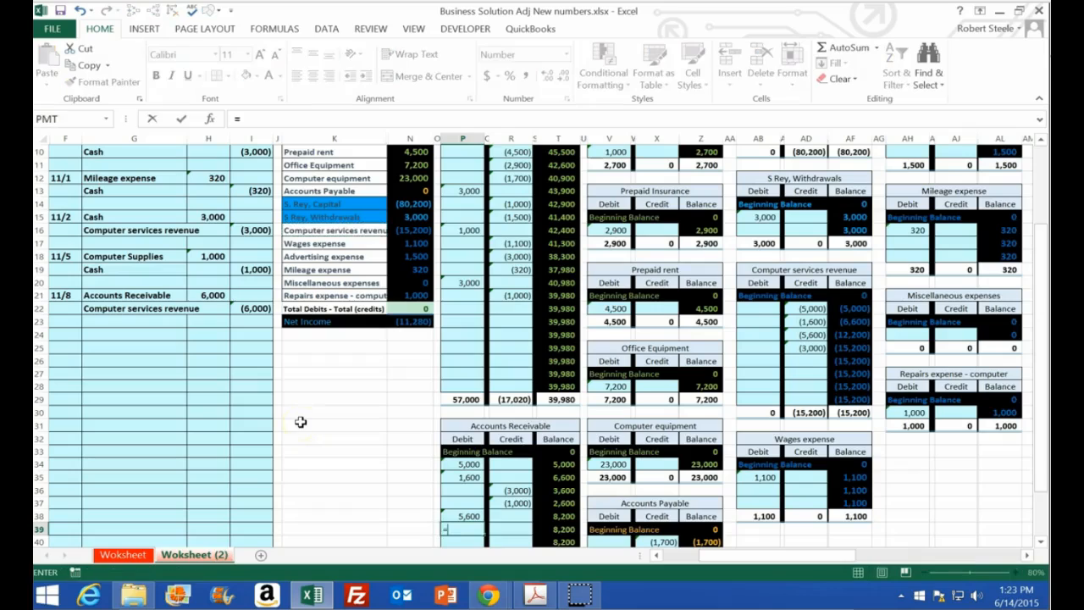
left_click(204, 295)
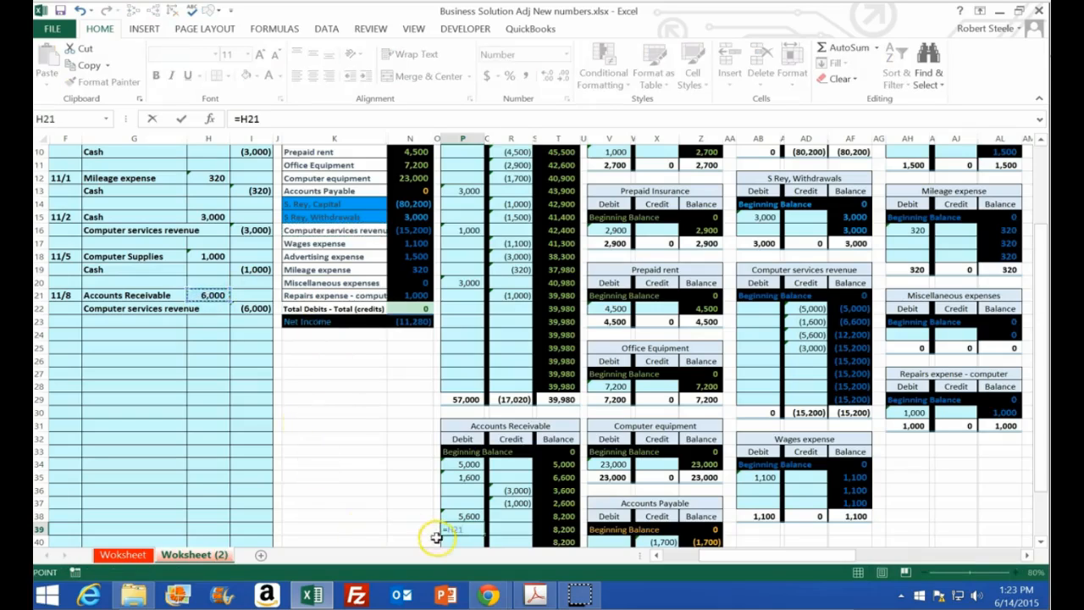
key("Return")
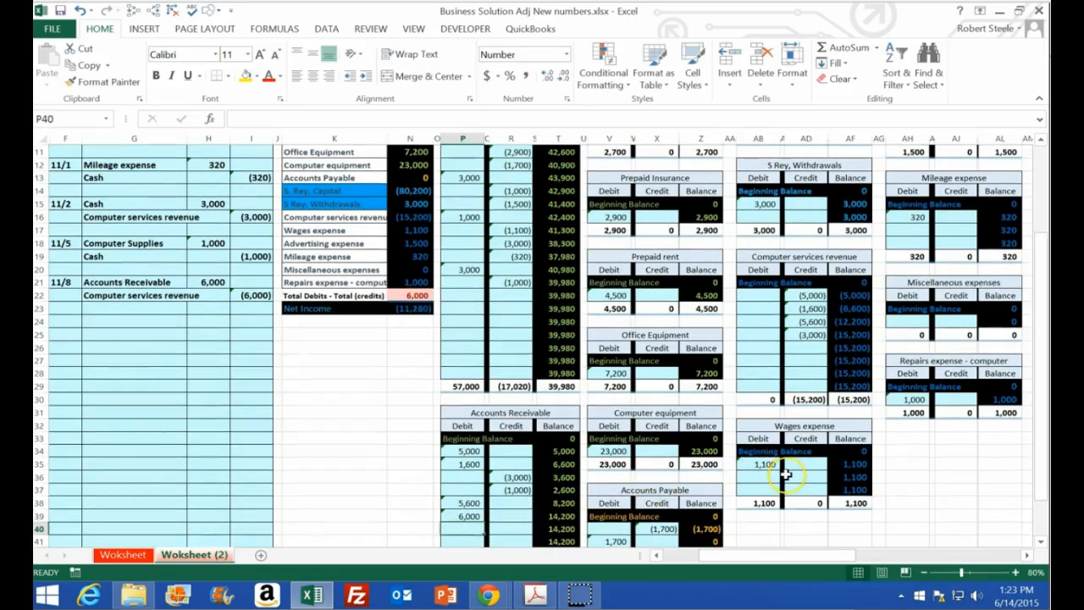
Post the 11/8 credit to the Computer services revenue ledger by entering =I22 in AD26
scroll(786, 476, "up", 2)
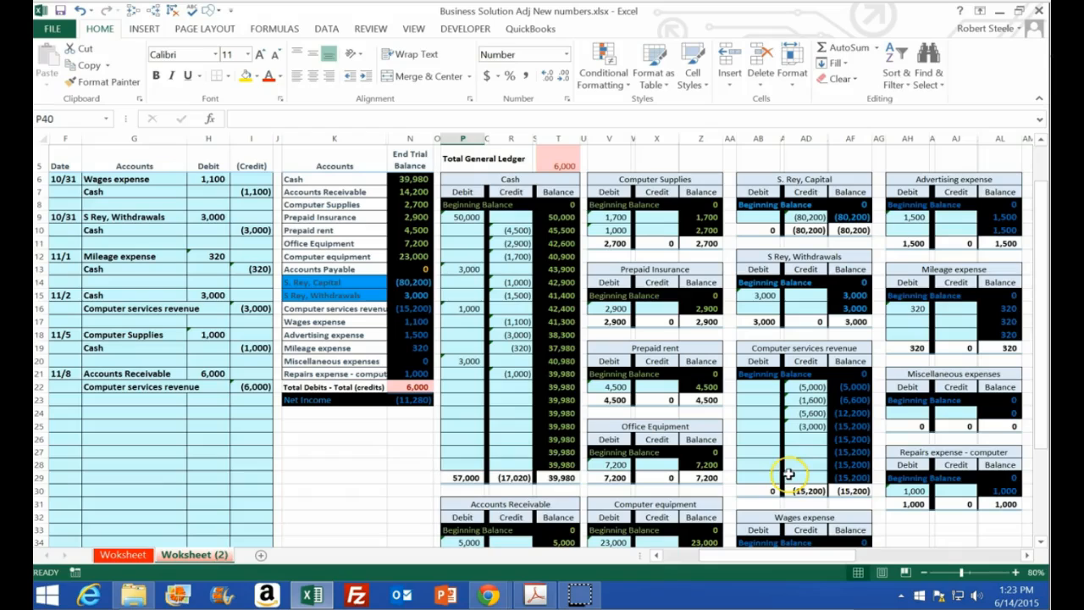
left_click(798, 439)
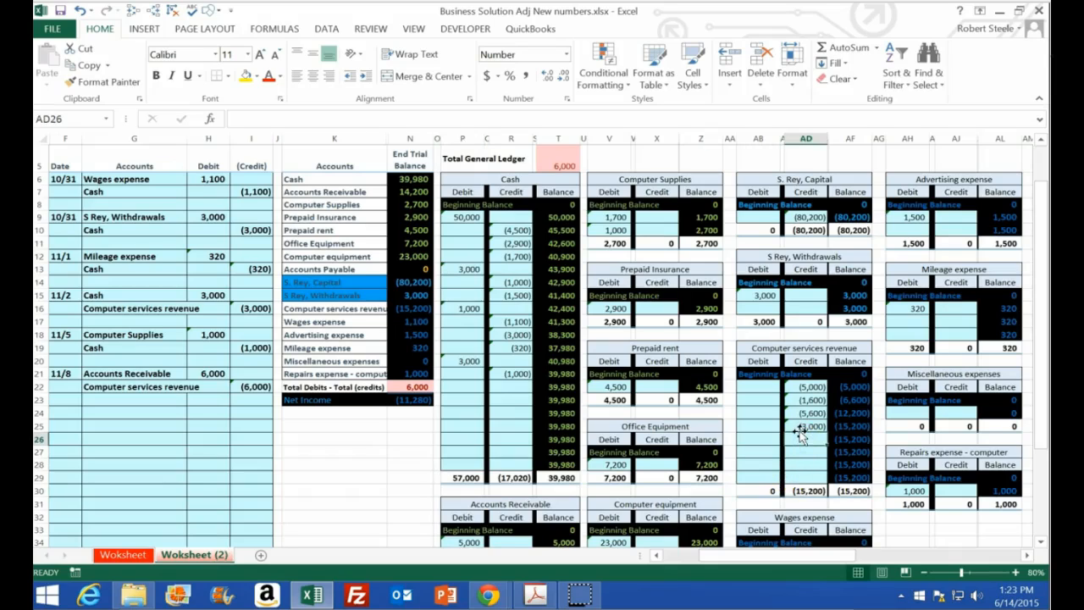
type("=")
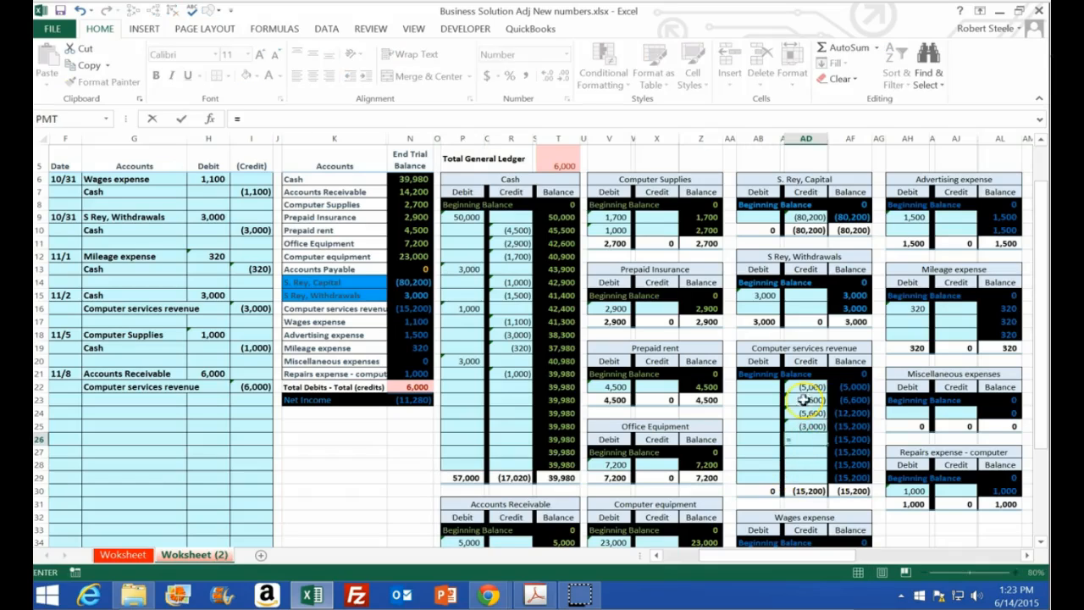
left_click(247, 387)
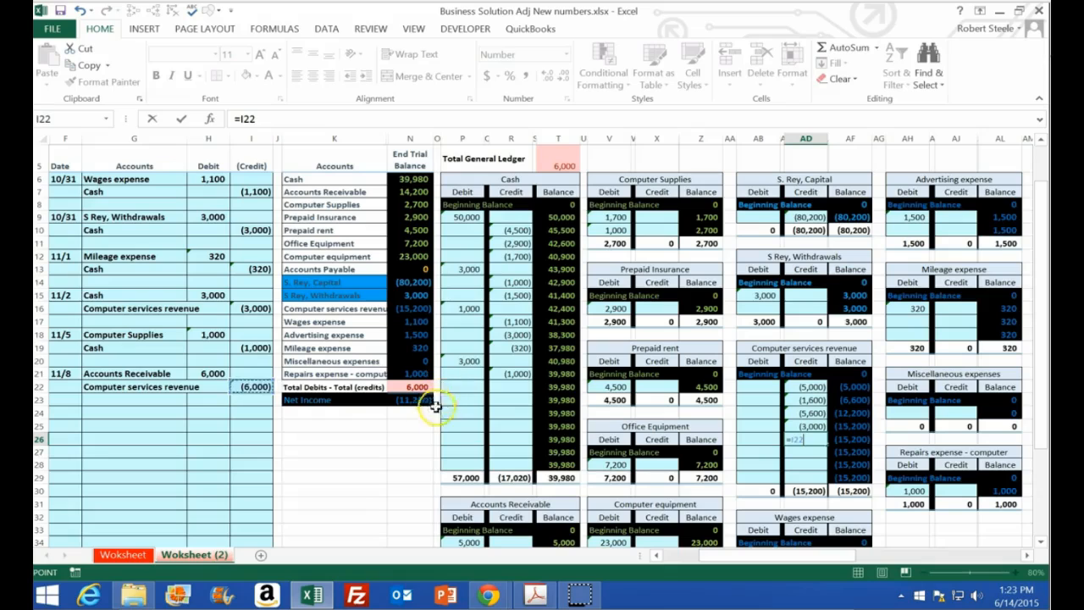
key("Return")
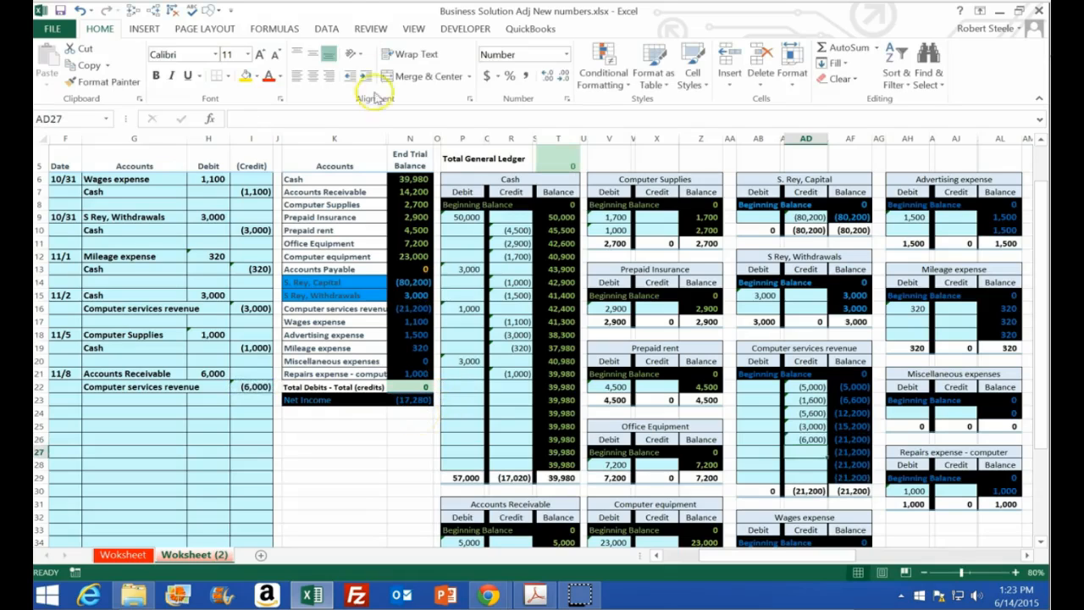
Place the worksheet beside the transactions PDF again and enter the date 11/13 in F24
left_click_drag(325, 16, 1044, 53)
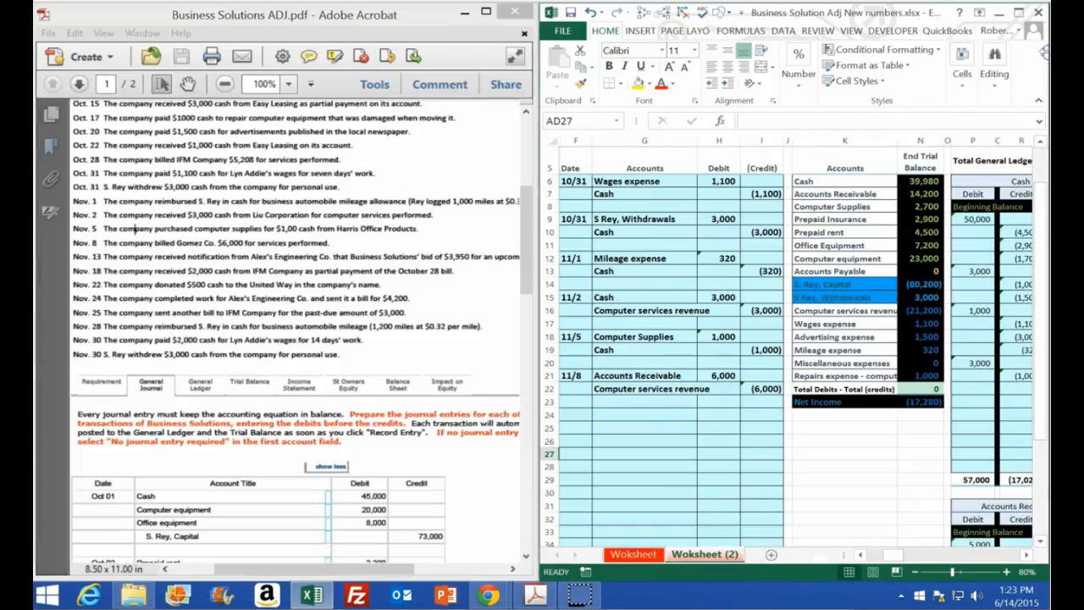
left_click(582, 415)
type("11/13")
key("Return")
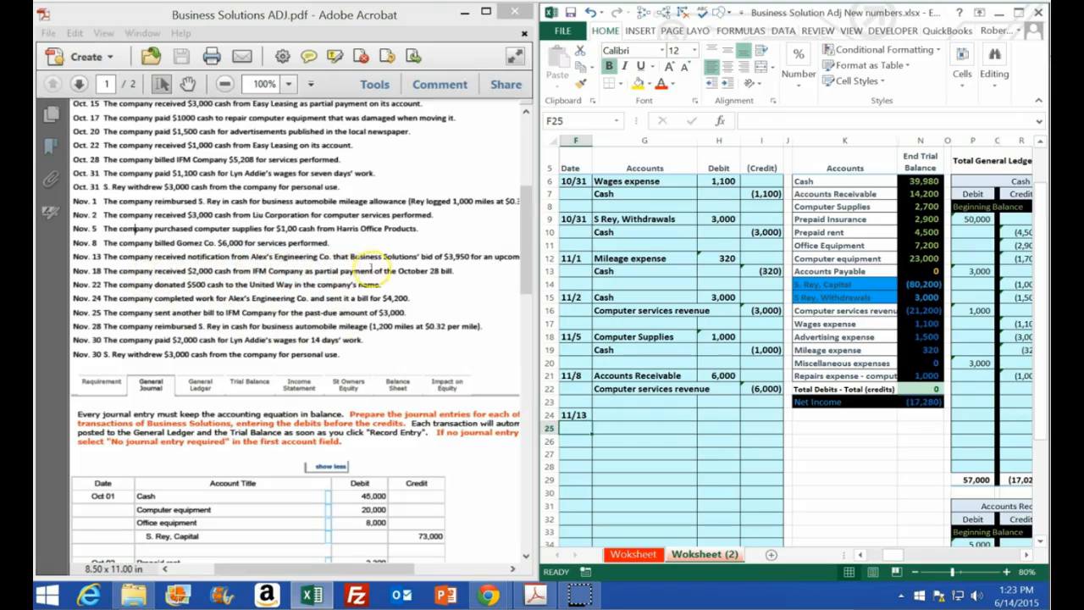
Check the Nov. 13 transaction in the PDF and enter "No entry" in G24 for the 11/13 date
mouse_move(342, 569)
left_mouse_down()
mouse_move(381, 568)
mouse_move(335, 553)
left_mouse_up()
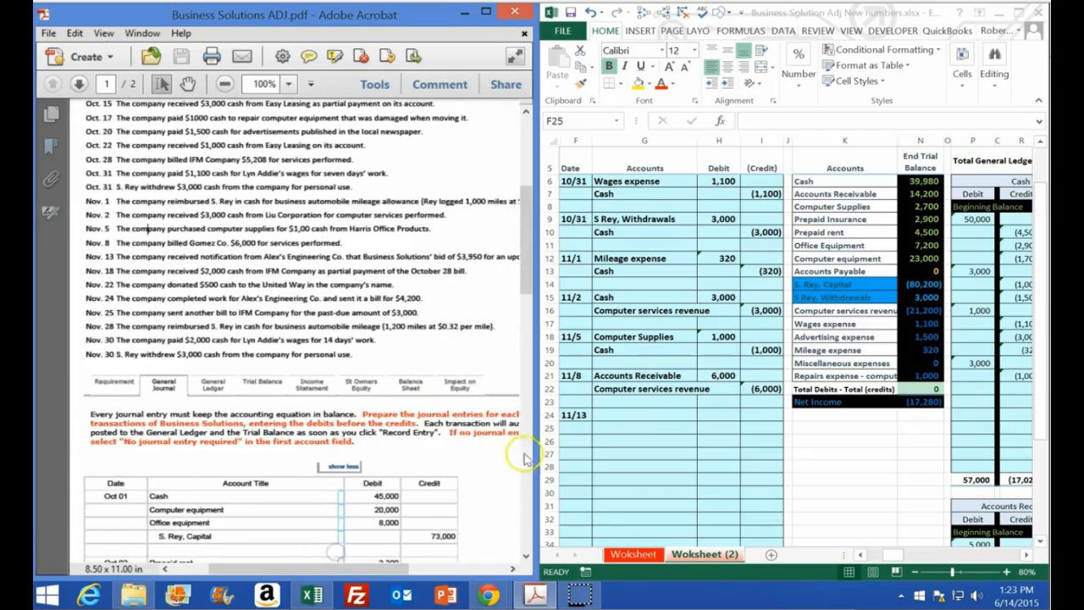
left_click(619, 415)
left_click(621, 415)
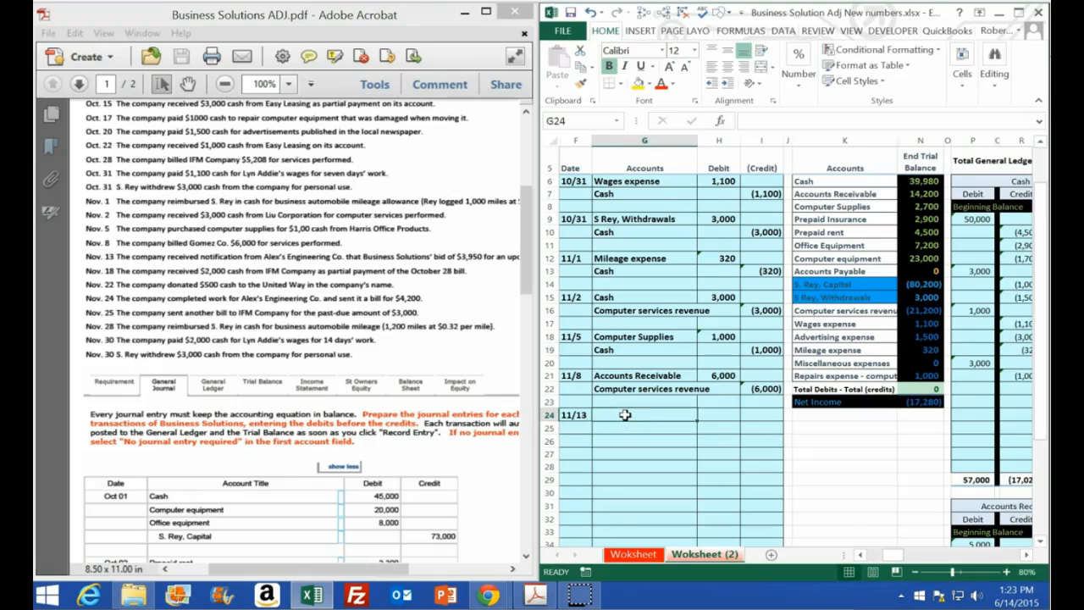
type("No")
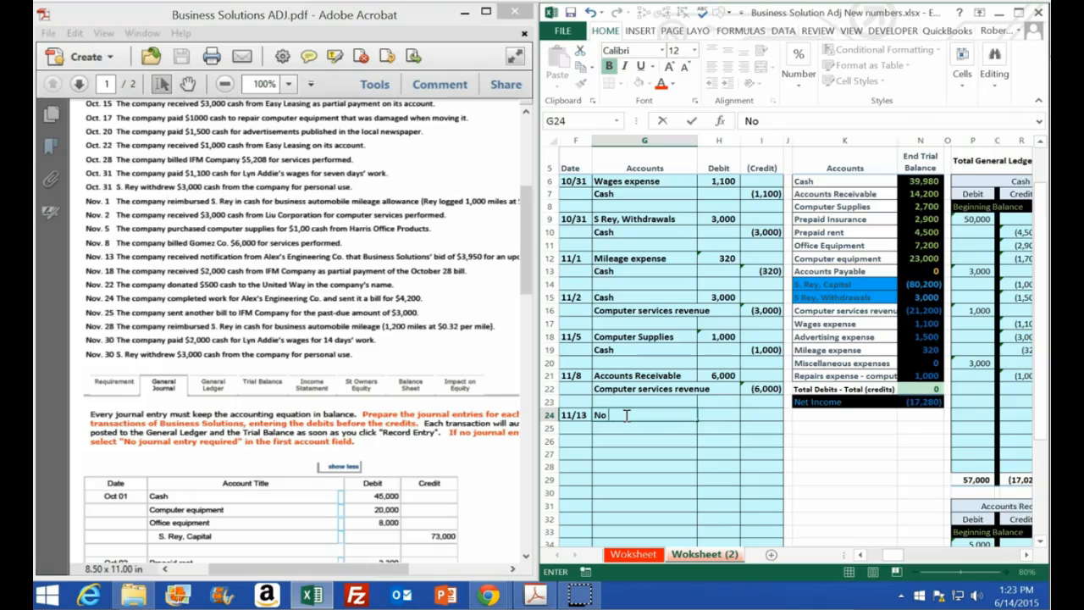
type(" entry")
key("Return")
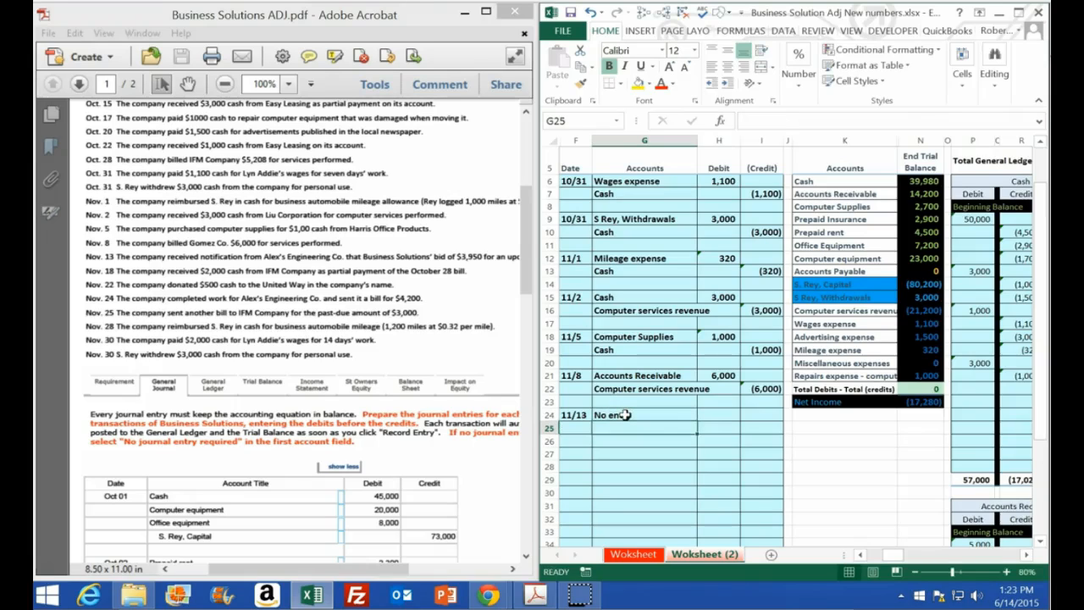
key("Down")
key("Left")
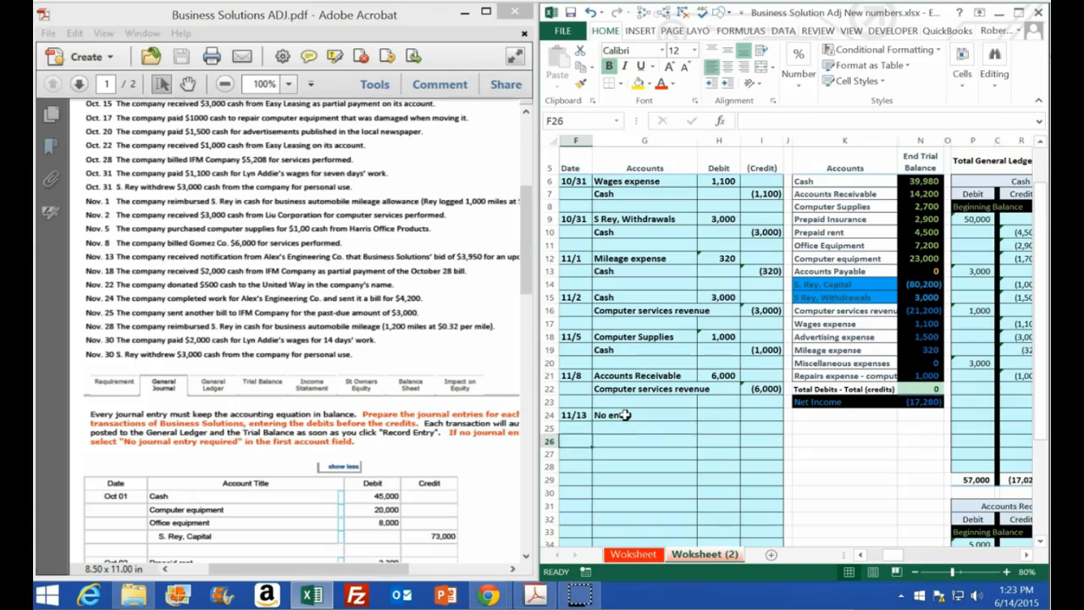
type("11/")
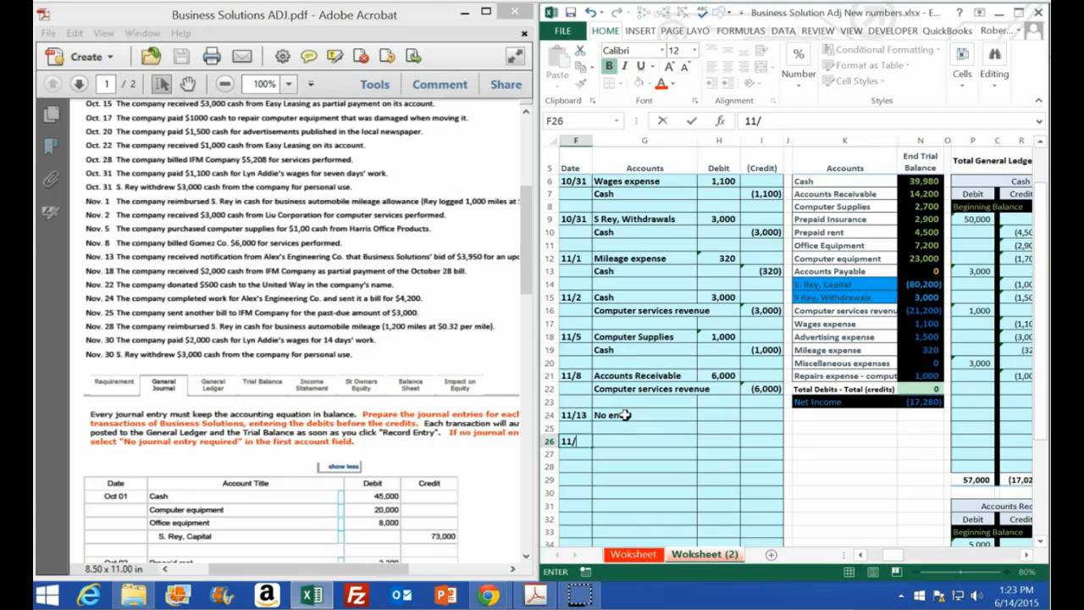
type("14")
key("Return")
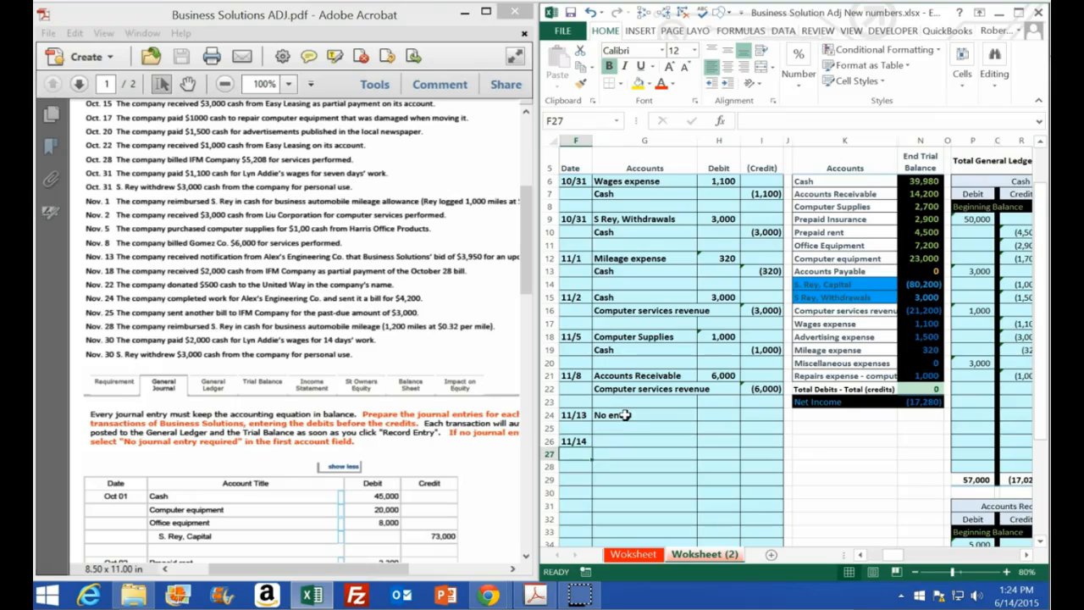
Set the date in F26 to 11/18 for the partial payment received from IFM Company
key("Up")
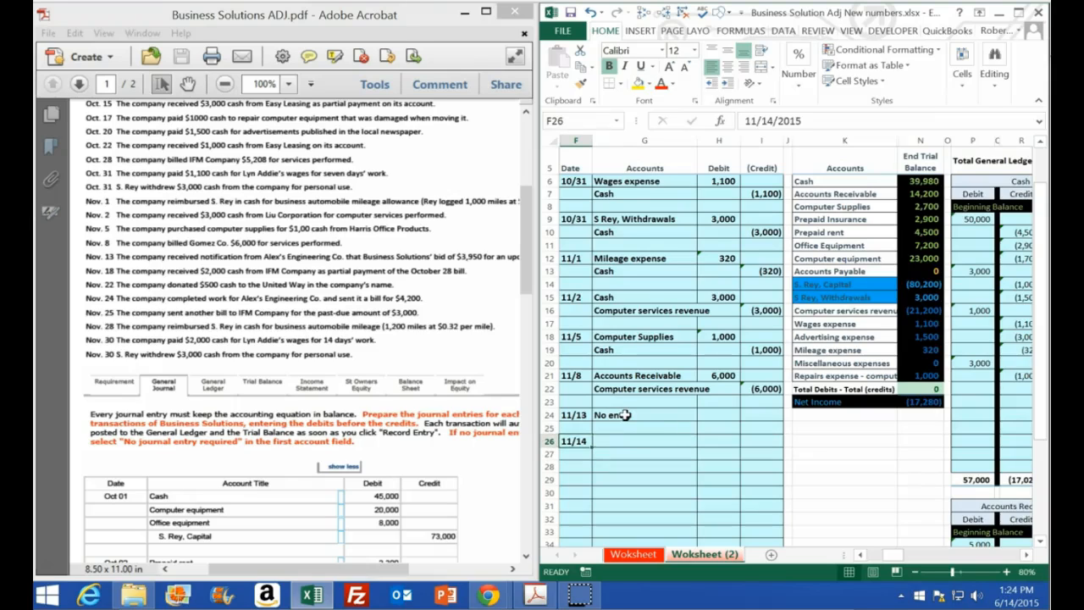
type("11/18")
key("Return")
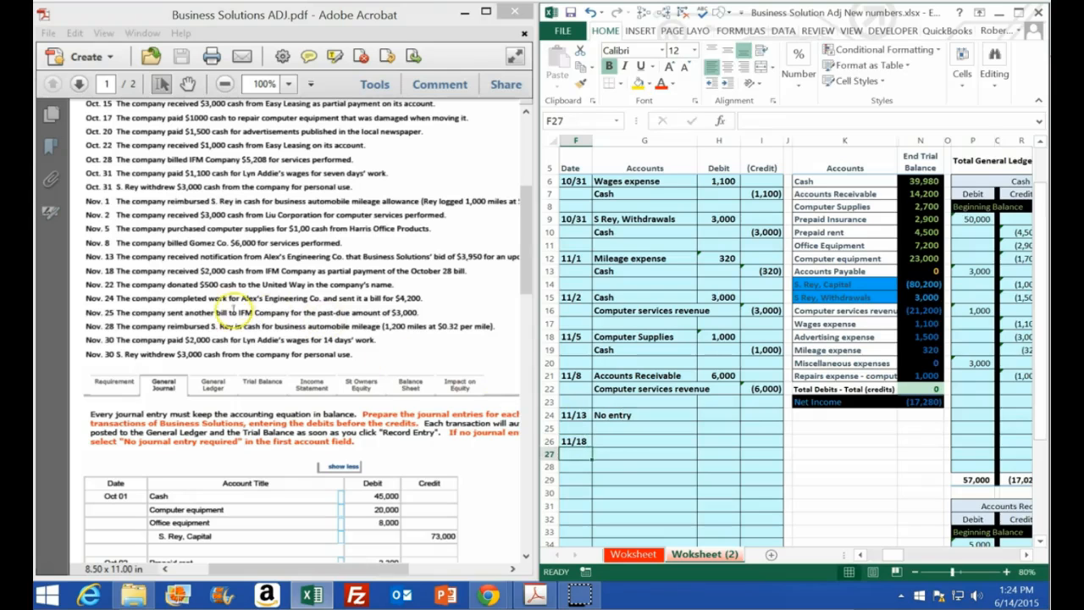